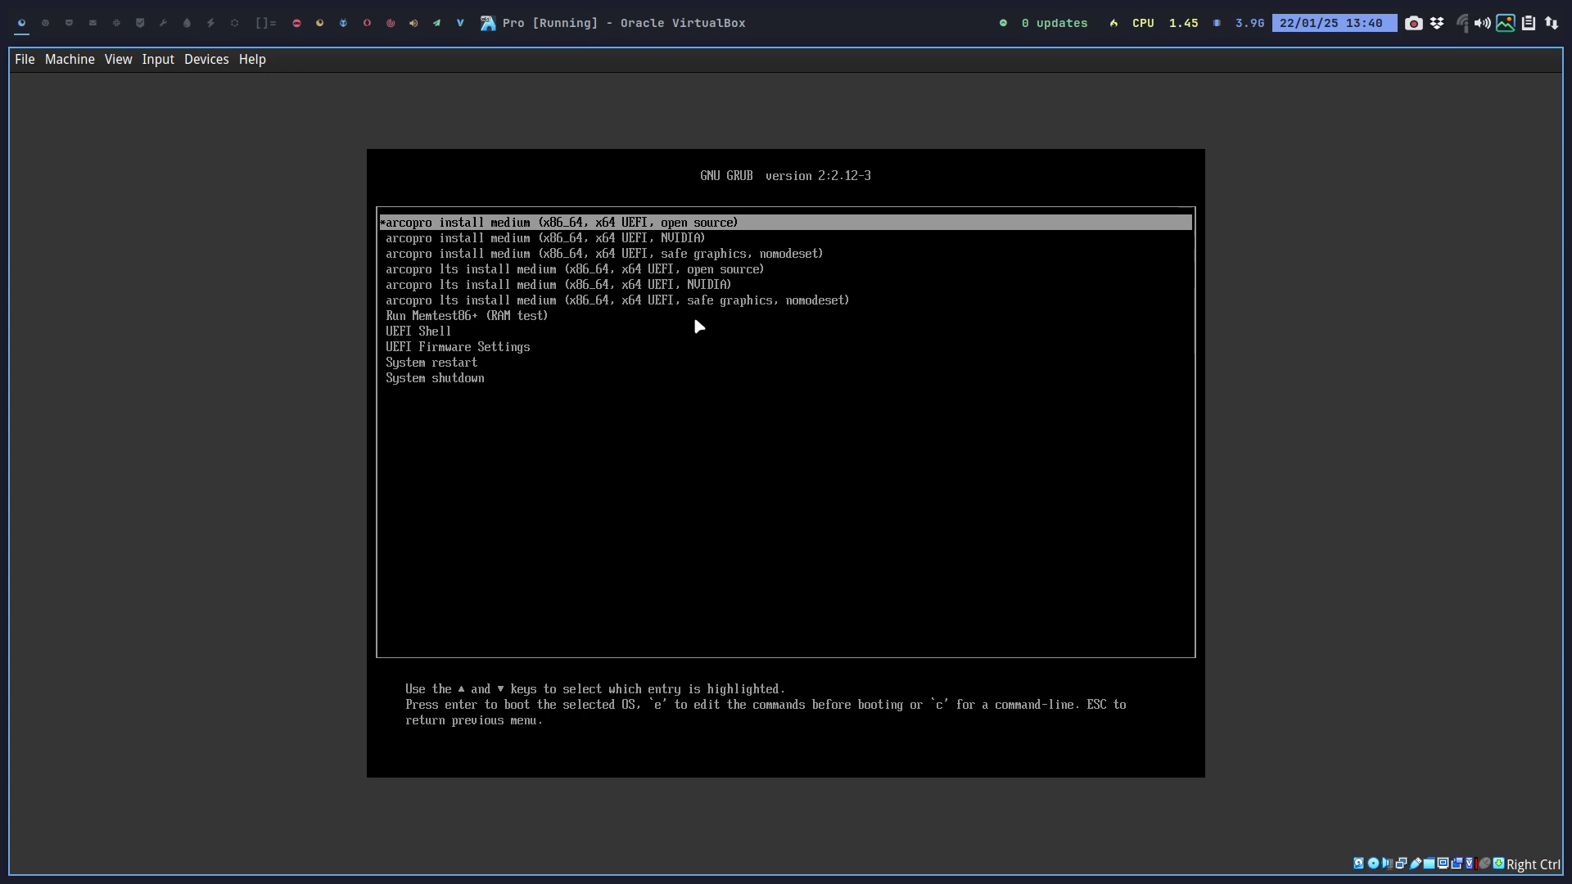
Step: Boot the first GRUB entry, the arcopro install medium (x86_64, x64 UEFI, open source)
key("Return")
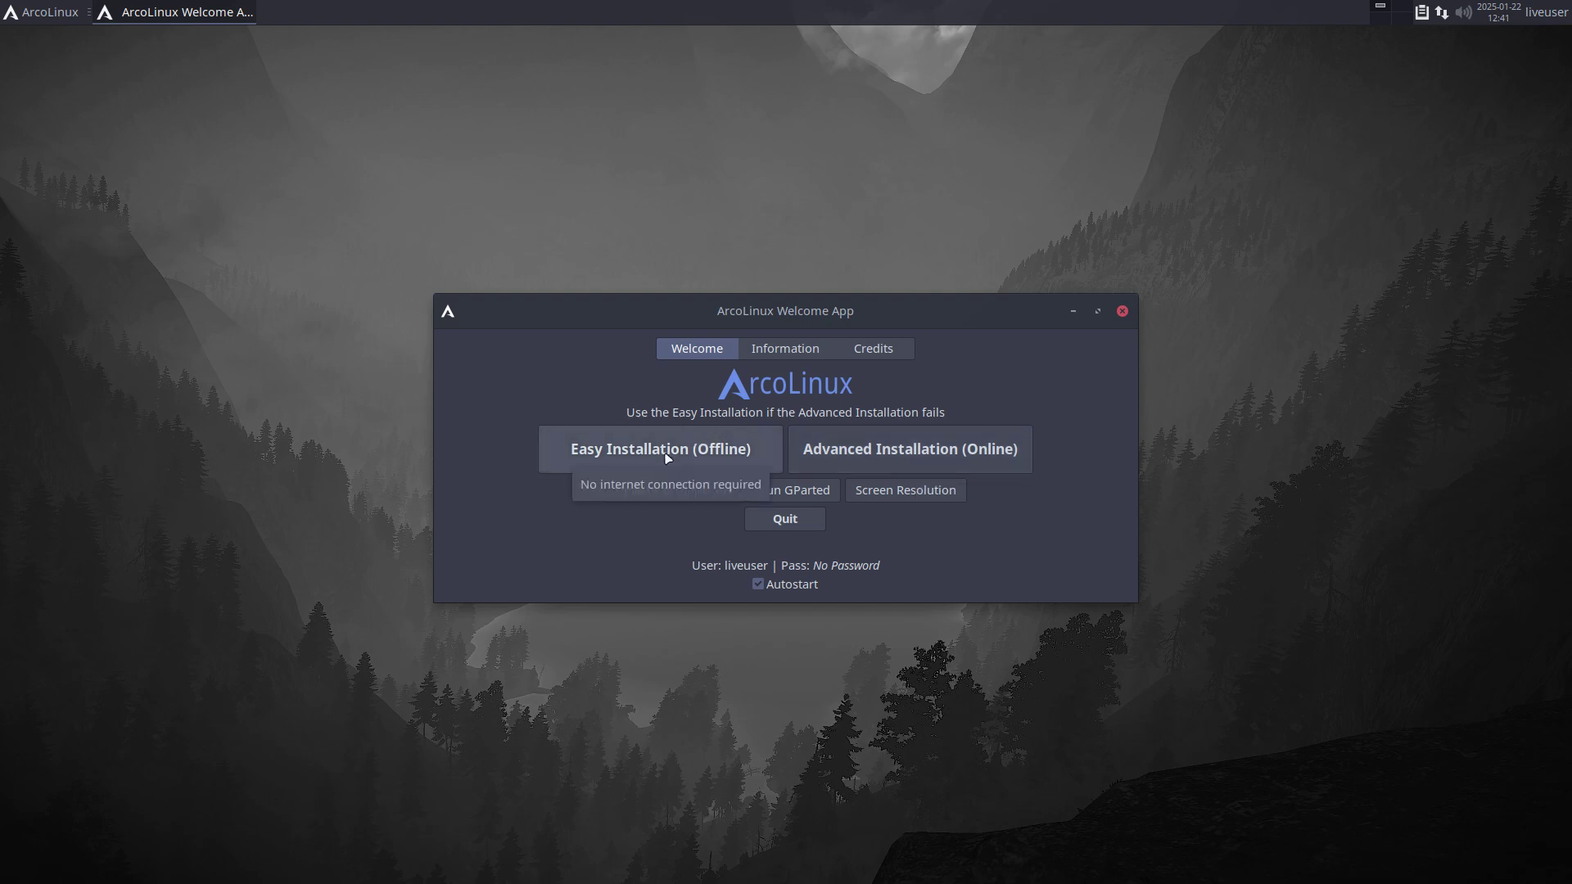
Step: Read the ArcoLinux edition information, then return to the Welcome page's installation choices
left_click(774, 352)
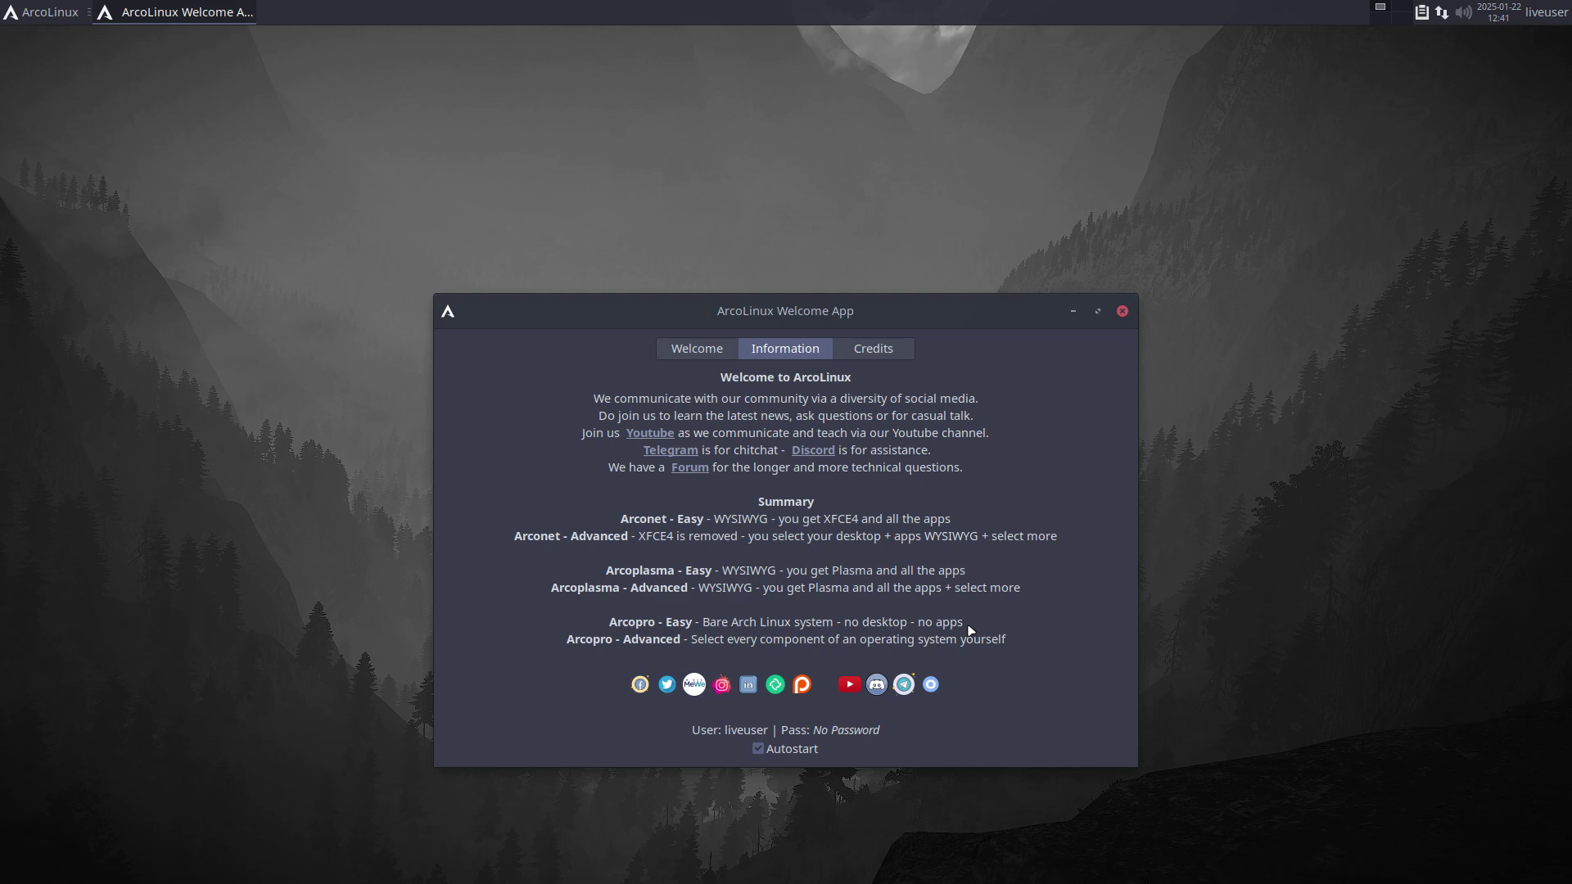
left_click(709, 360)
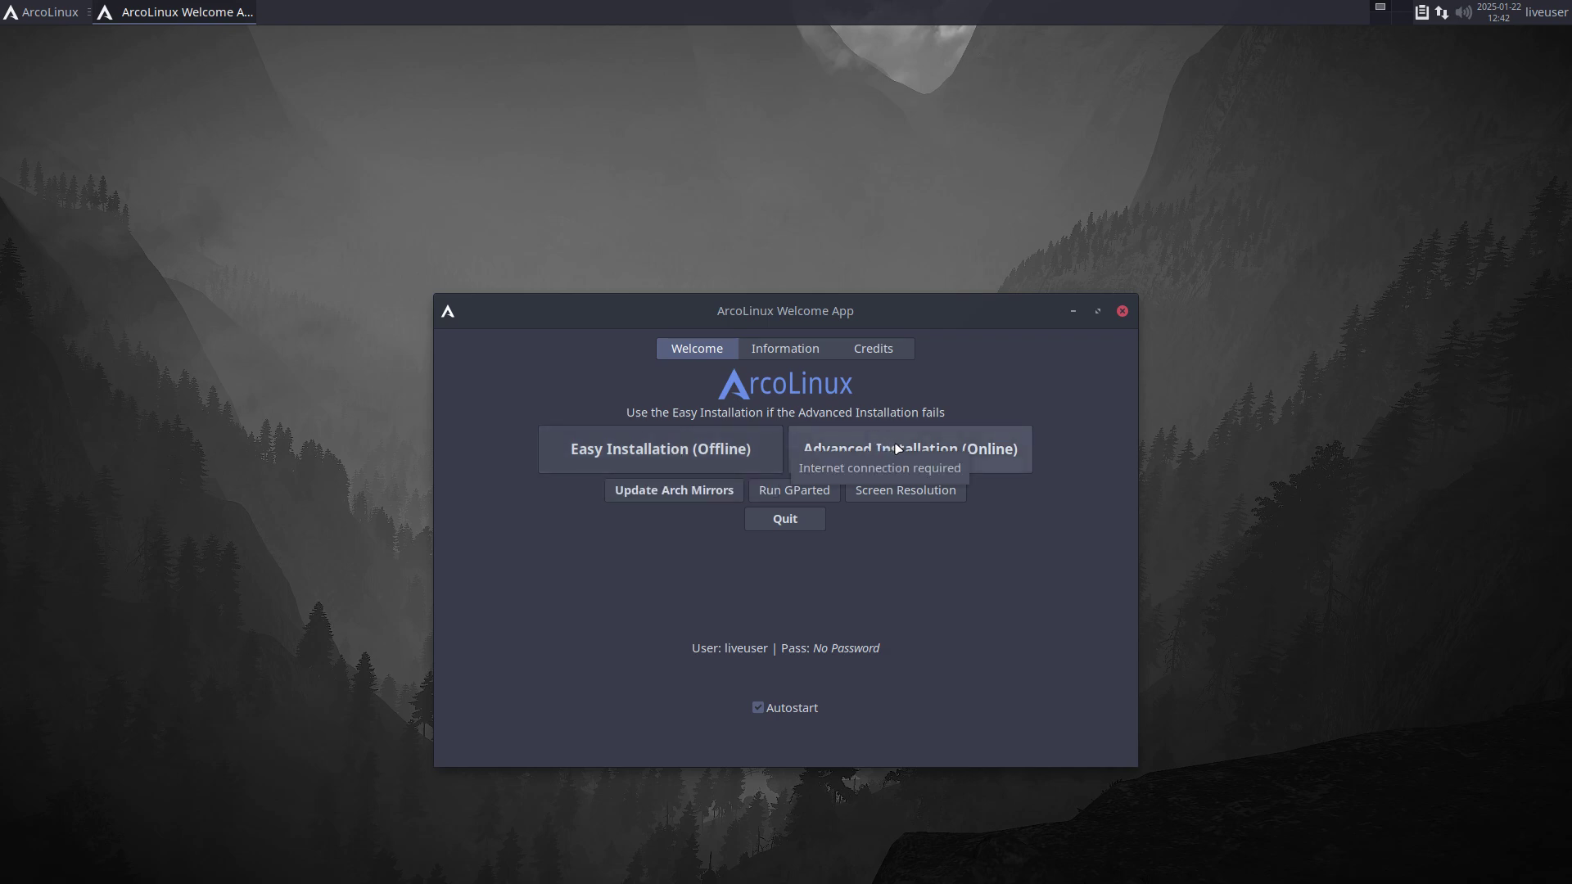
Step: Start the Advanced (online) installation with Grub, advancing past the Welcome and Kernel pages
left_click(933, 452)
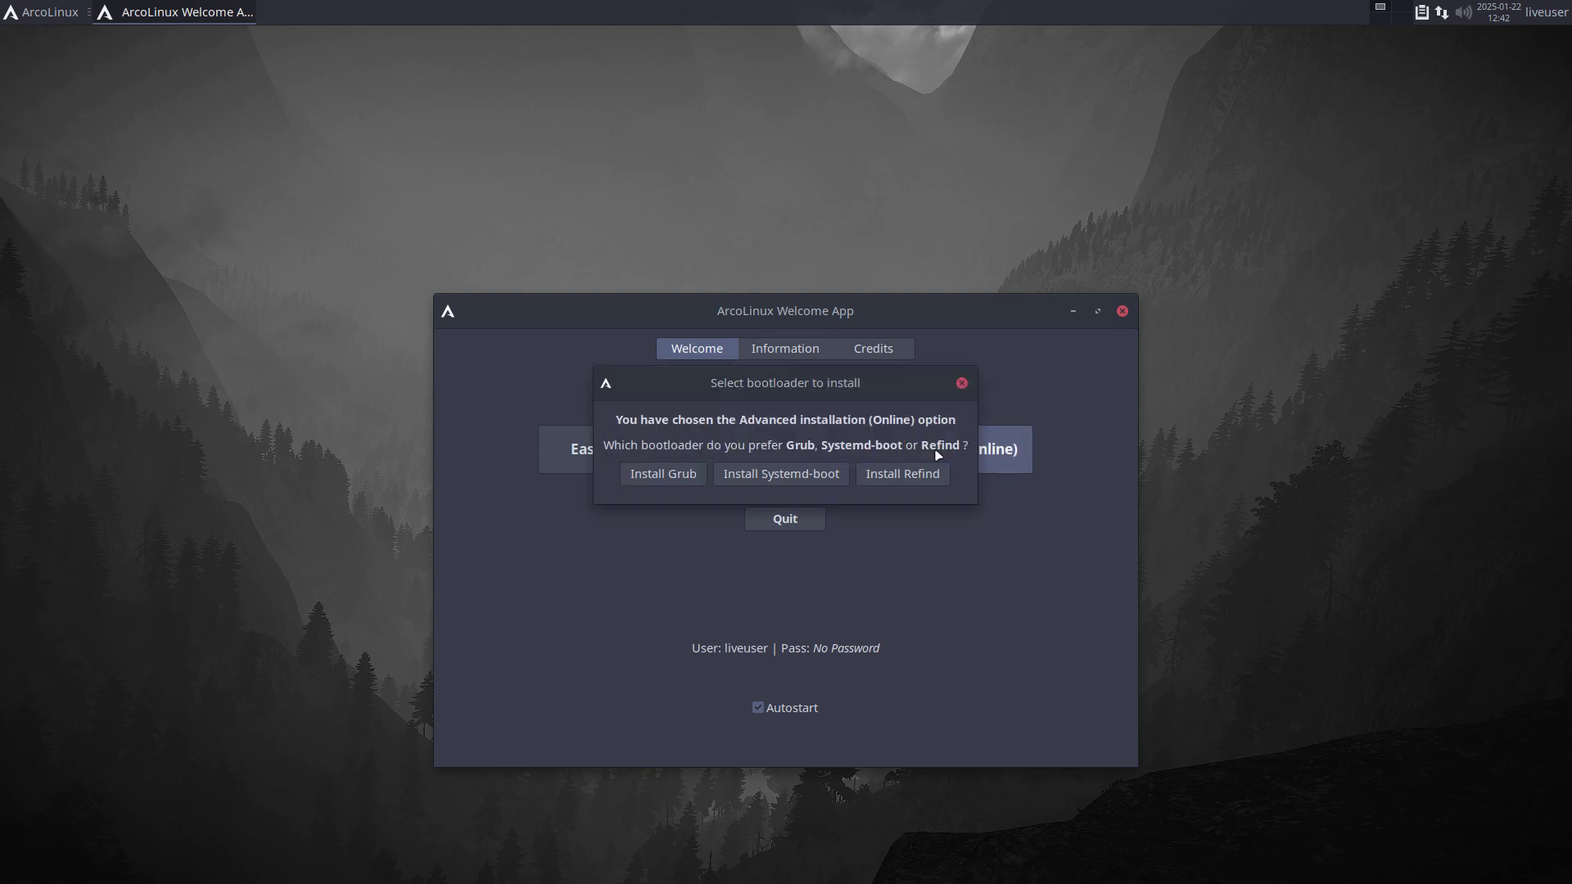
left_click(698, 474)
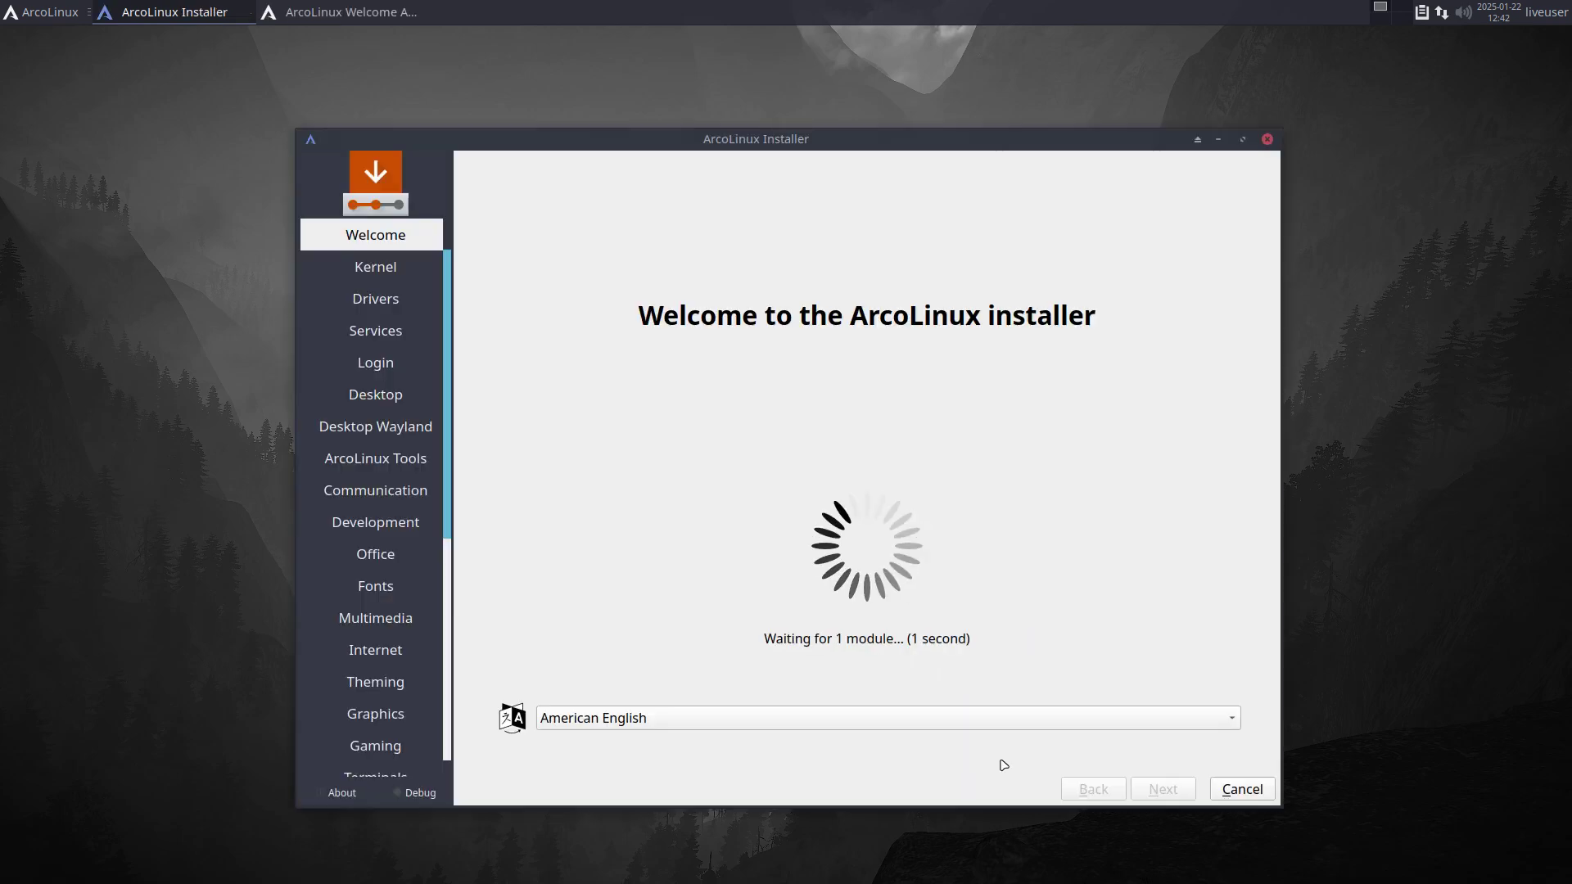
left_click(1147, 791)
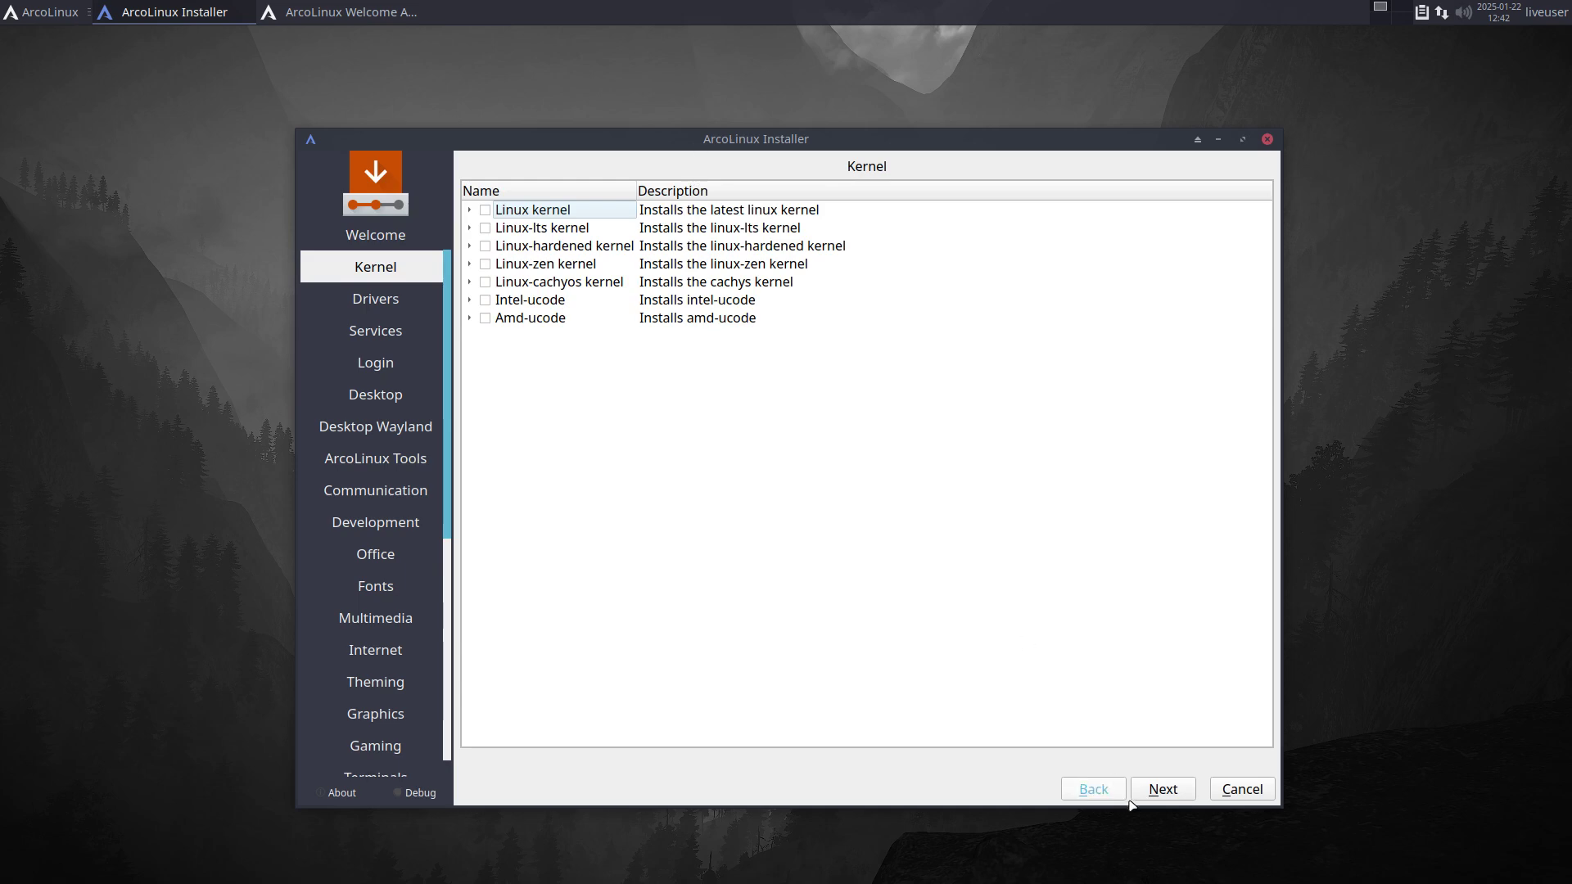
left_click(1165, 793)
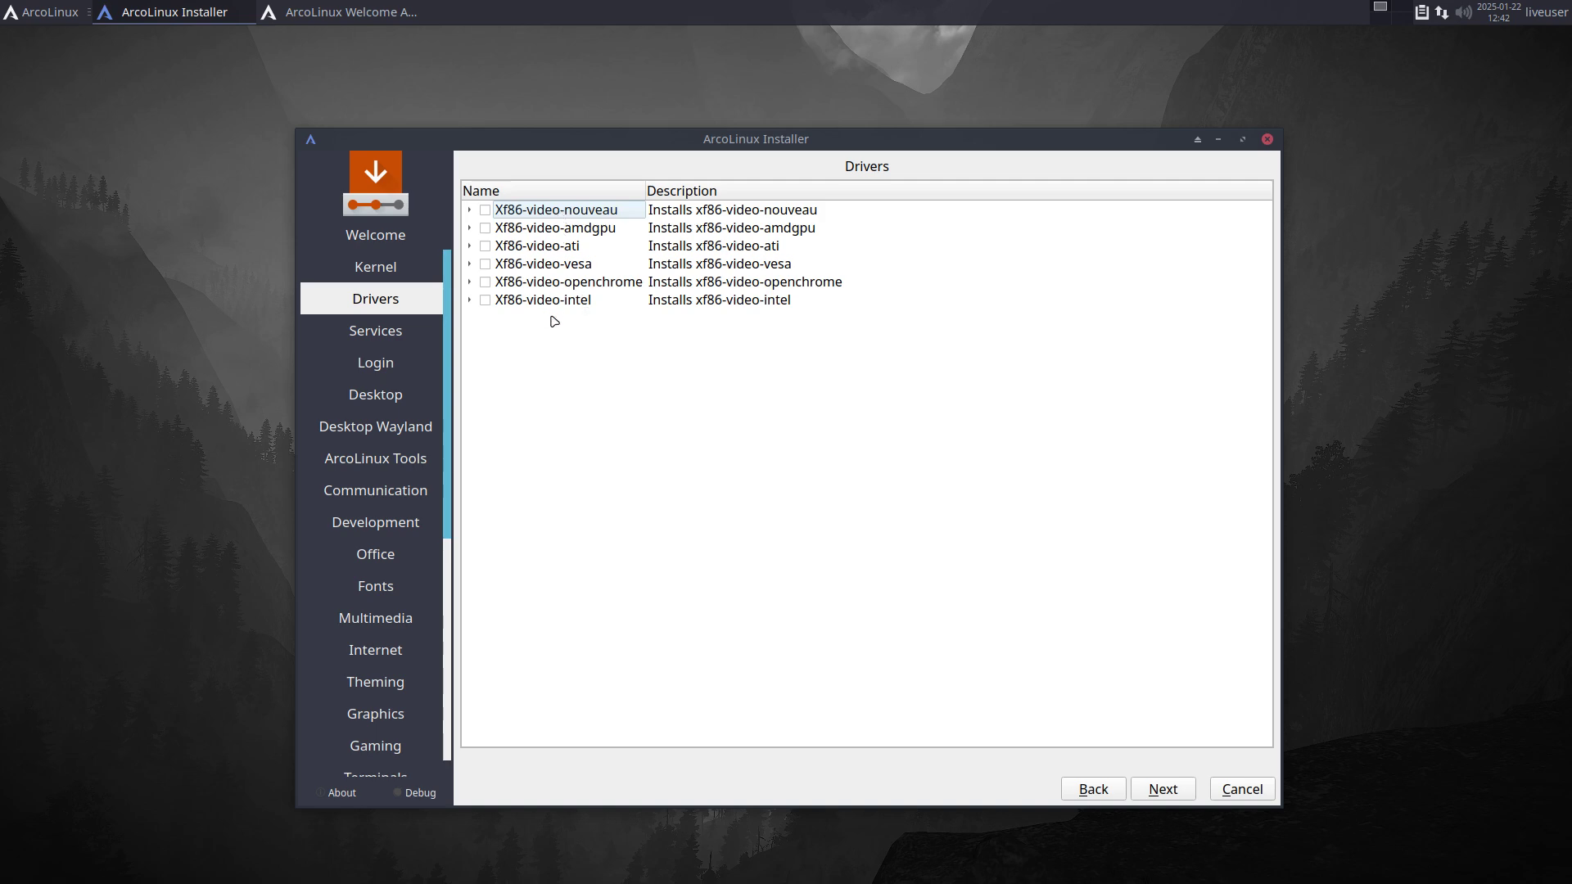
Step: Skip drivers and services, select arcolinux-sddm-simplicity-git under Login Manager: Sddm, and reach the Desktop page
left_click(1167, 792)
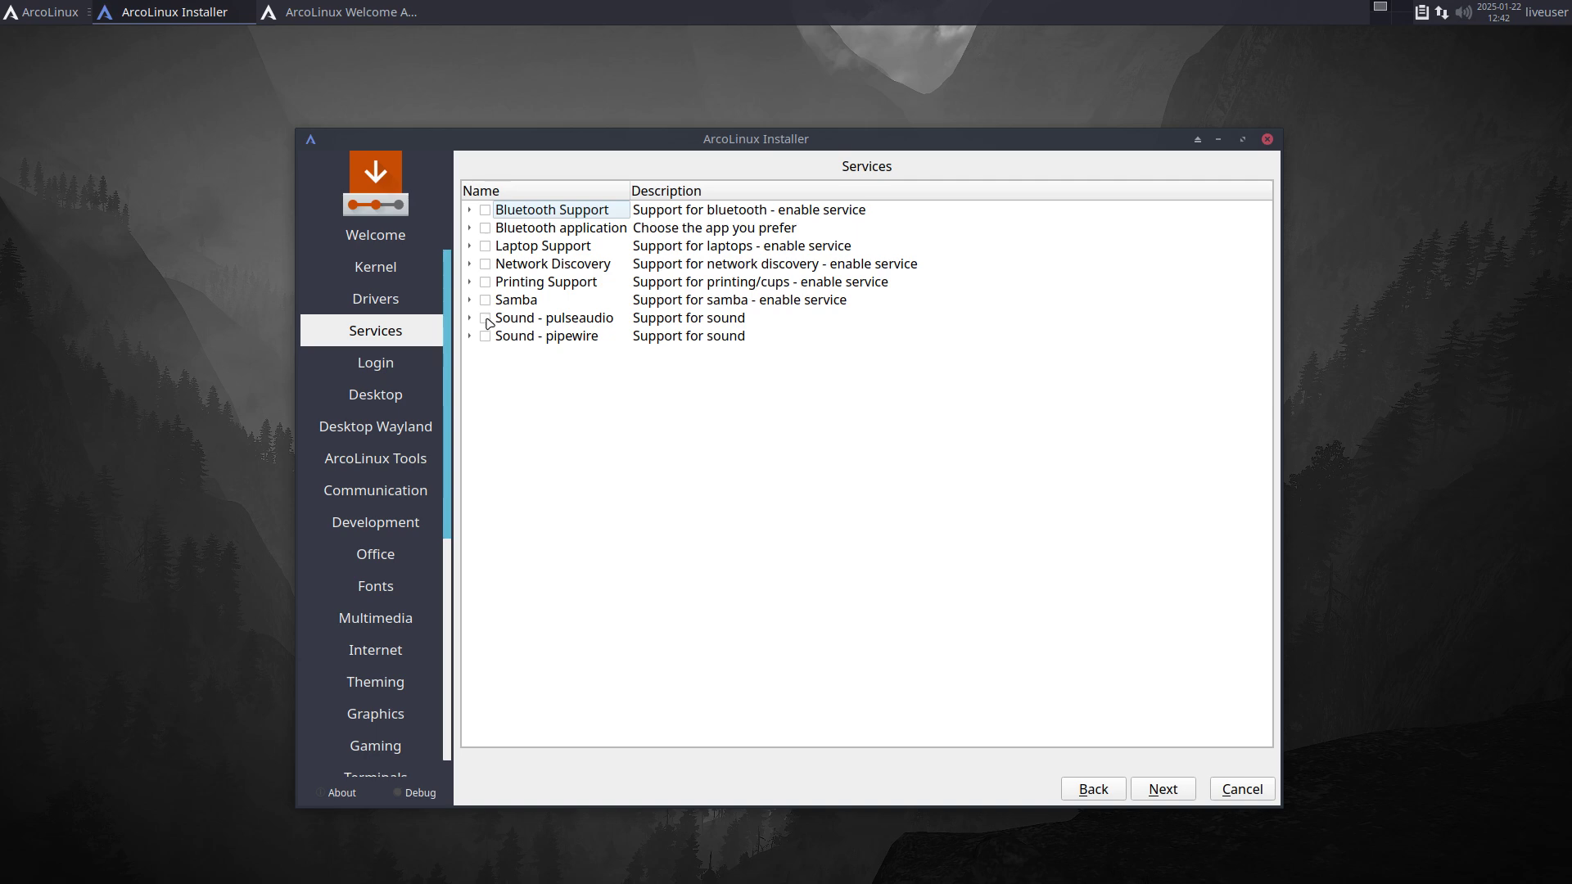
left_click(1163, 789)
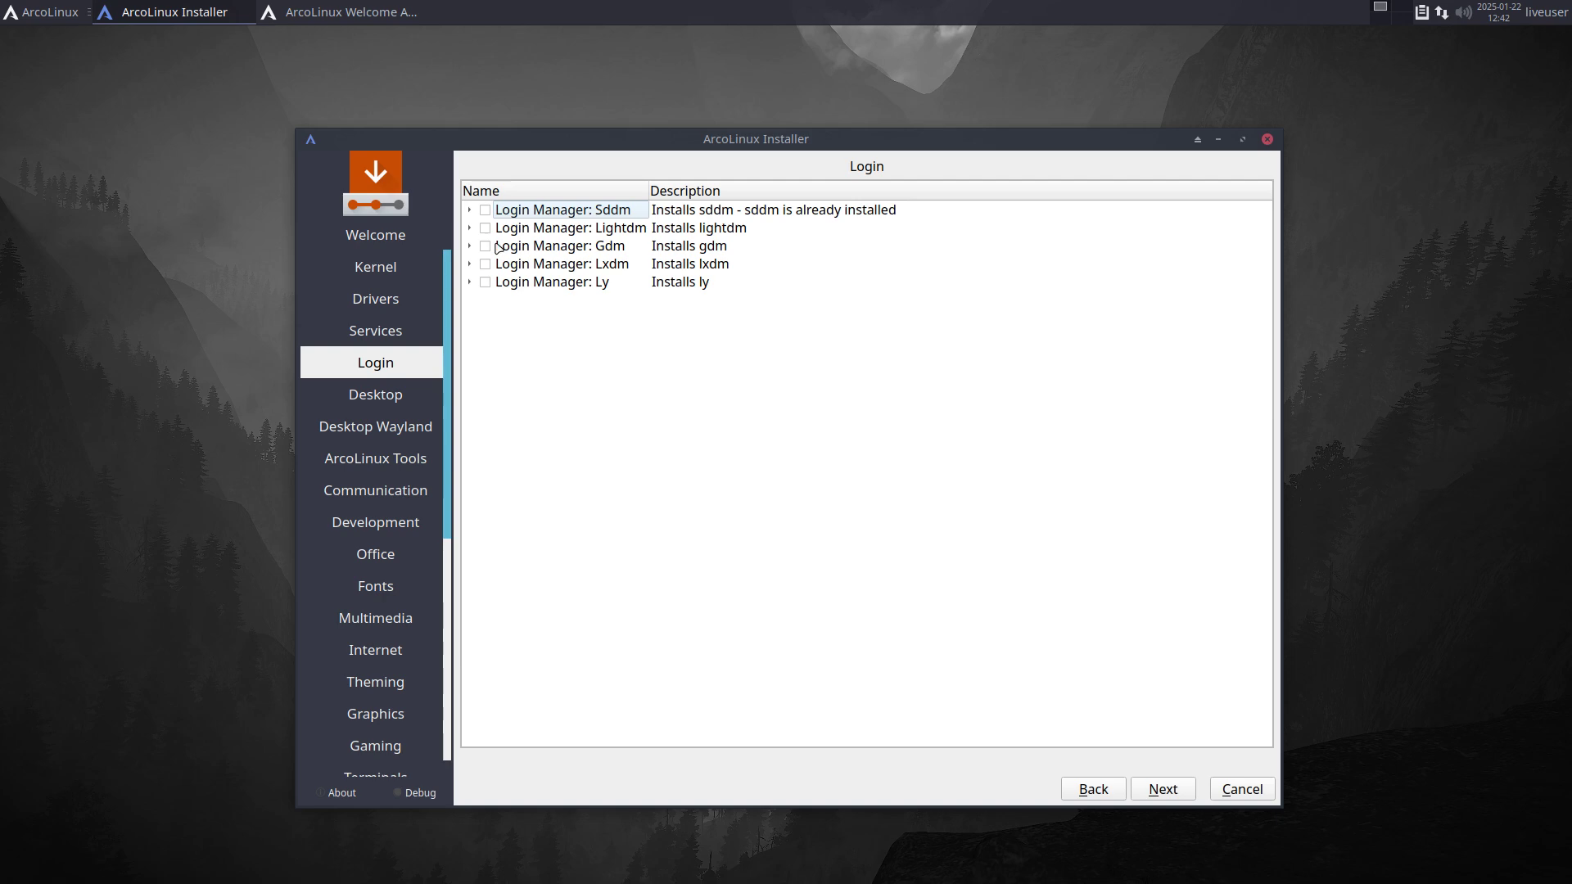
left_click(469, 214)
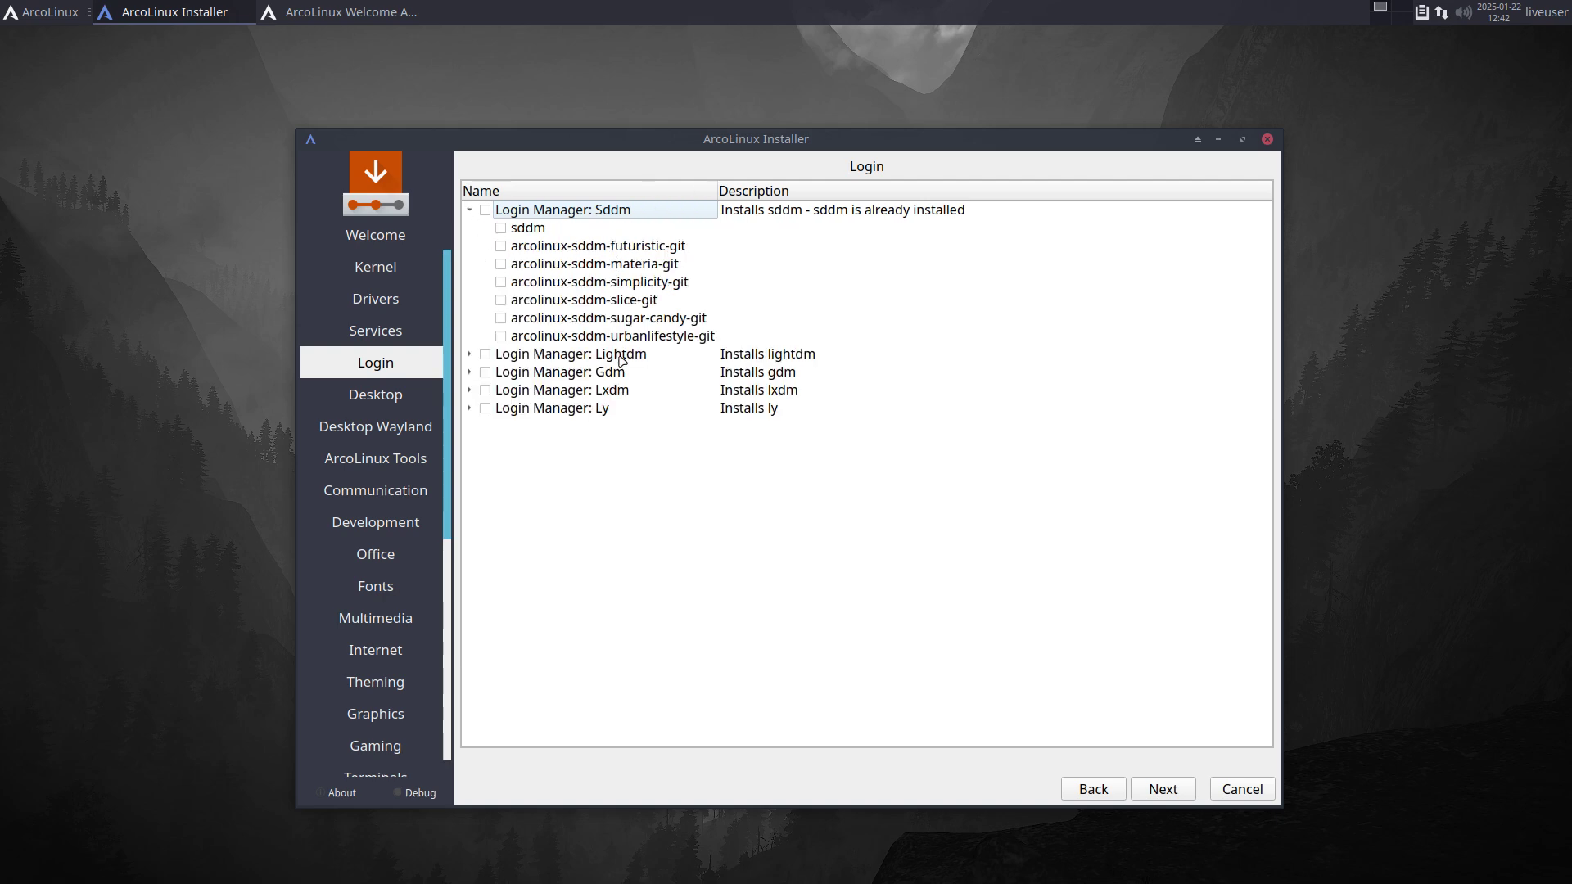
left_click(630, 287)
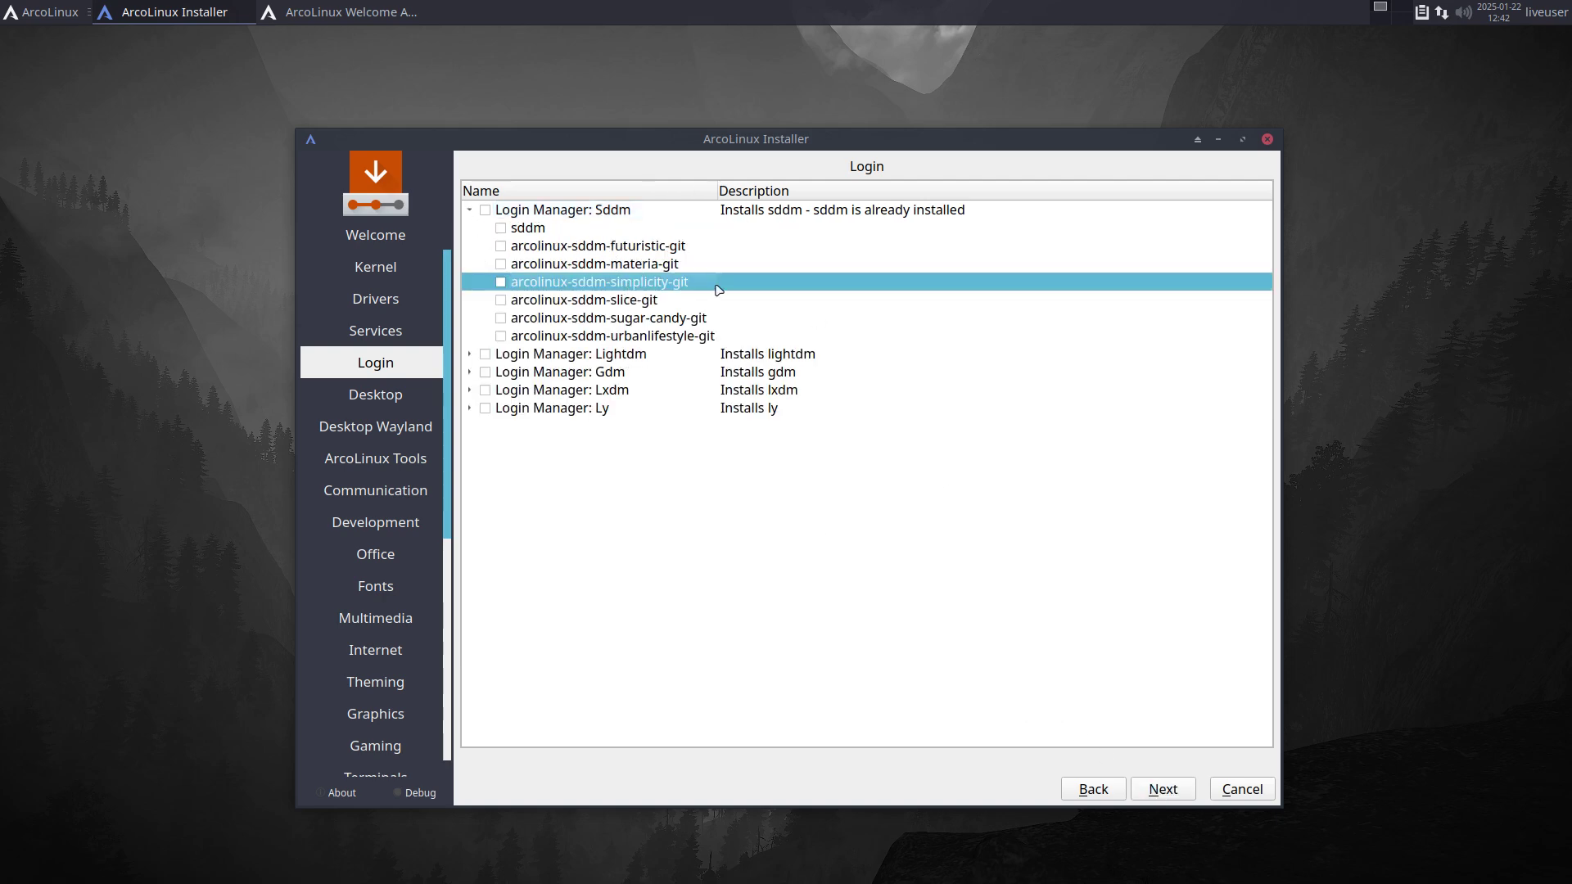
left_click(1179, 791)
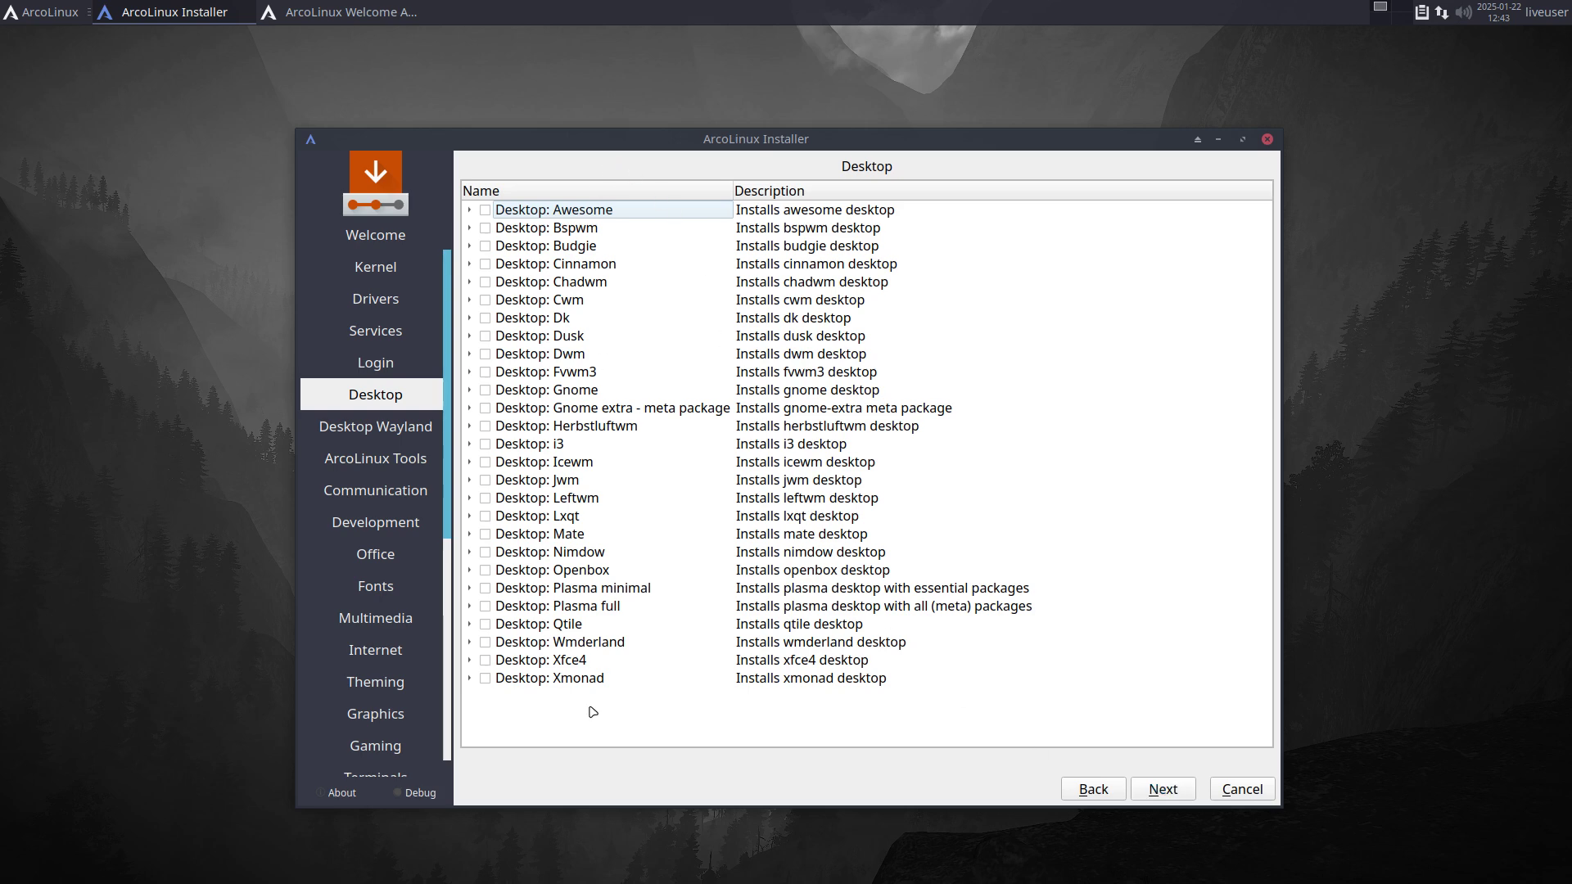
Step: Tick only the gnome package in Desktop: Gnome, leaving the Gnome extra meta package unticked
left_click(470, 391)
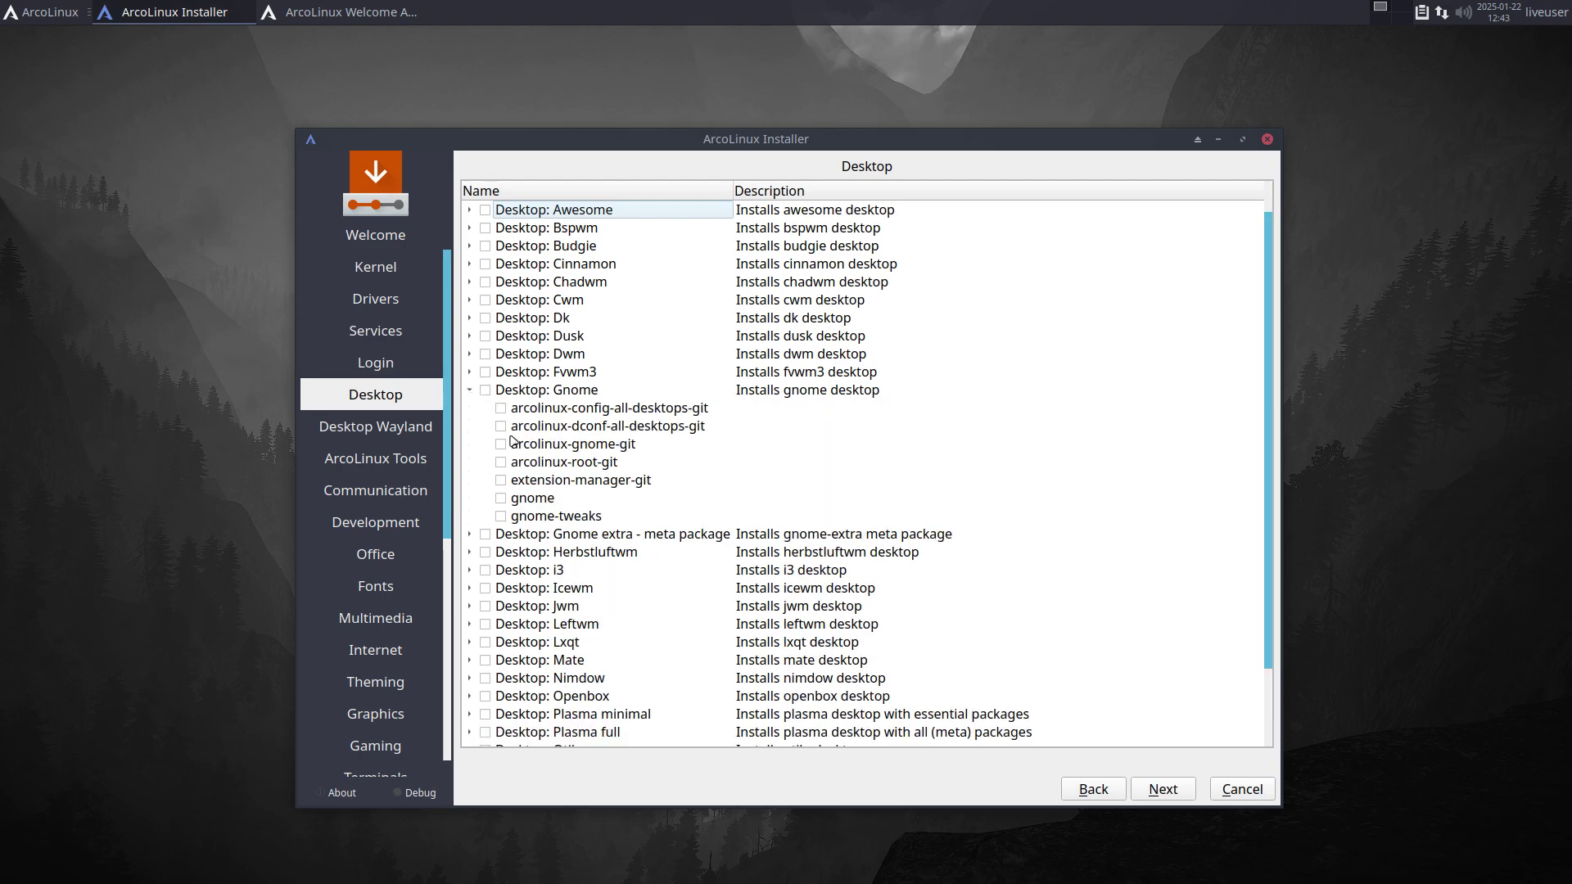
left_click(502, 499)
left_click(466, 536)
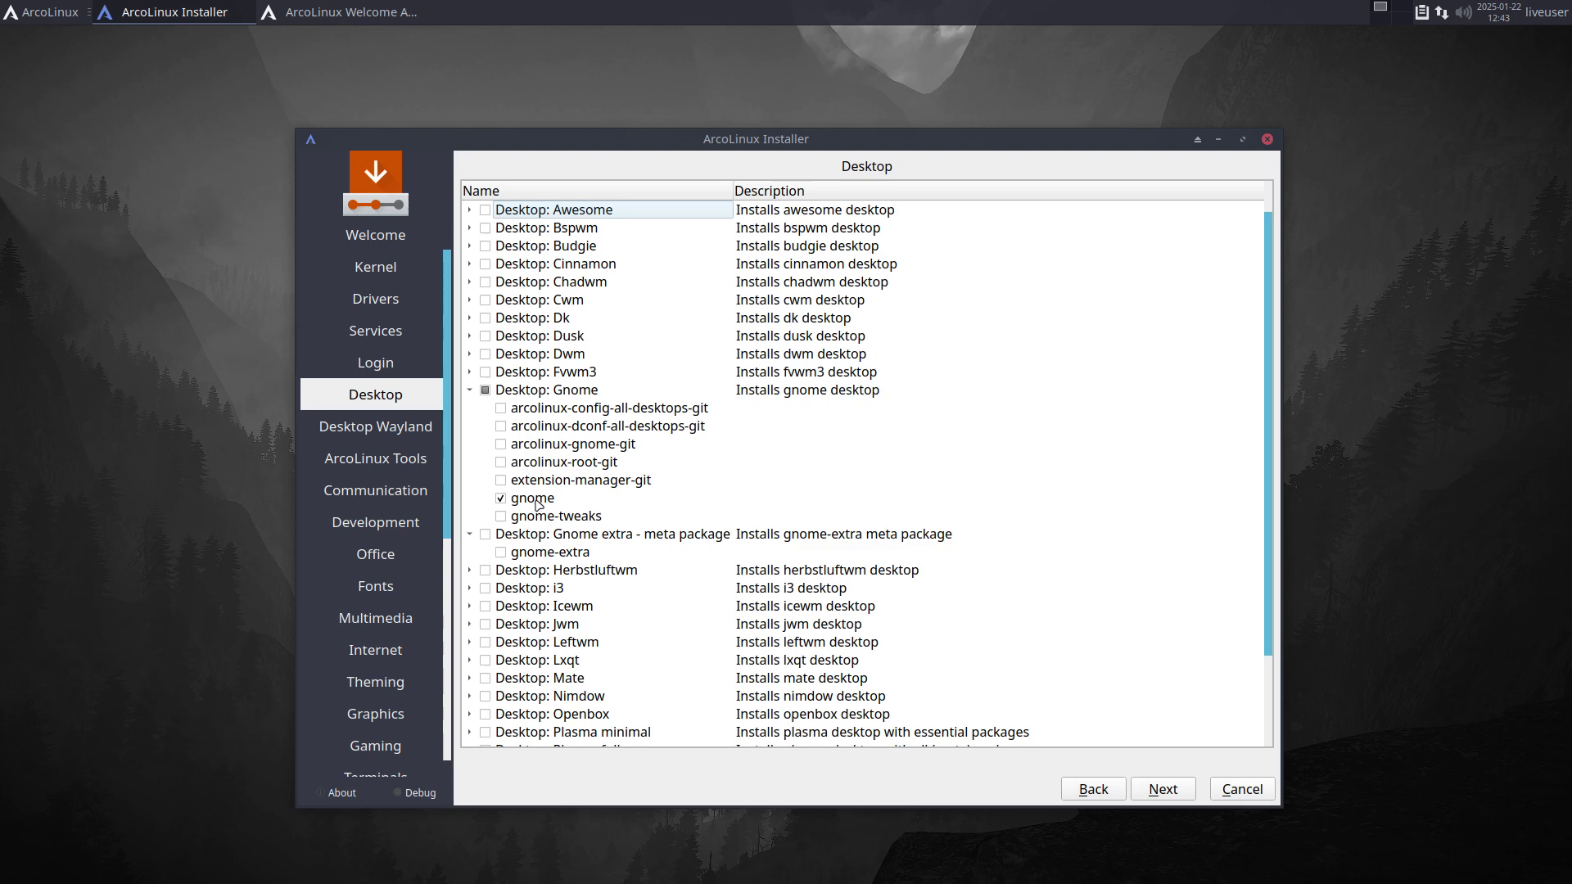
Step: Skip through the desktop and optional package pages without adding any packages
left_click(1158, 791)
left_click(1158, 791)
left_click(1158, 790)
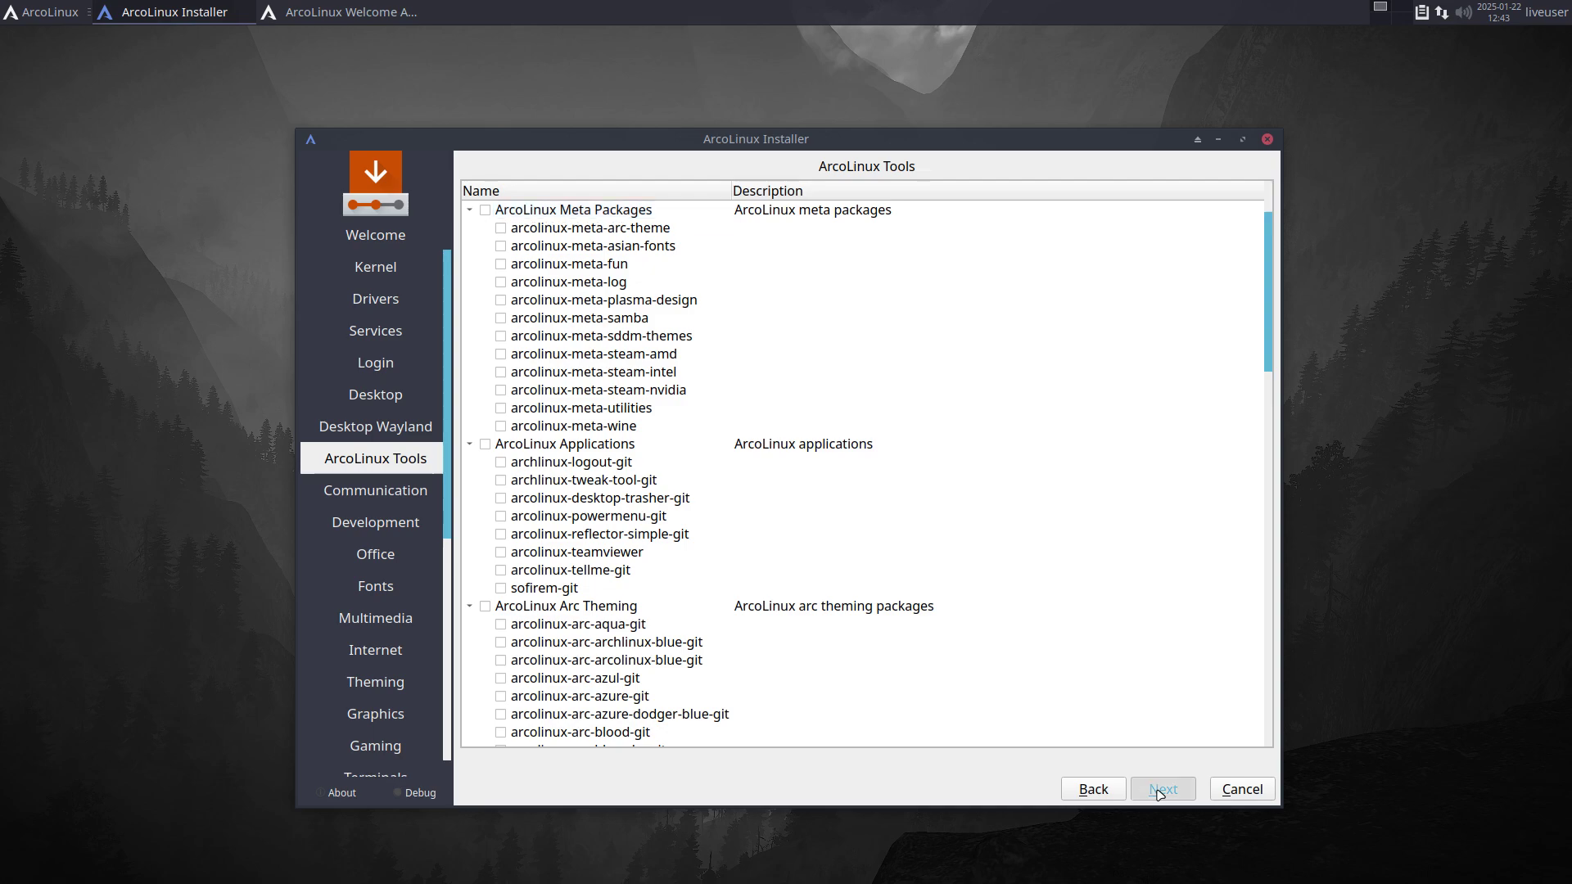
left_click(1158, 791)
left_click(1158, 791)
left_click(1158, 791)
left_click(1158, 791)
left_click(1159, 791)
left_click(1158, 791)
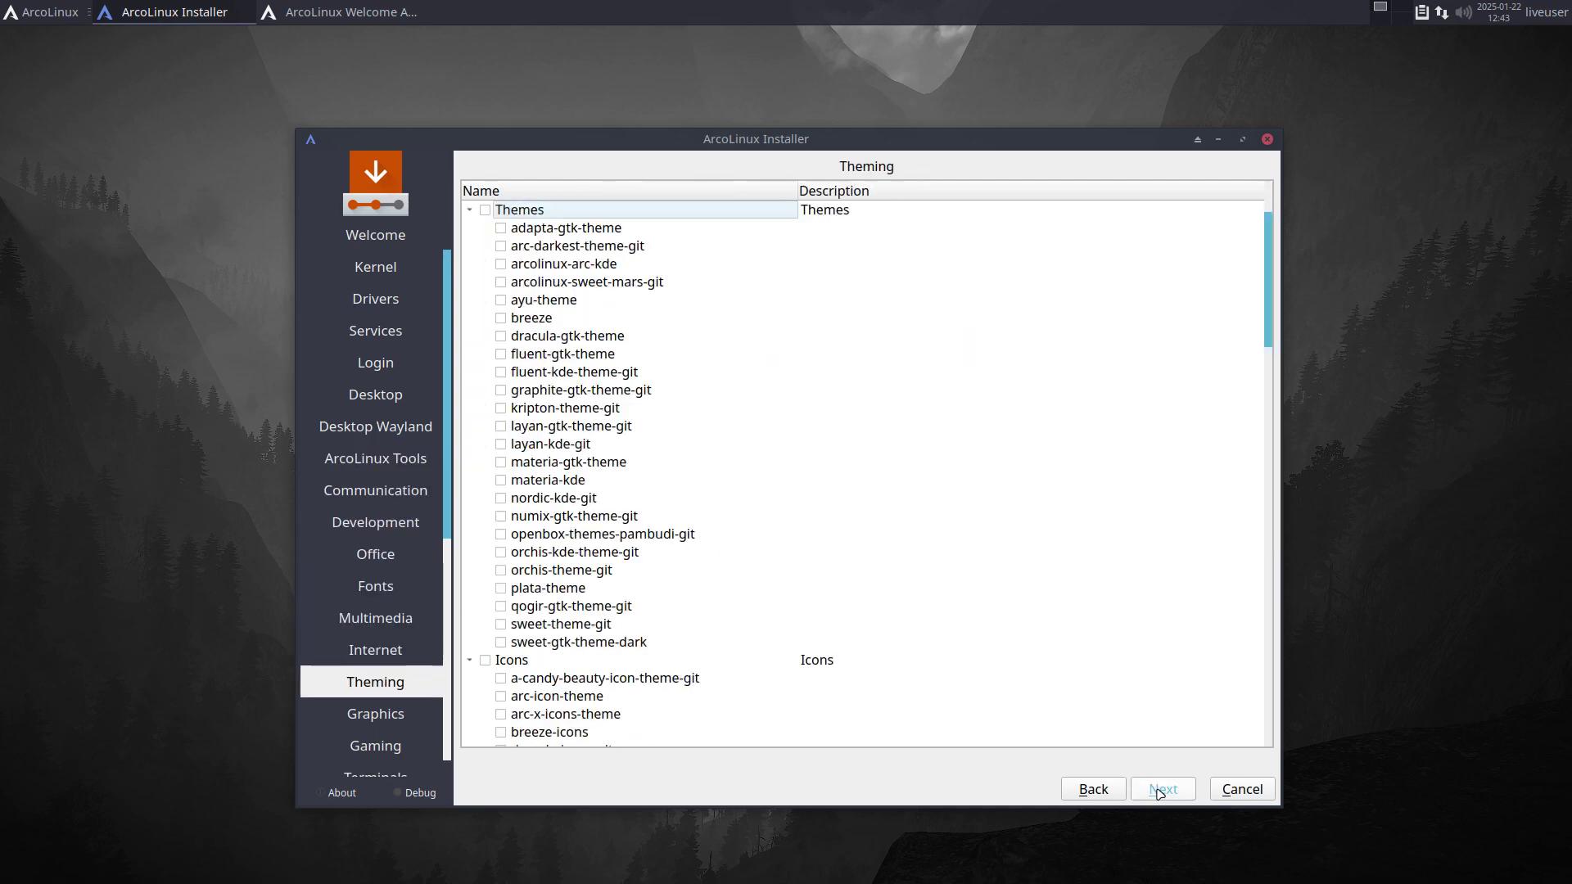
left_click(1159, 791)
left_click(1158, 791)
left_click(1158, 791)
left_click(1158, 791)
left_click(1159, 791)
left_click(1158, 791)
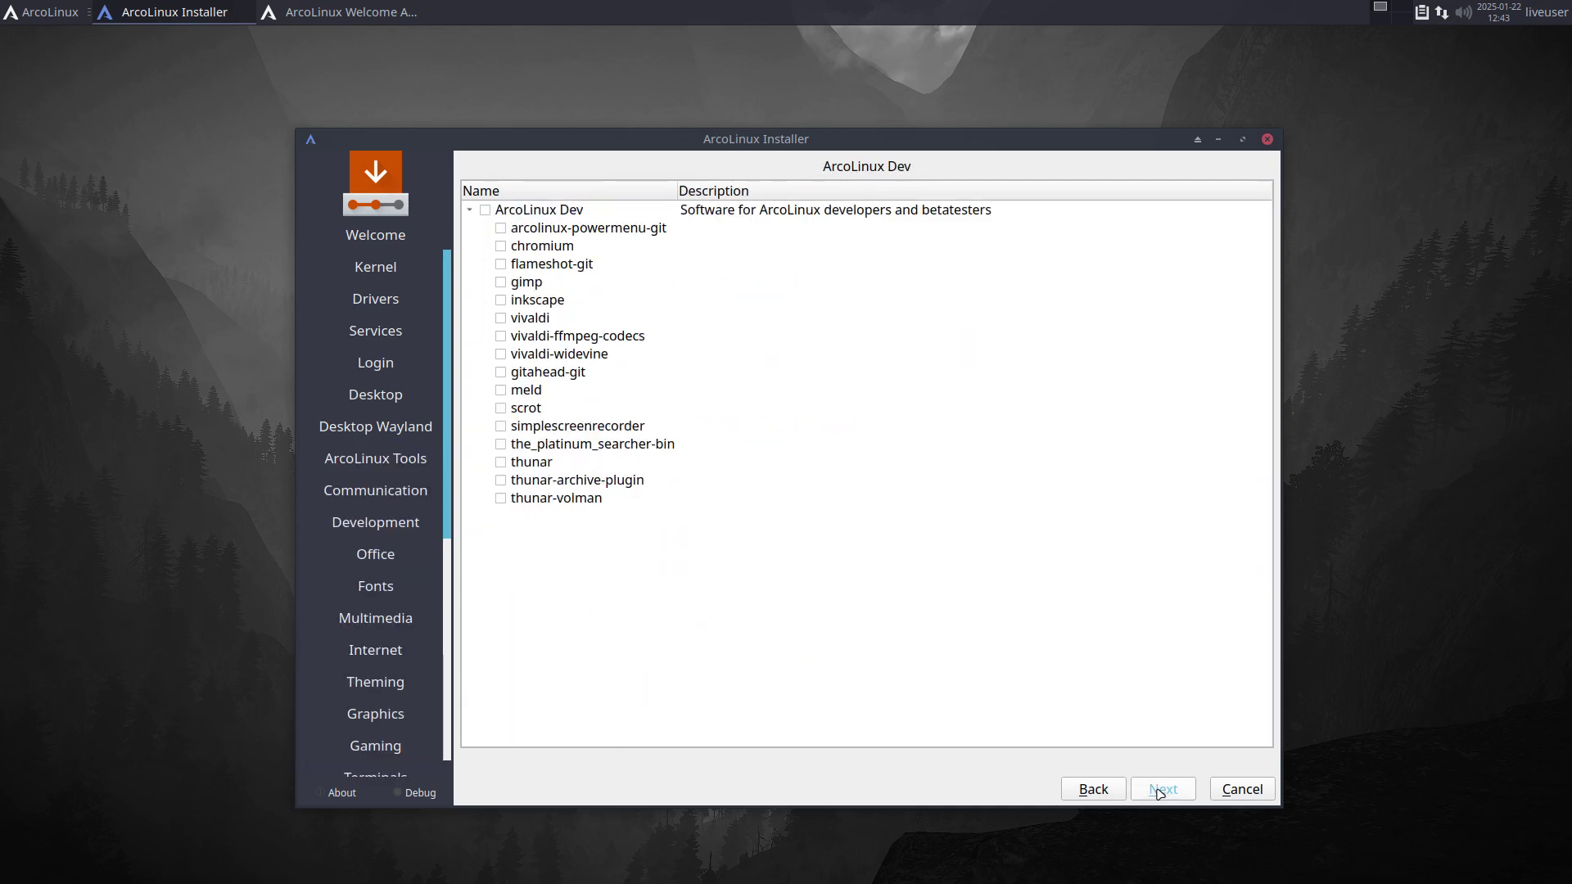
left_click(1159, 791)
left_click(1159, 791)
Step: Choose the Belgian keyboard layout and erase the whole disk for partitioning
scroll(638, 566, "up", 2)
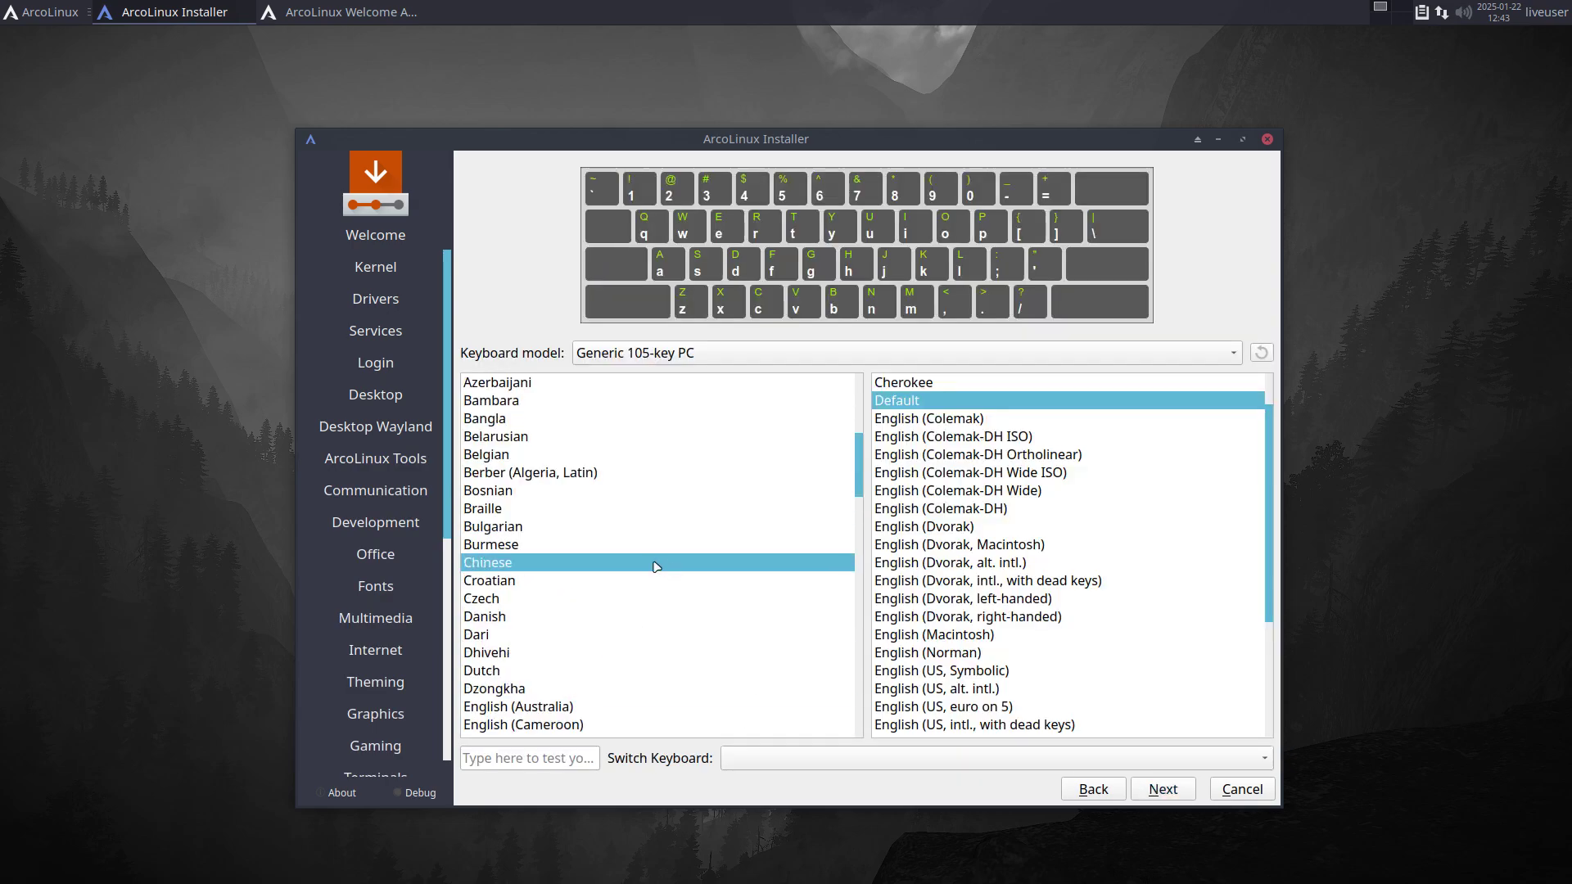
left_click(570, 453)
left_click(1166, 791)
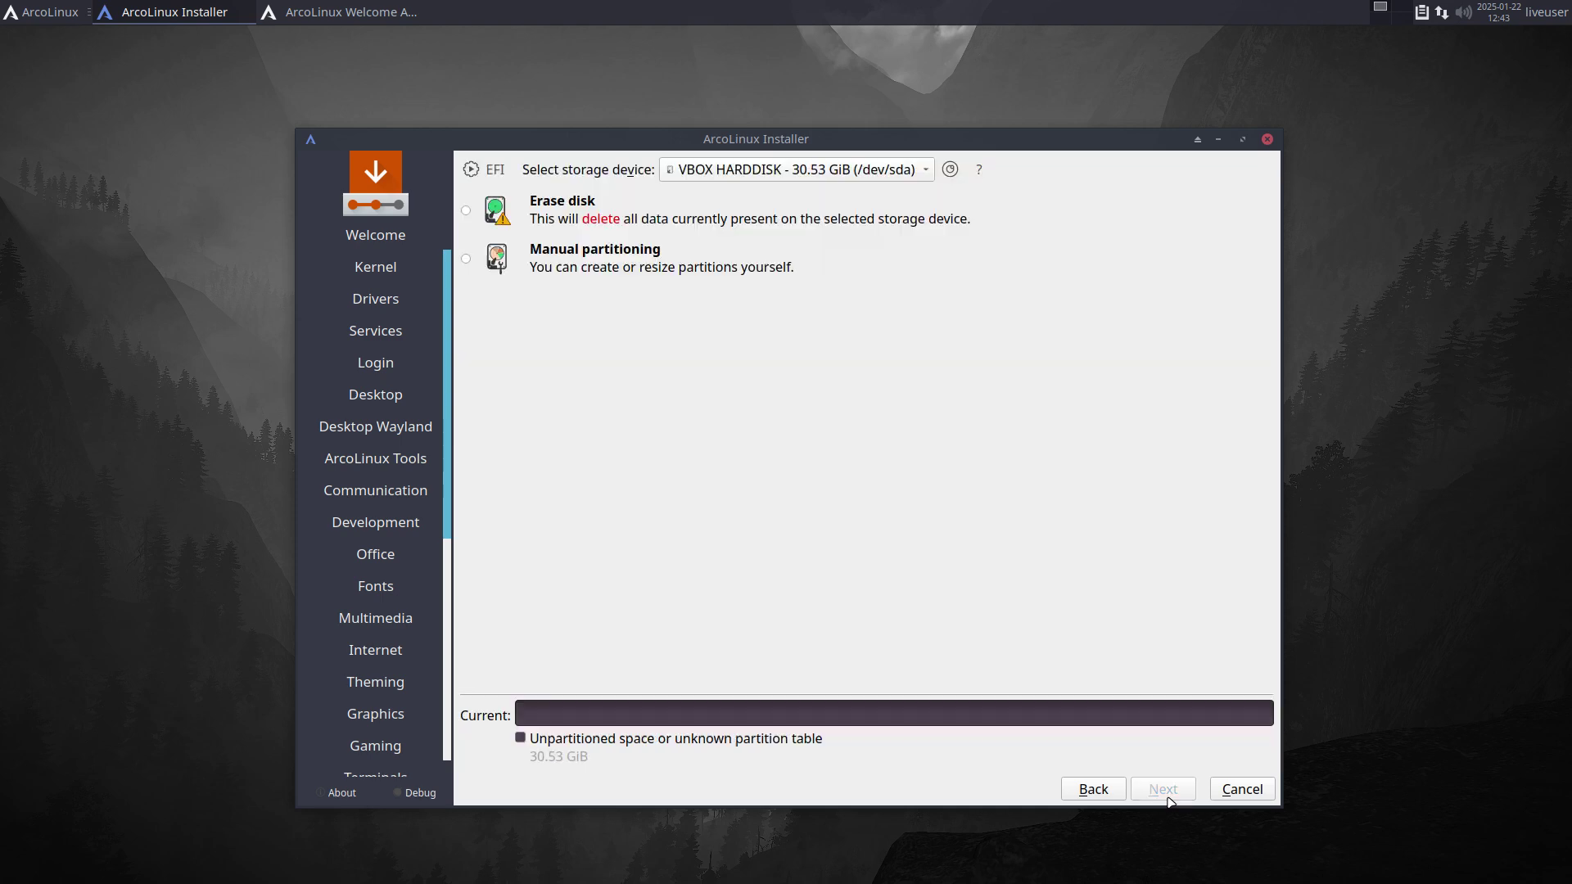
left_click(563, 210)
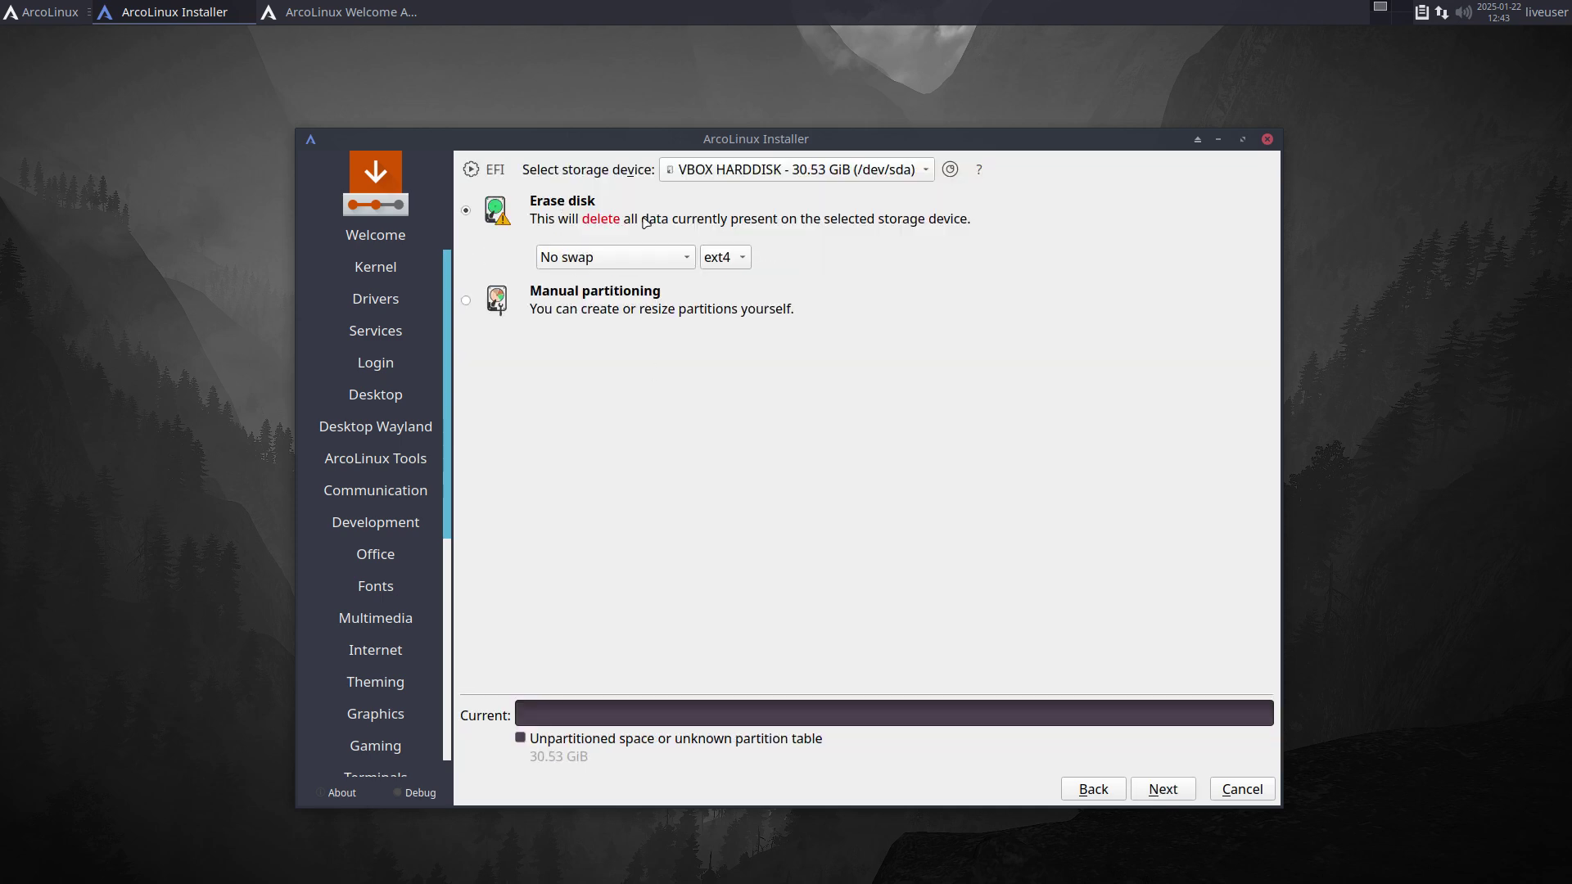
left_click(1174, 792)
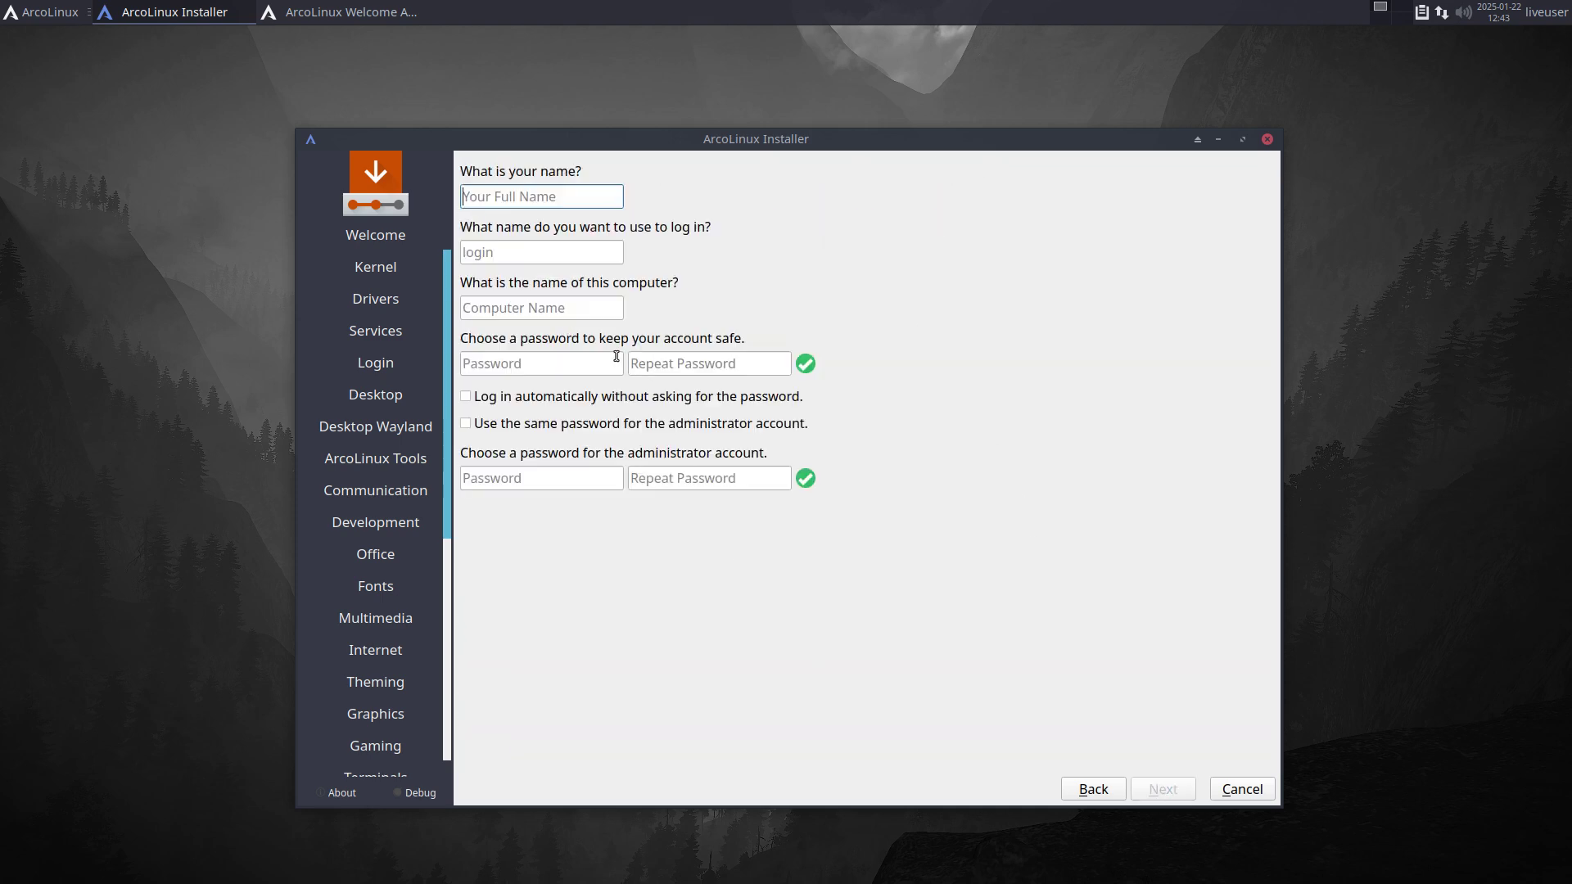
Step: Enter the username and password, reuse it for administrator, enable automatic login, and start installing
type("erik")
key("Tab")
key("Tab")
key("Tab")
type("12")
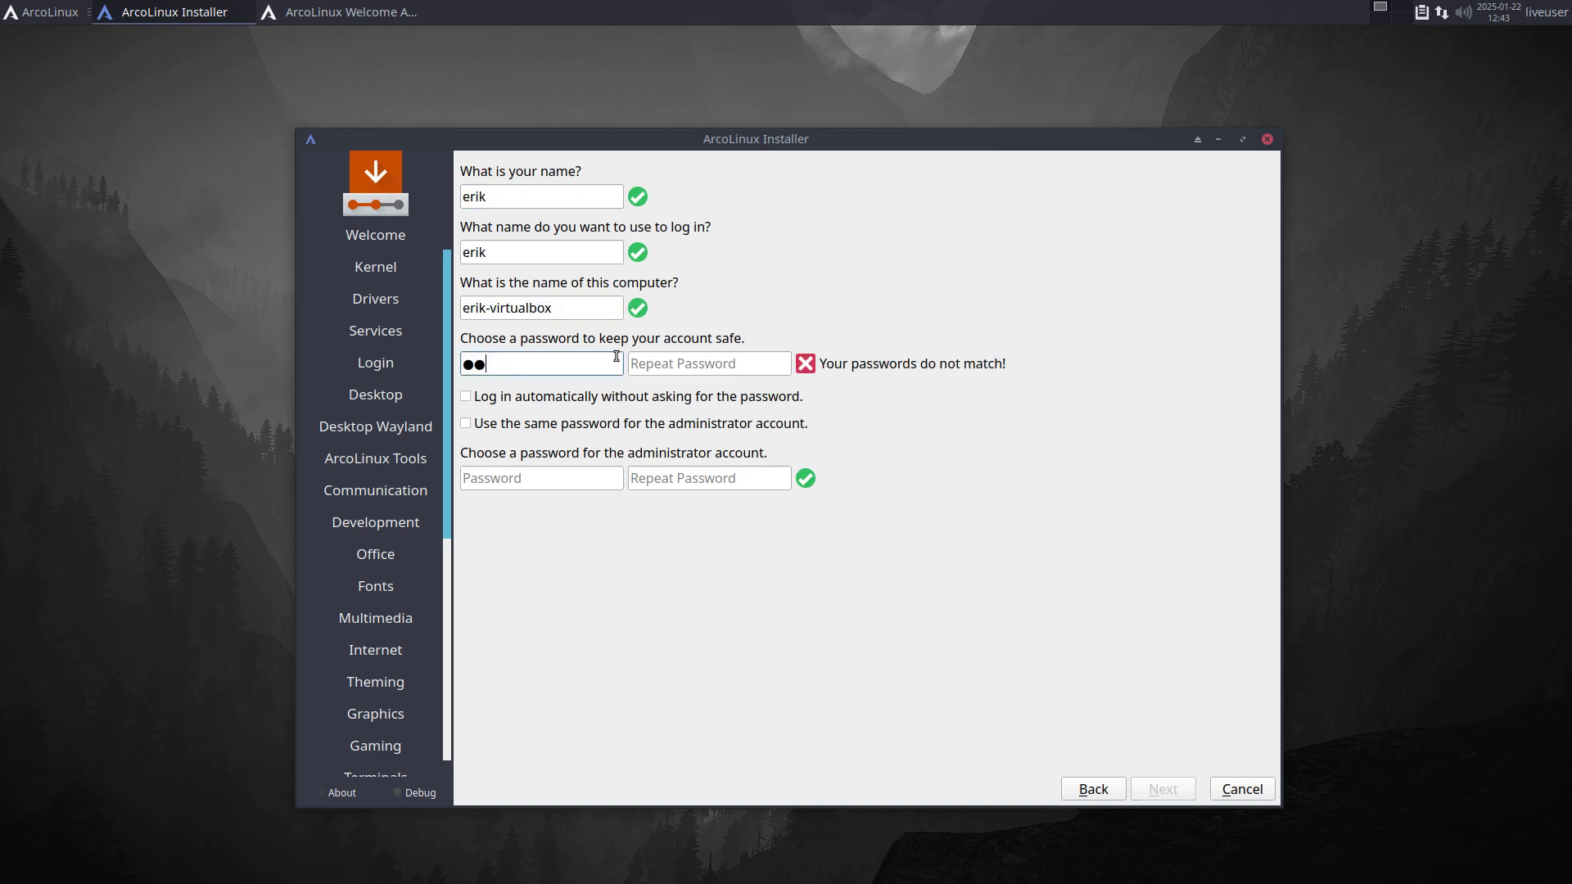
type("34")
key("Tab")
type("1234")
key("Tab")
key("space")
key("Tab")
key("space")
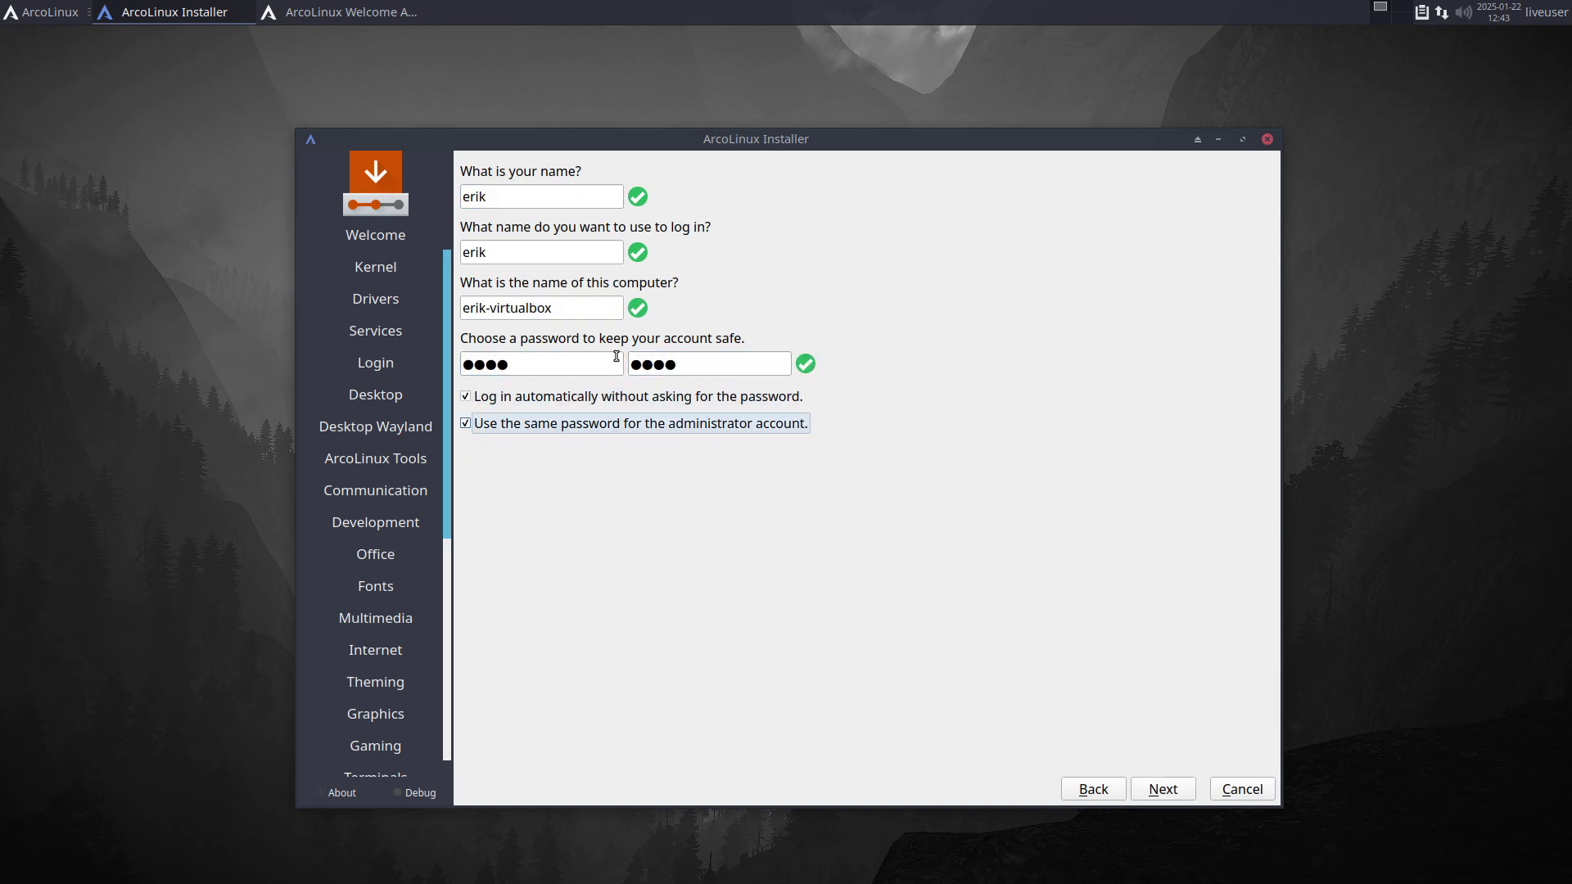
left_click(1166, 790)
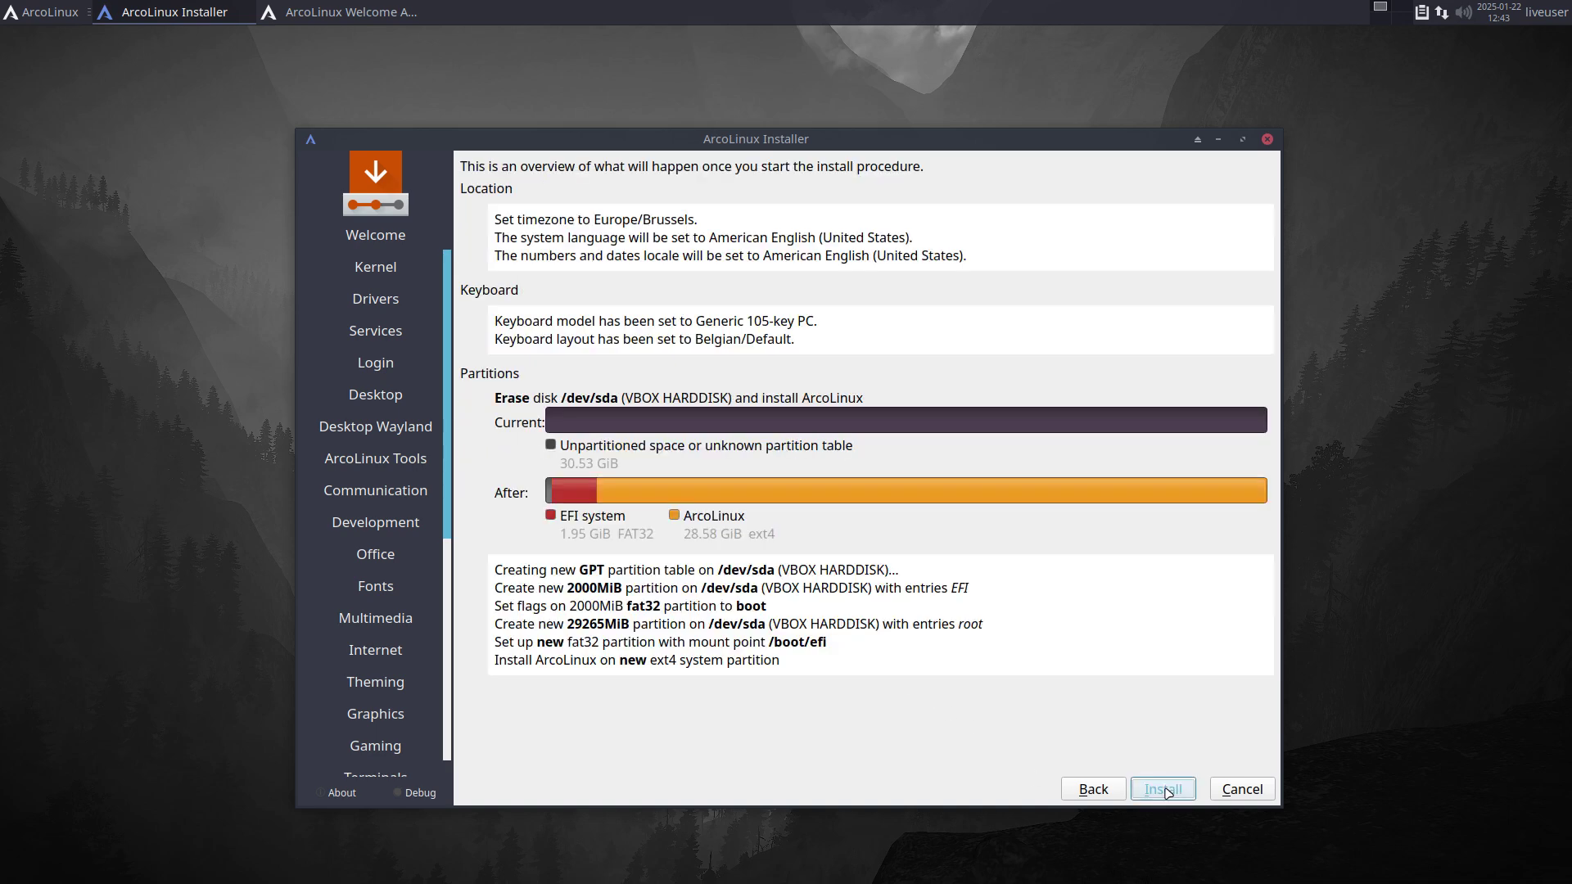
left_click(1166, 790)
Step: Confirm Install Now, then browse the Whisker application menu while the installation runs
left_click(867, 493)
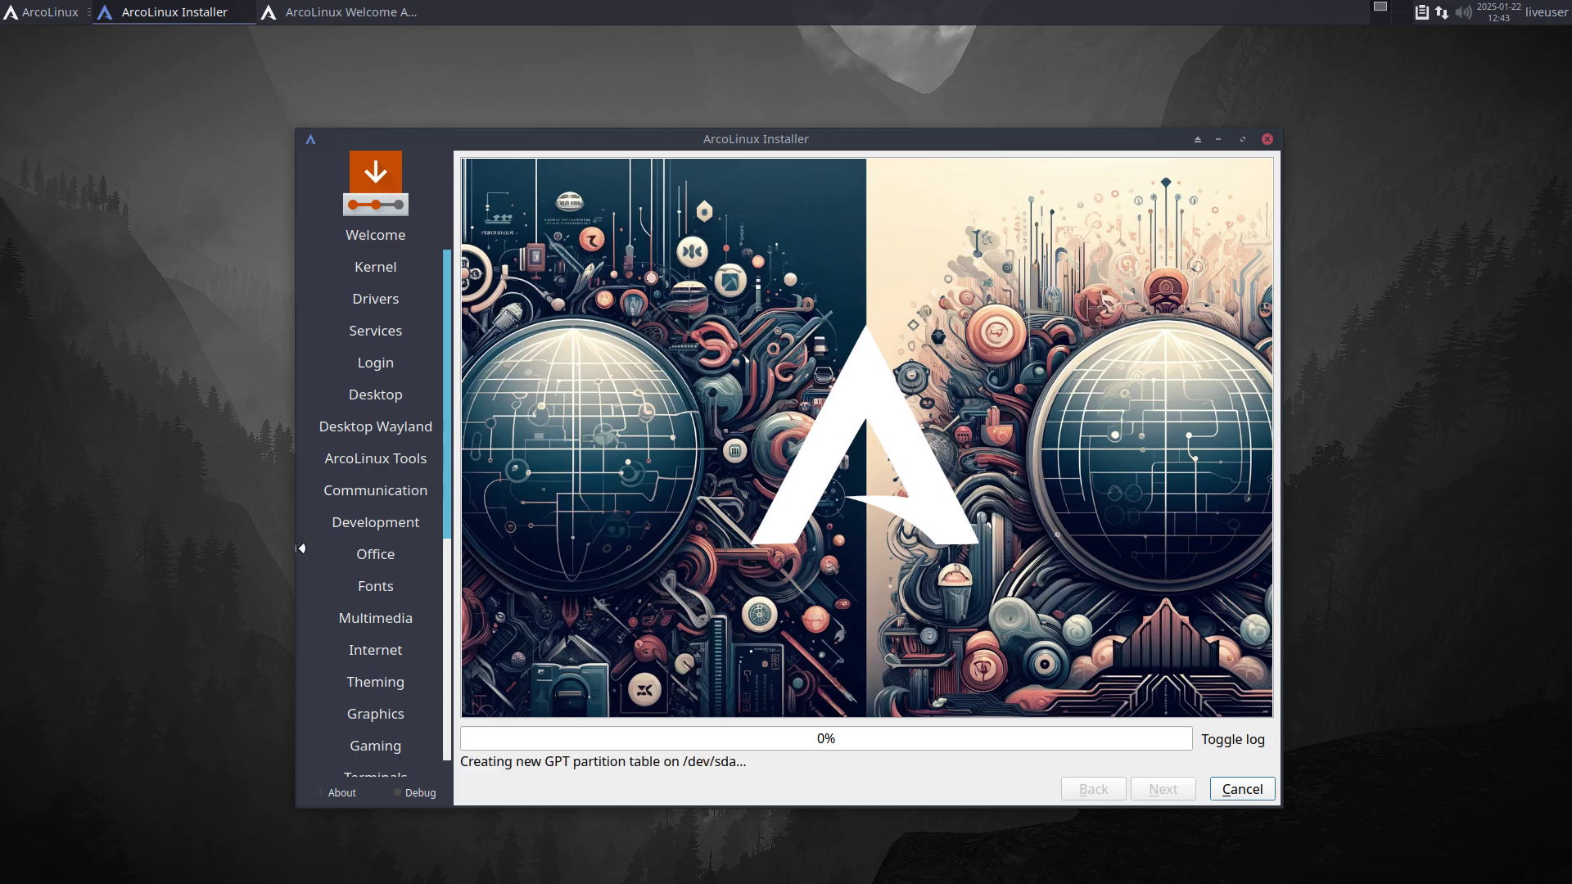
left_click(44, 12)
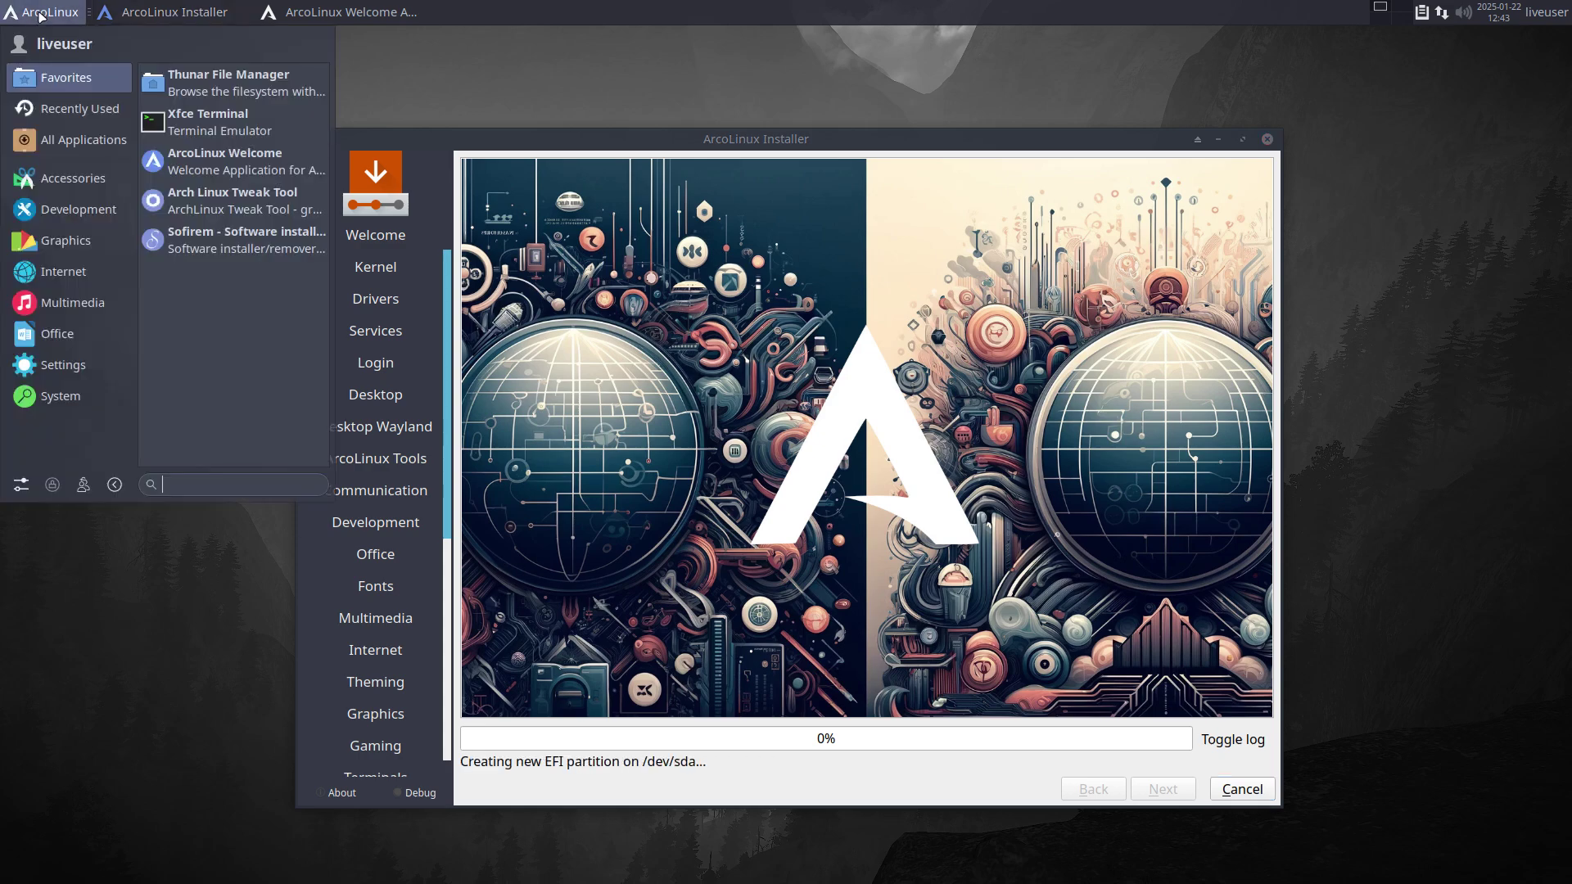
mouse_move(71, 284)
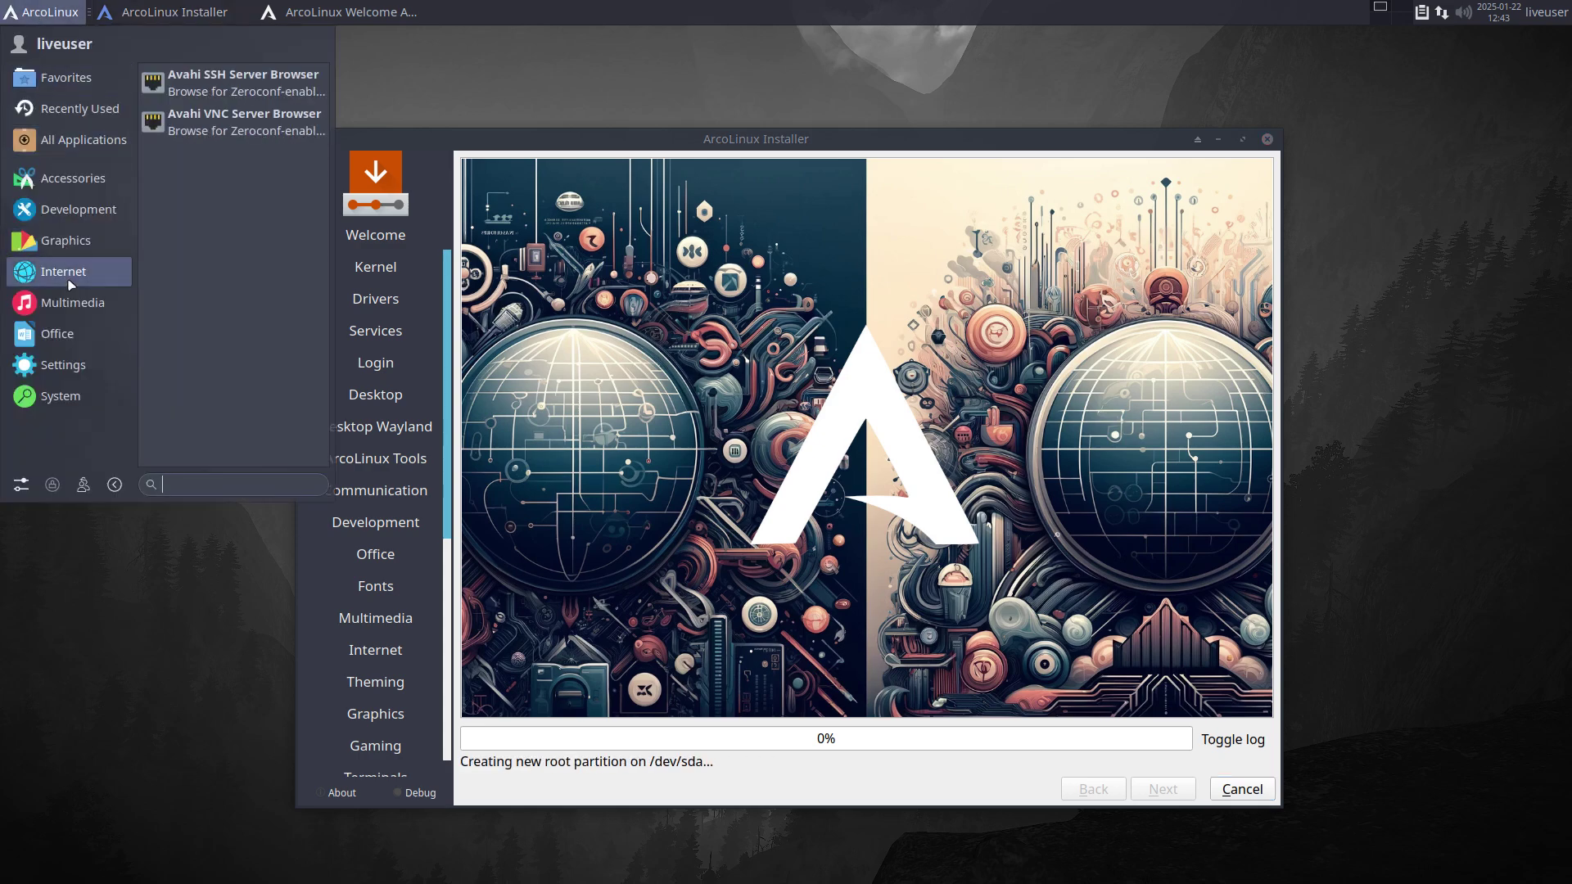
mouse_move(83, 182)
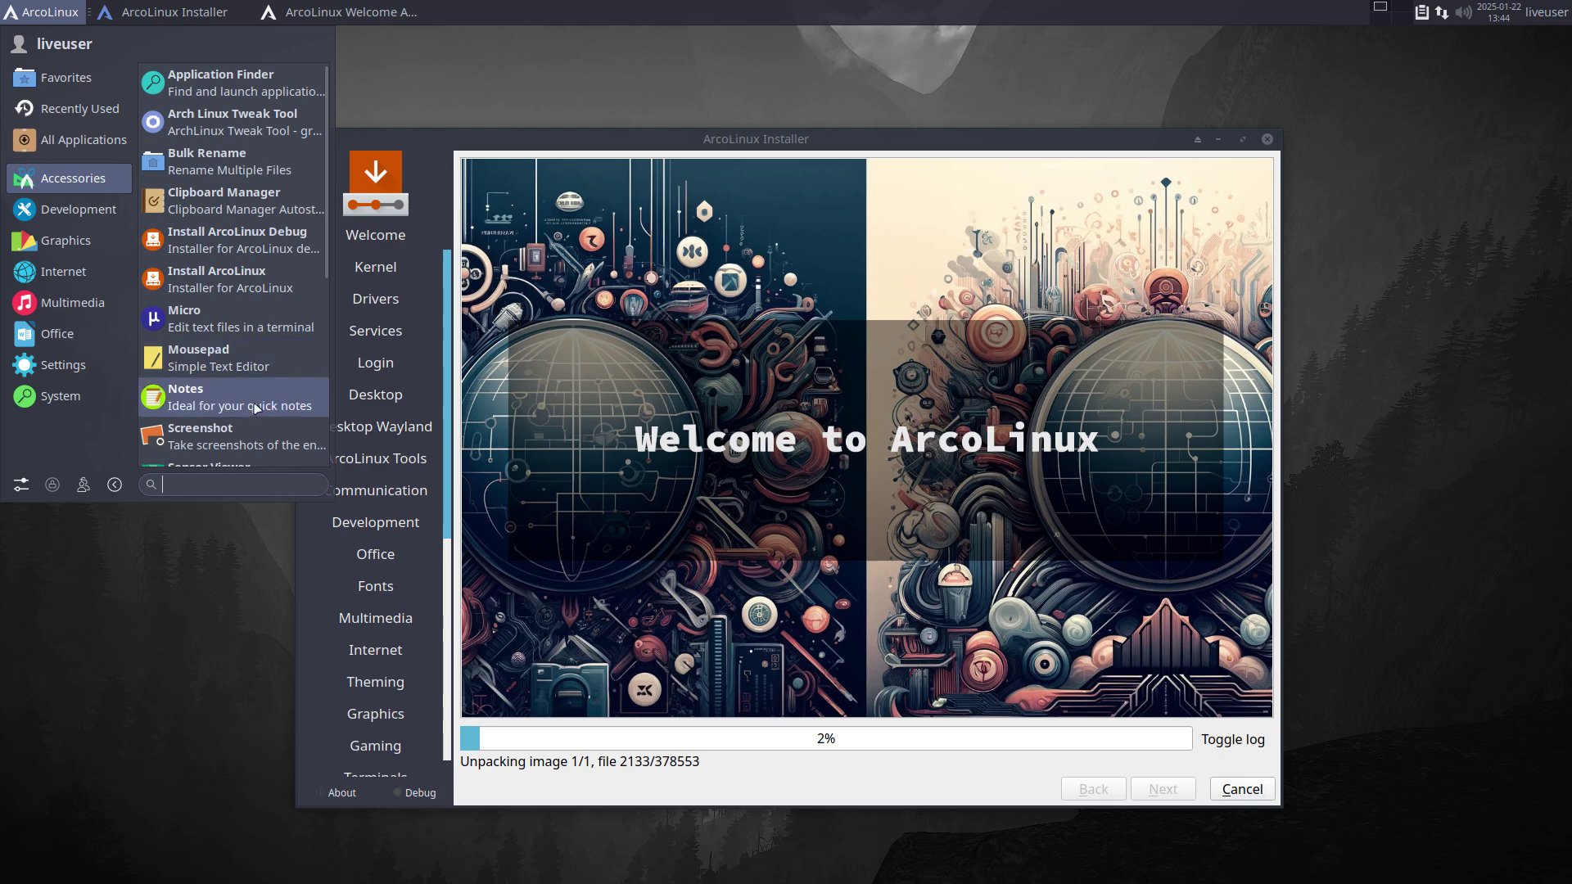
mouse_move(74, 210)
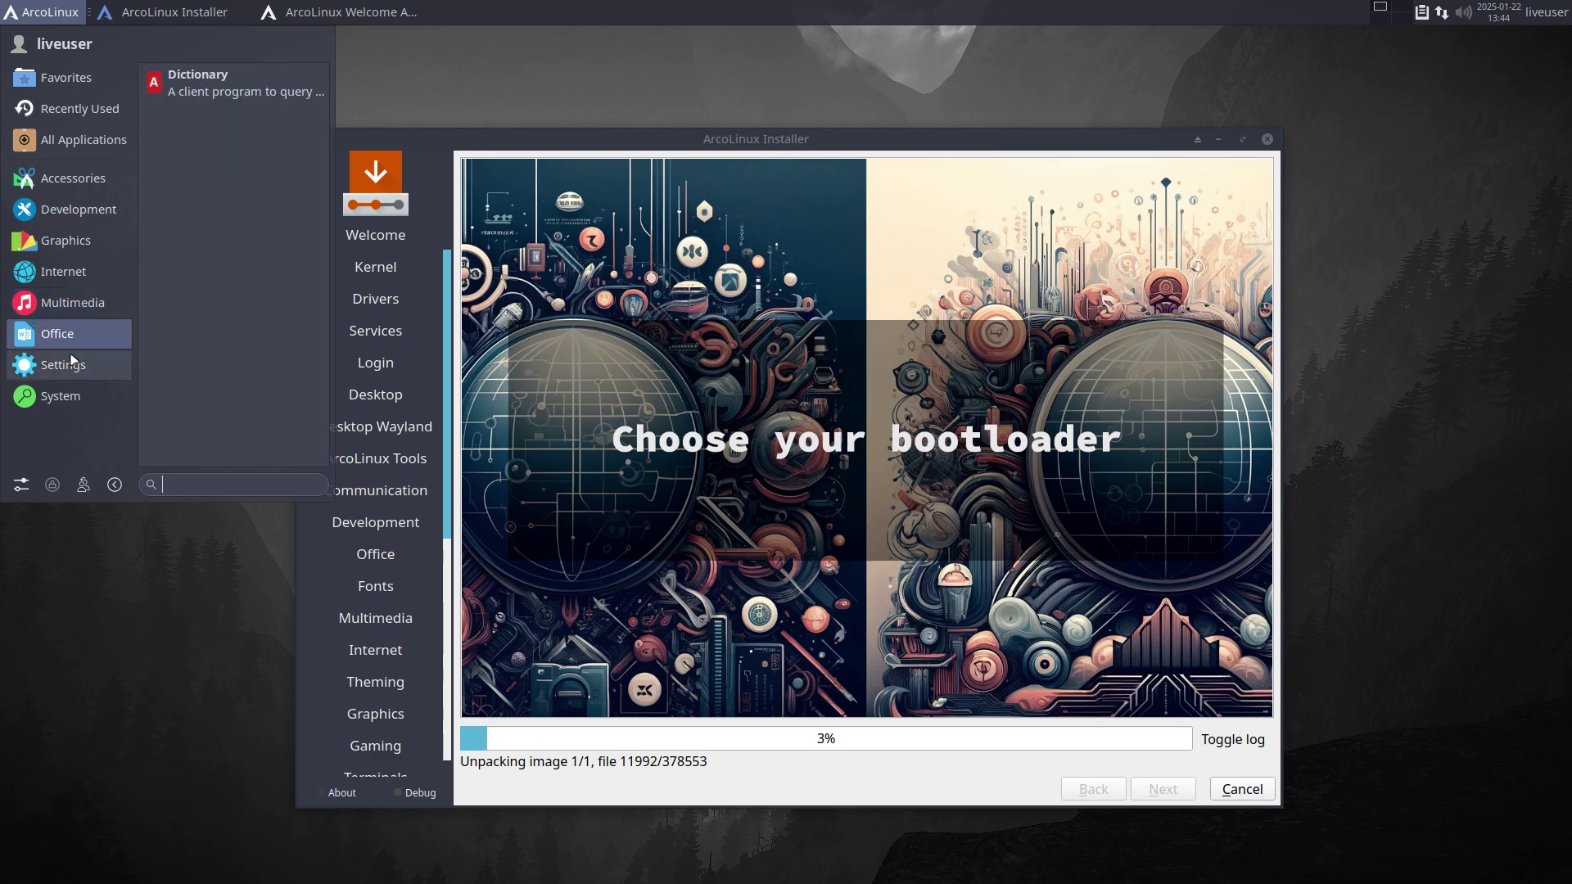
mouse_move(72, 393)
mouse_move(73, 333)
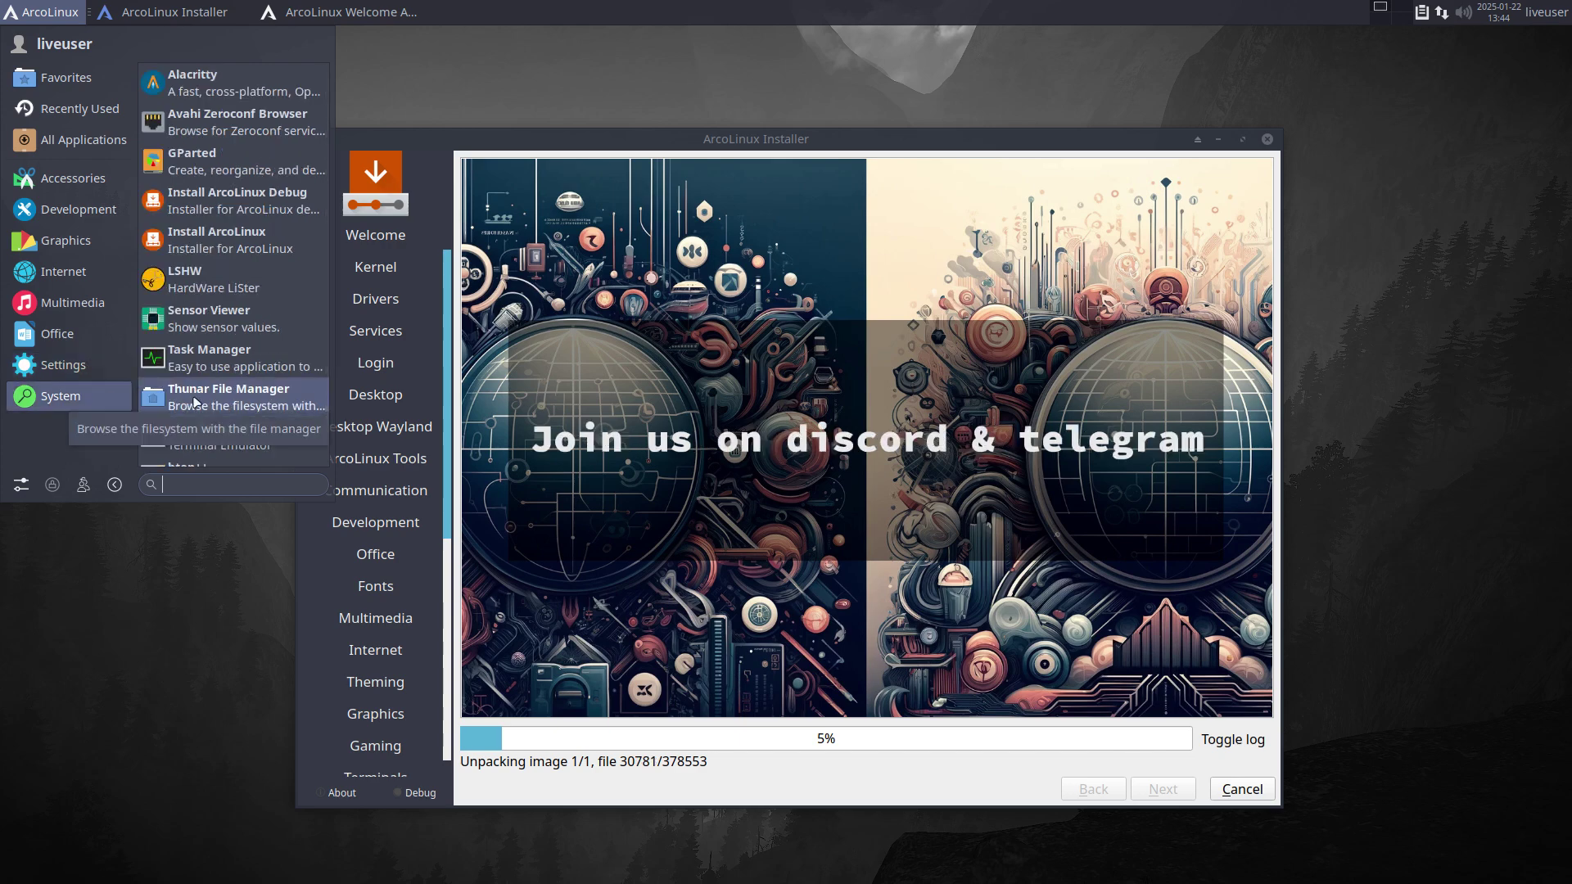
left_click(171, 754)
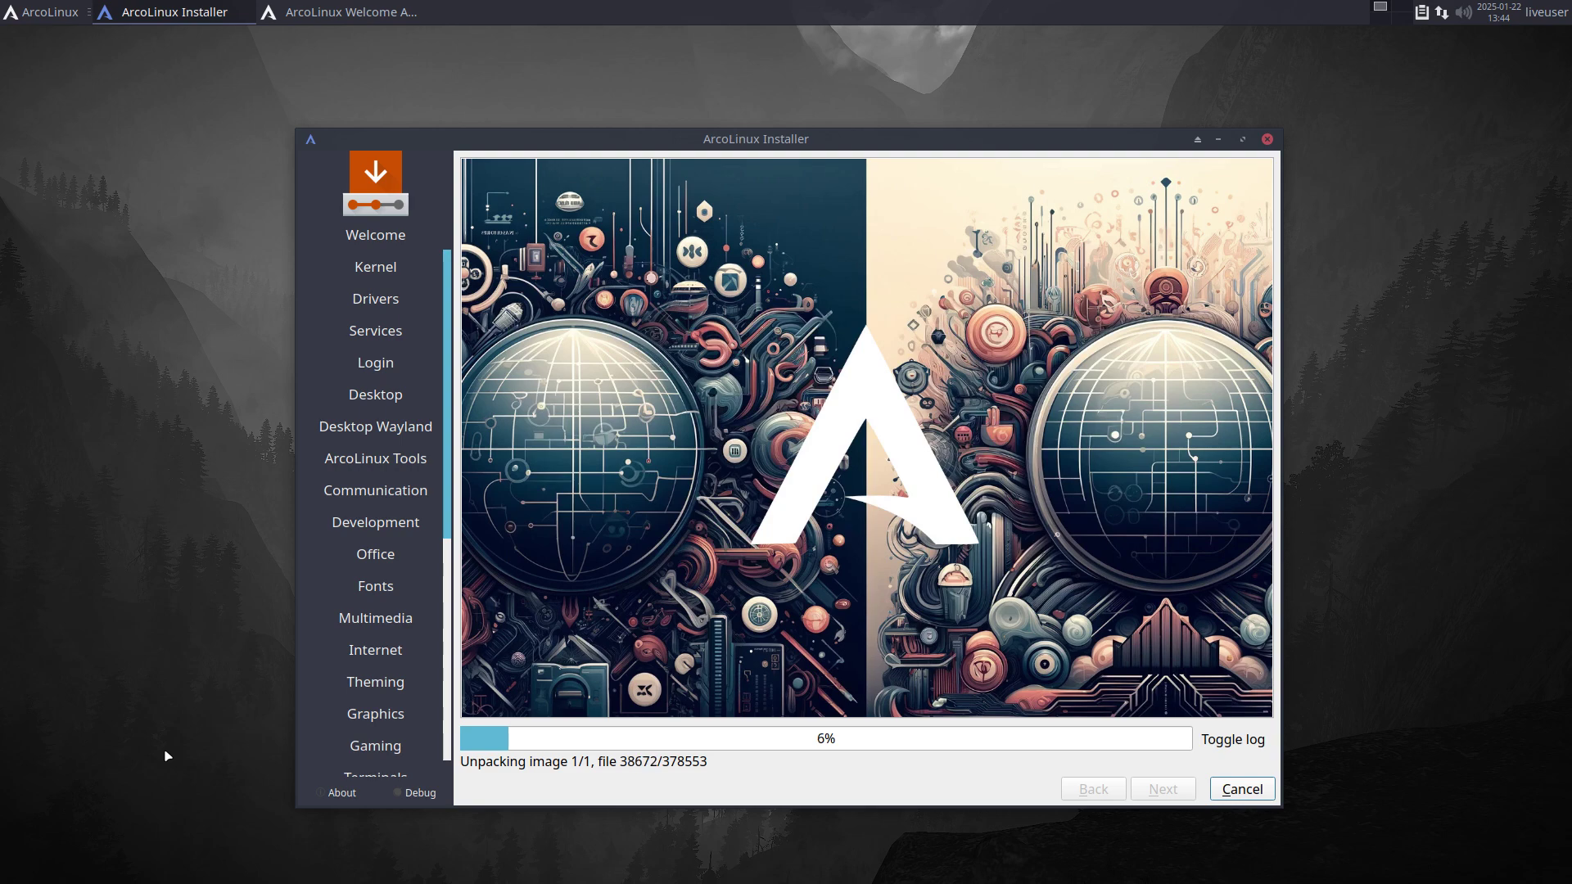
Step: In a terminal, find firefox missing and install it with sudo pacman -Sy firefox, accepting defaults
key("ctrl+alt+t")
type("fire")
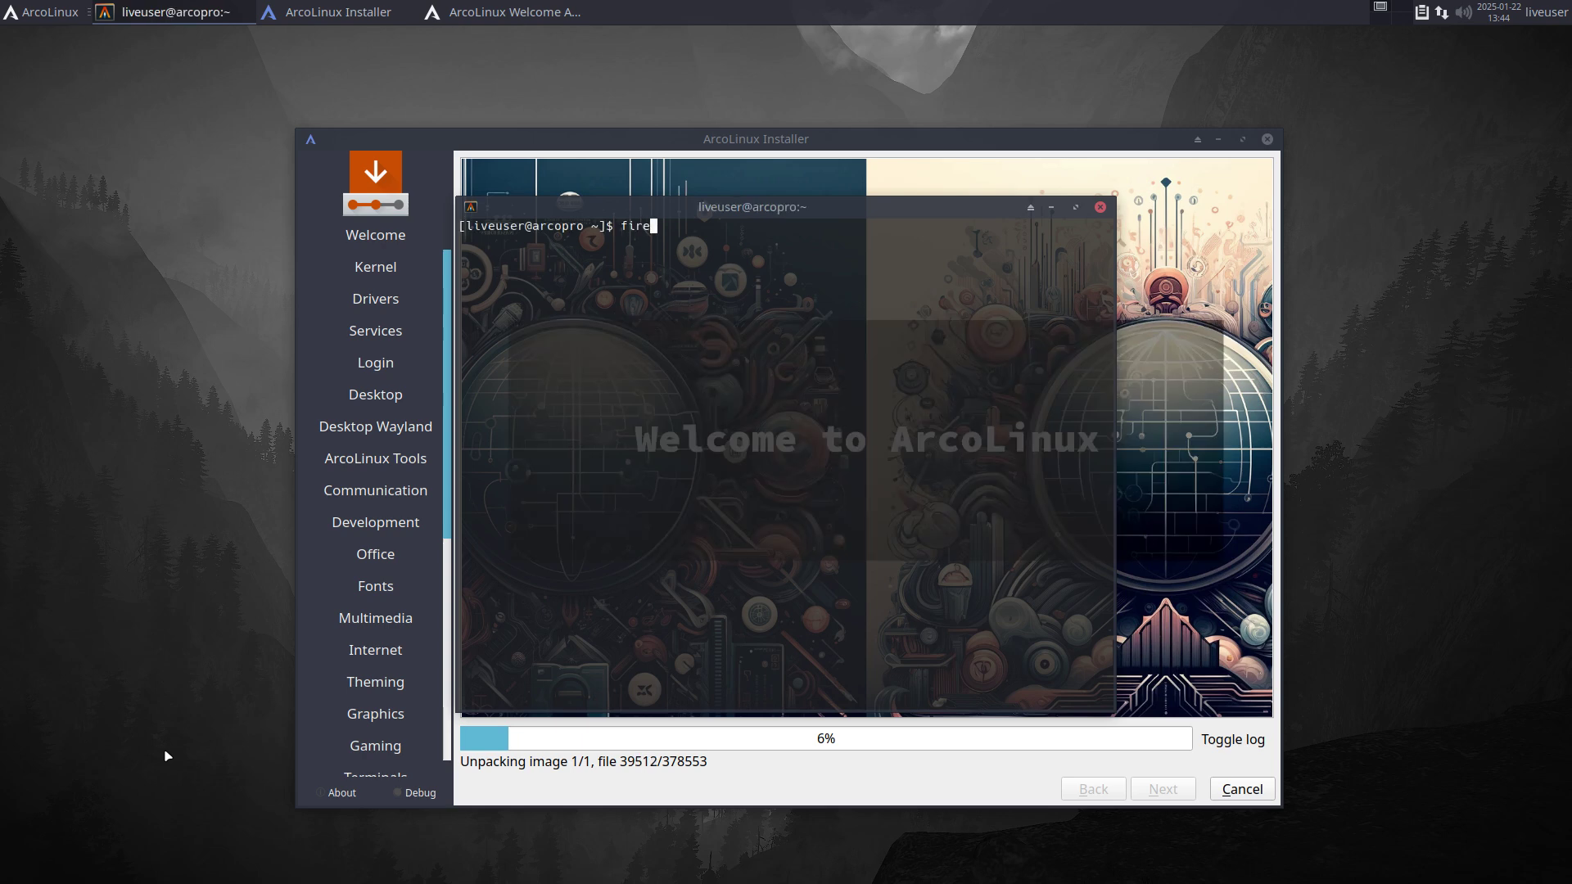
type("fox")
key("Return")
type("sudo p")
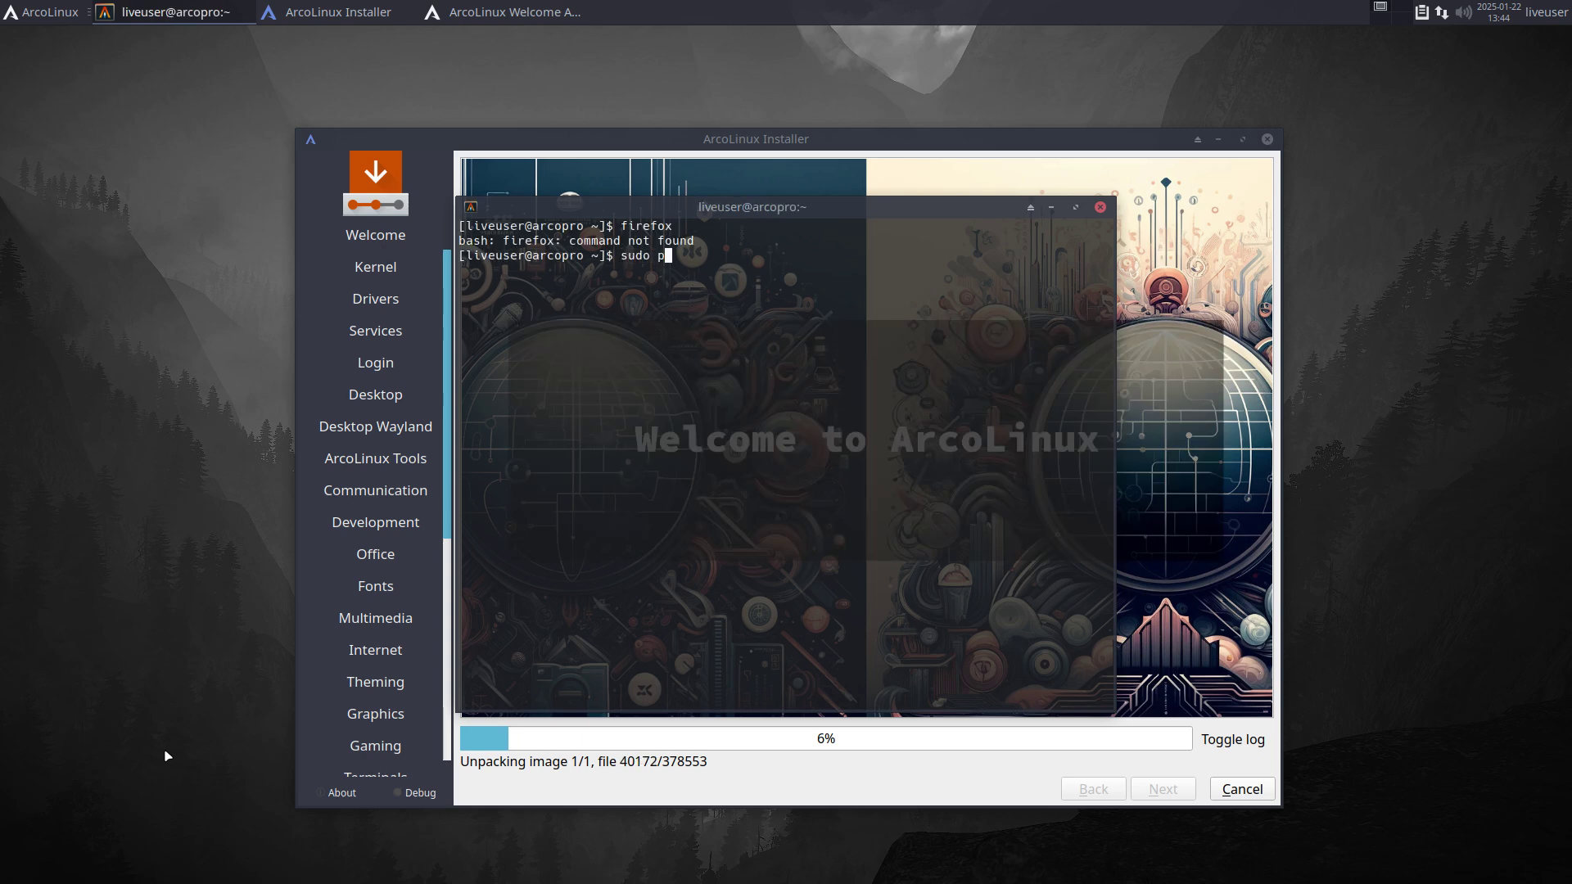
type("acman -S")
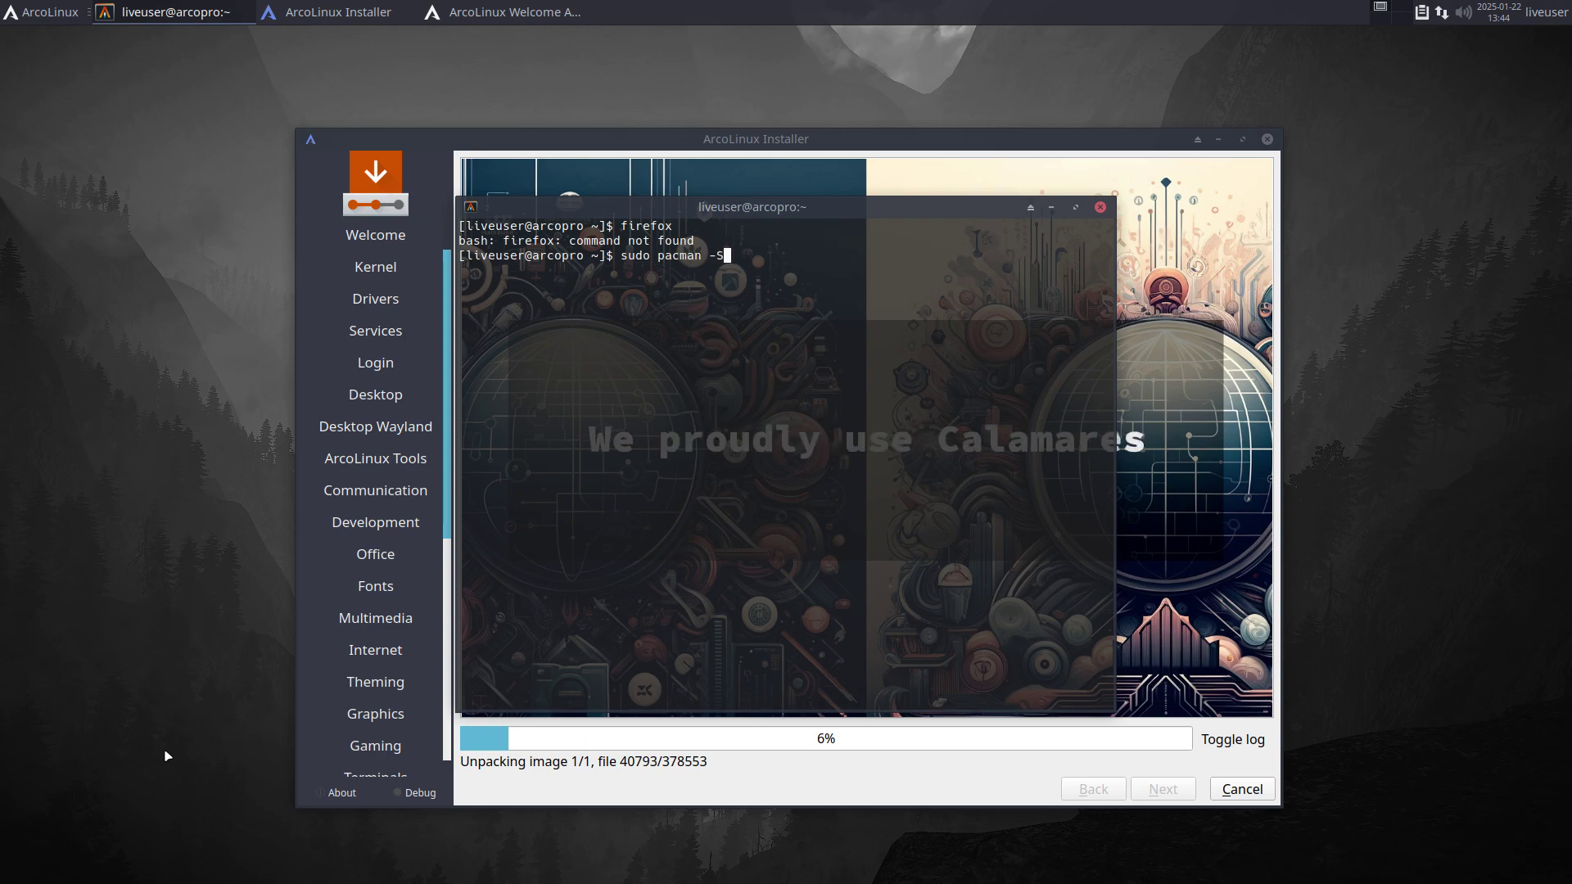
type("y firefox")
key("Return")
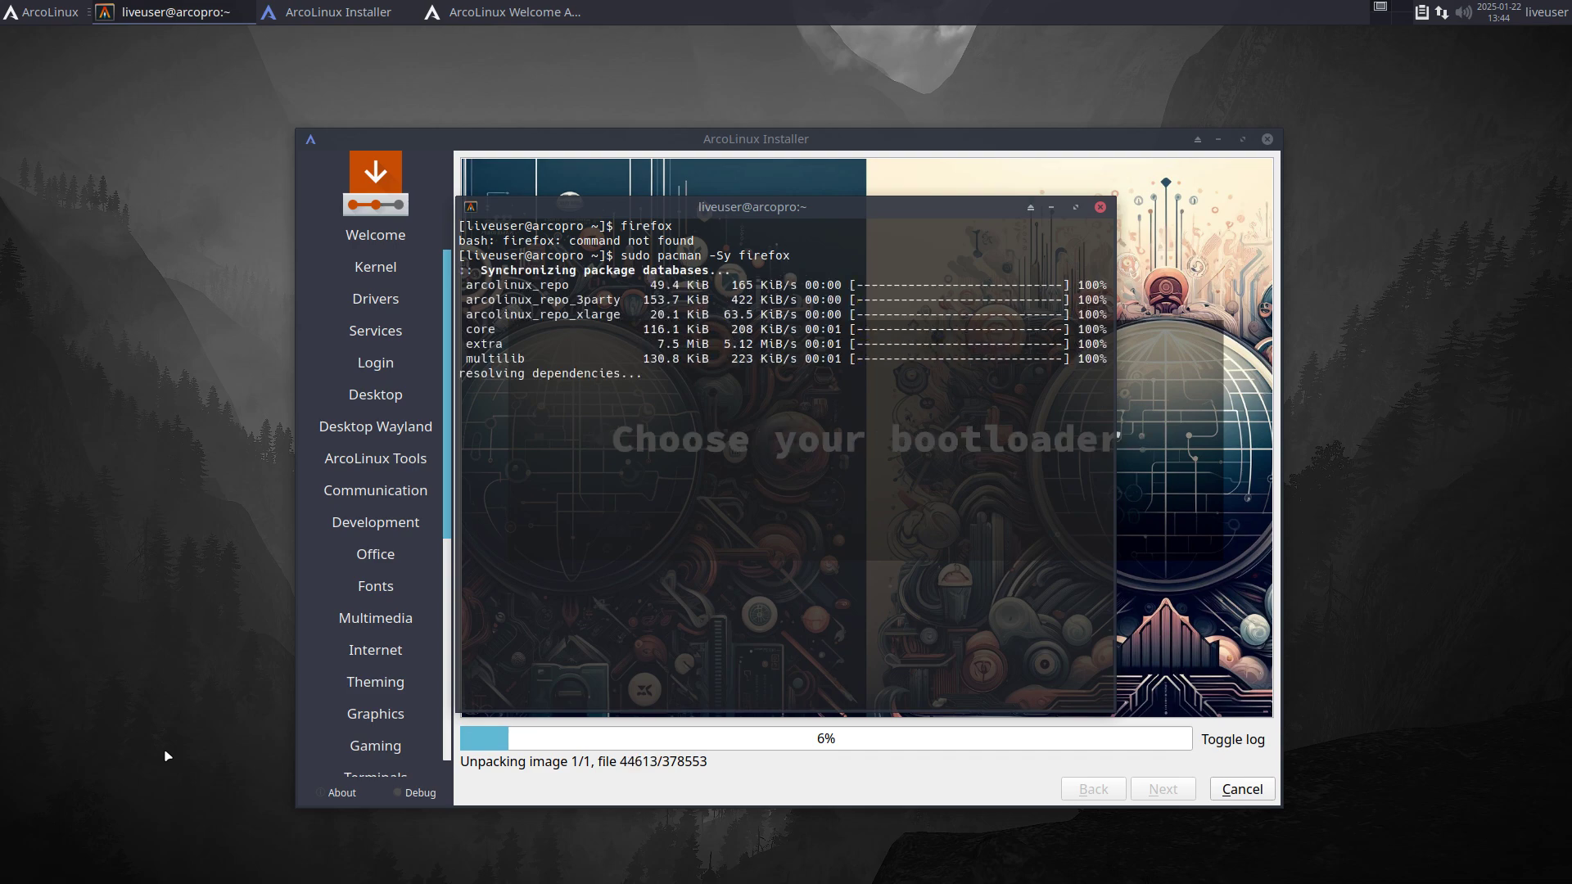
key("Return")
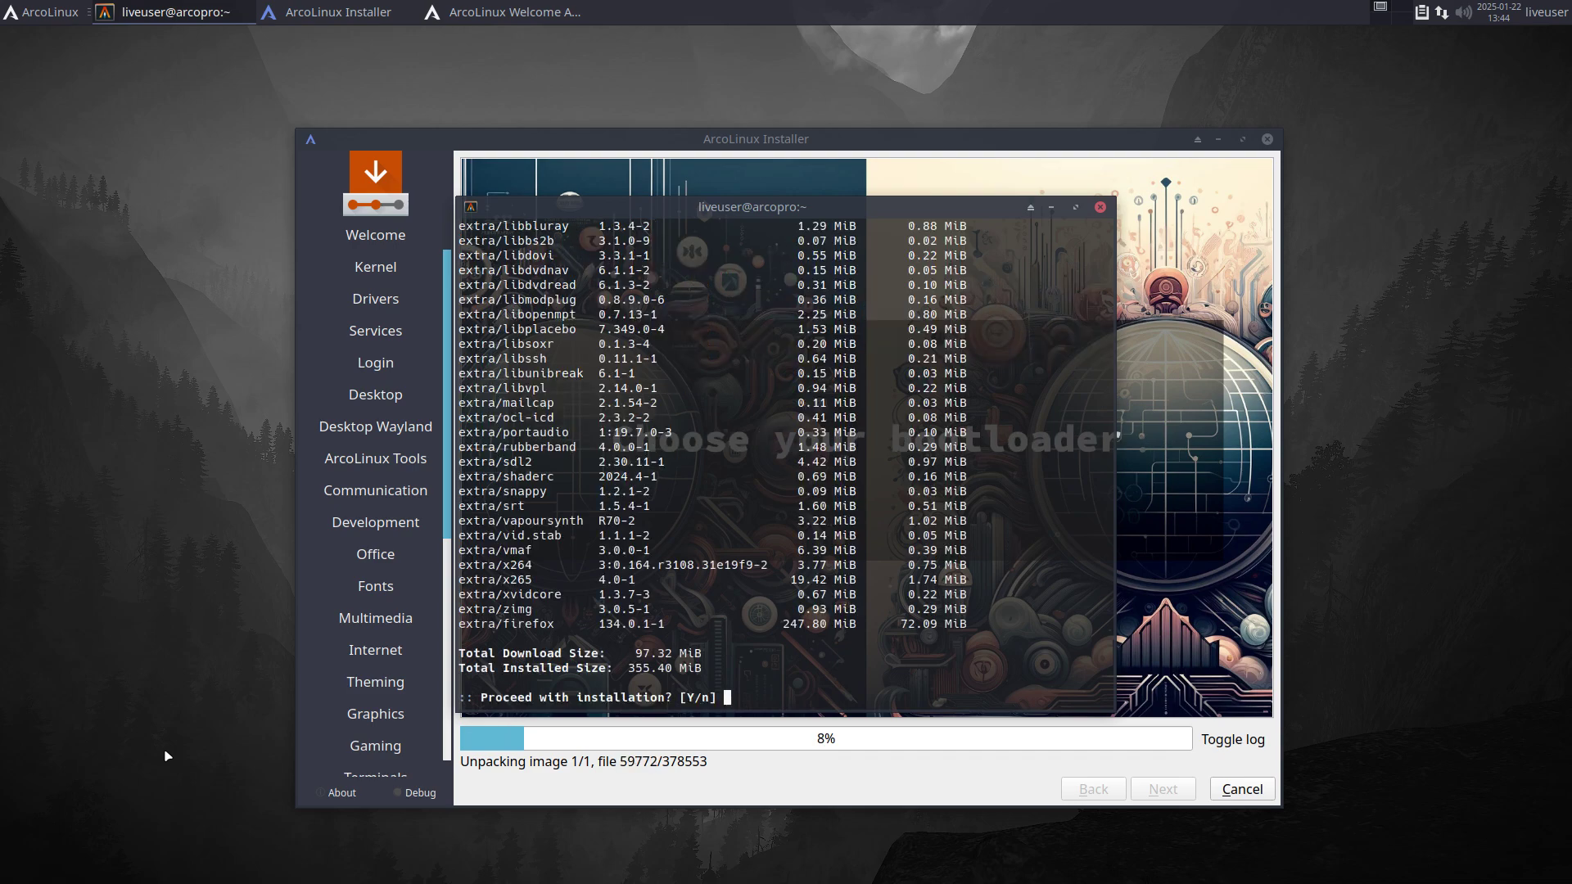
key("Return")
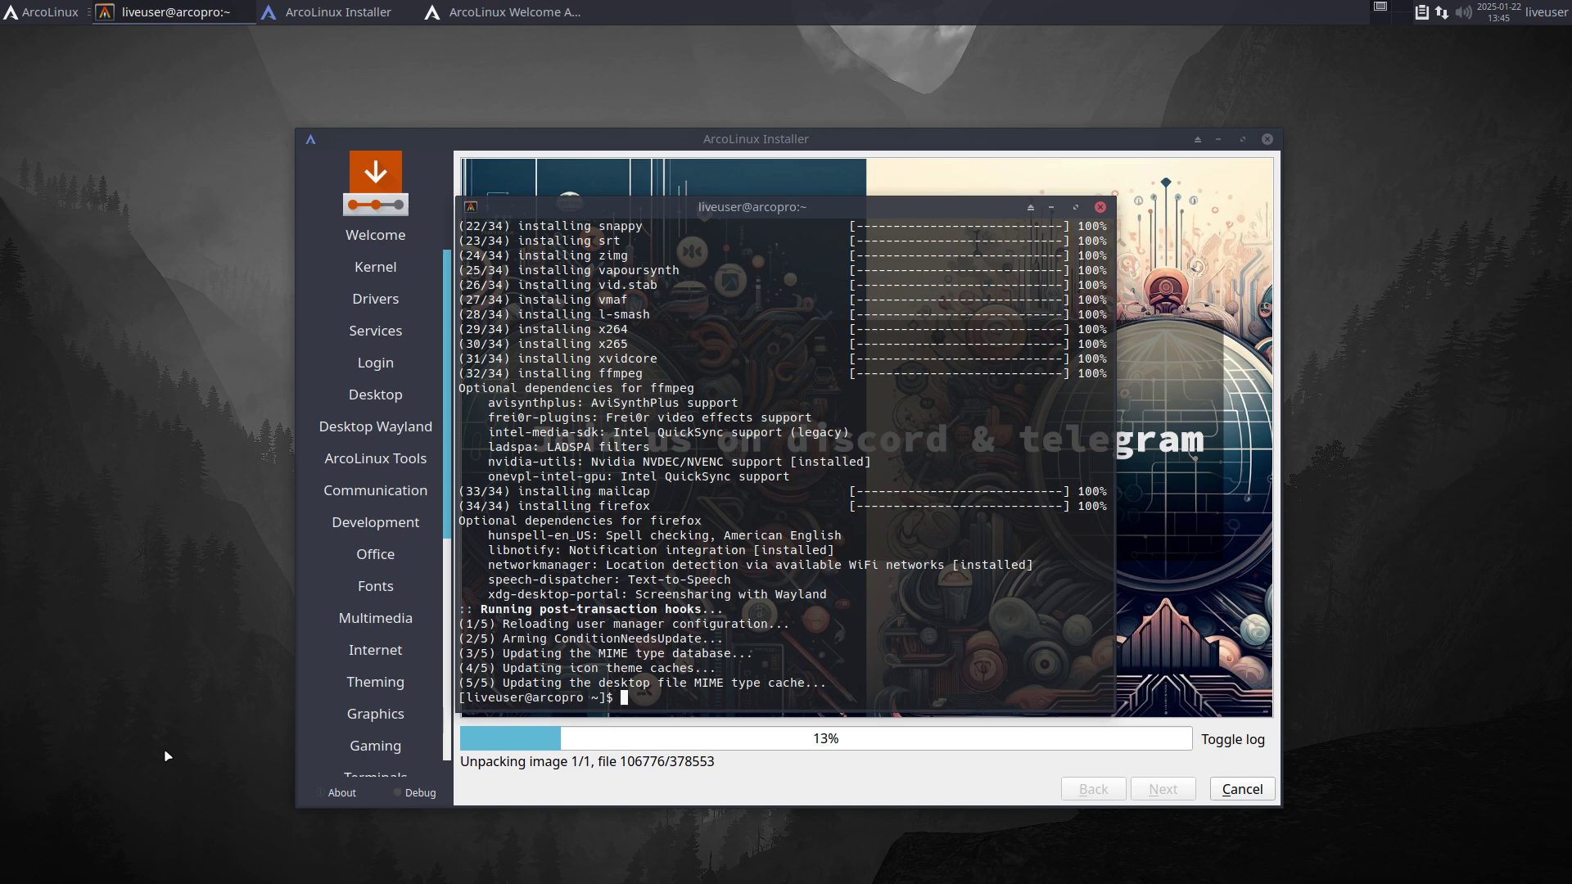
Step: Launch Firefox from the application menu's Internet category
left_click(43, 12)
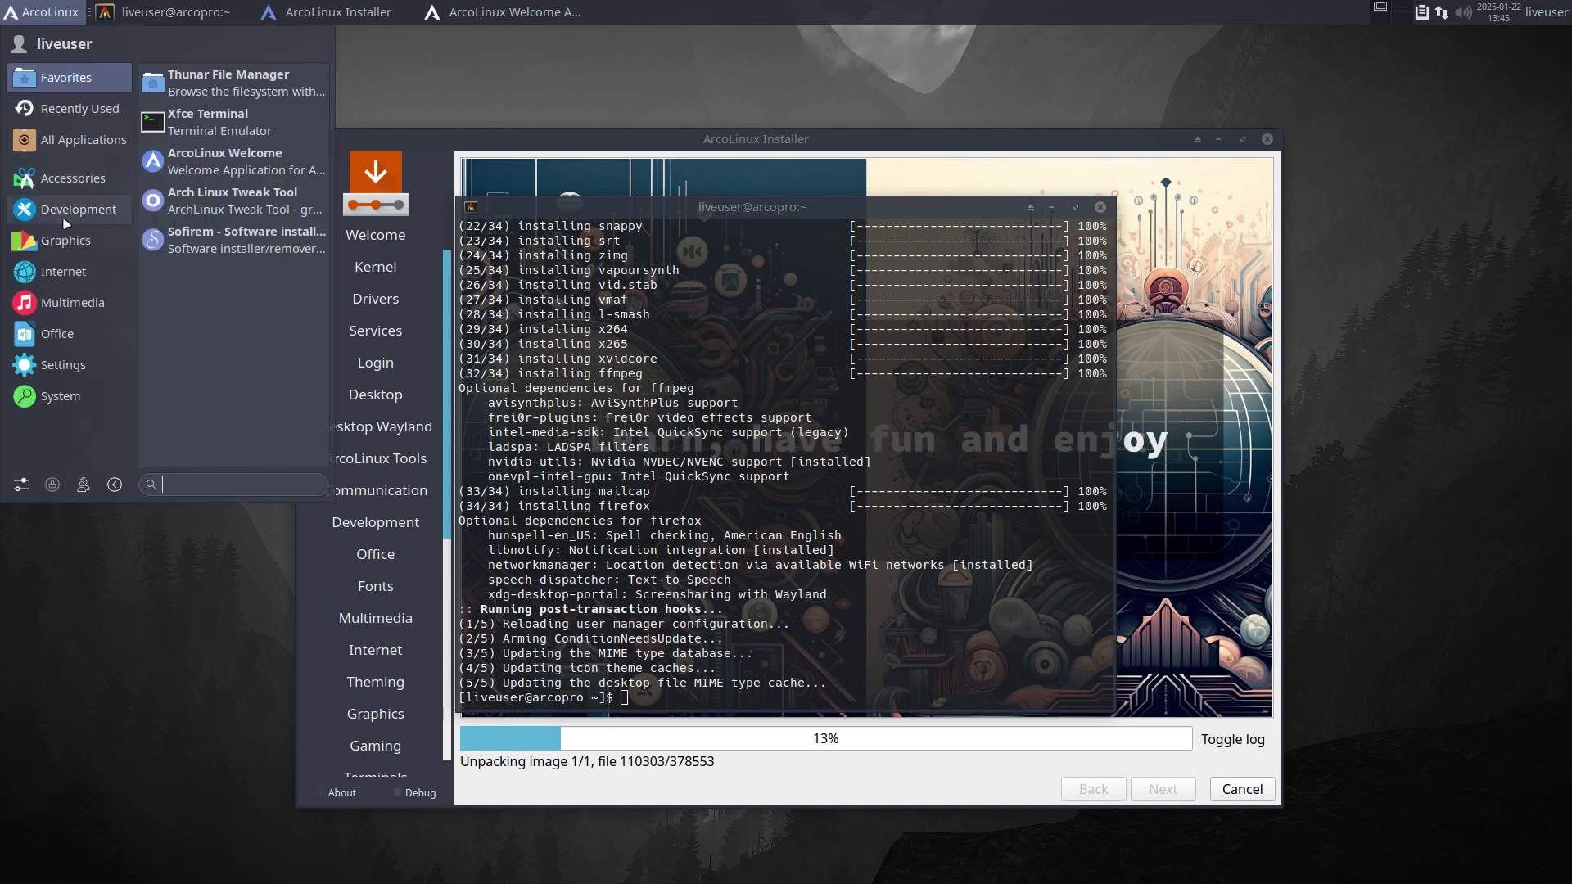
mouse_move(68, 274)
left_click(252, 170)
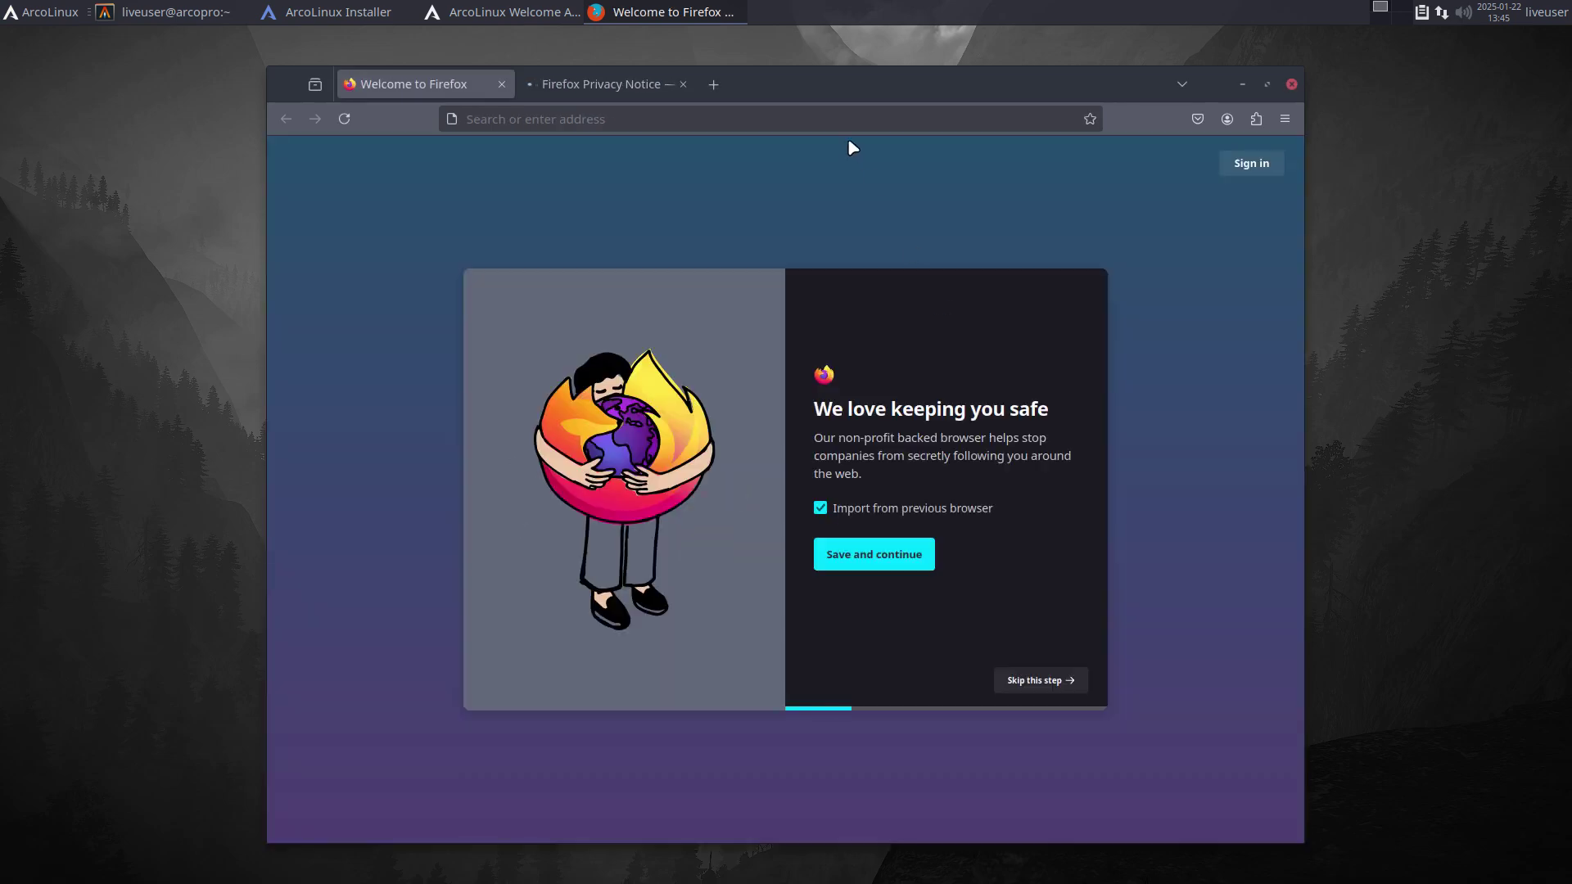
left_click_drag(826, 85, 844, 75)
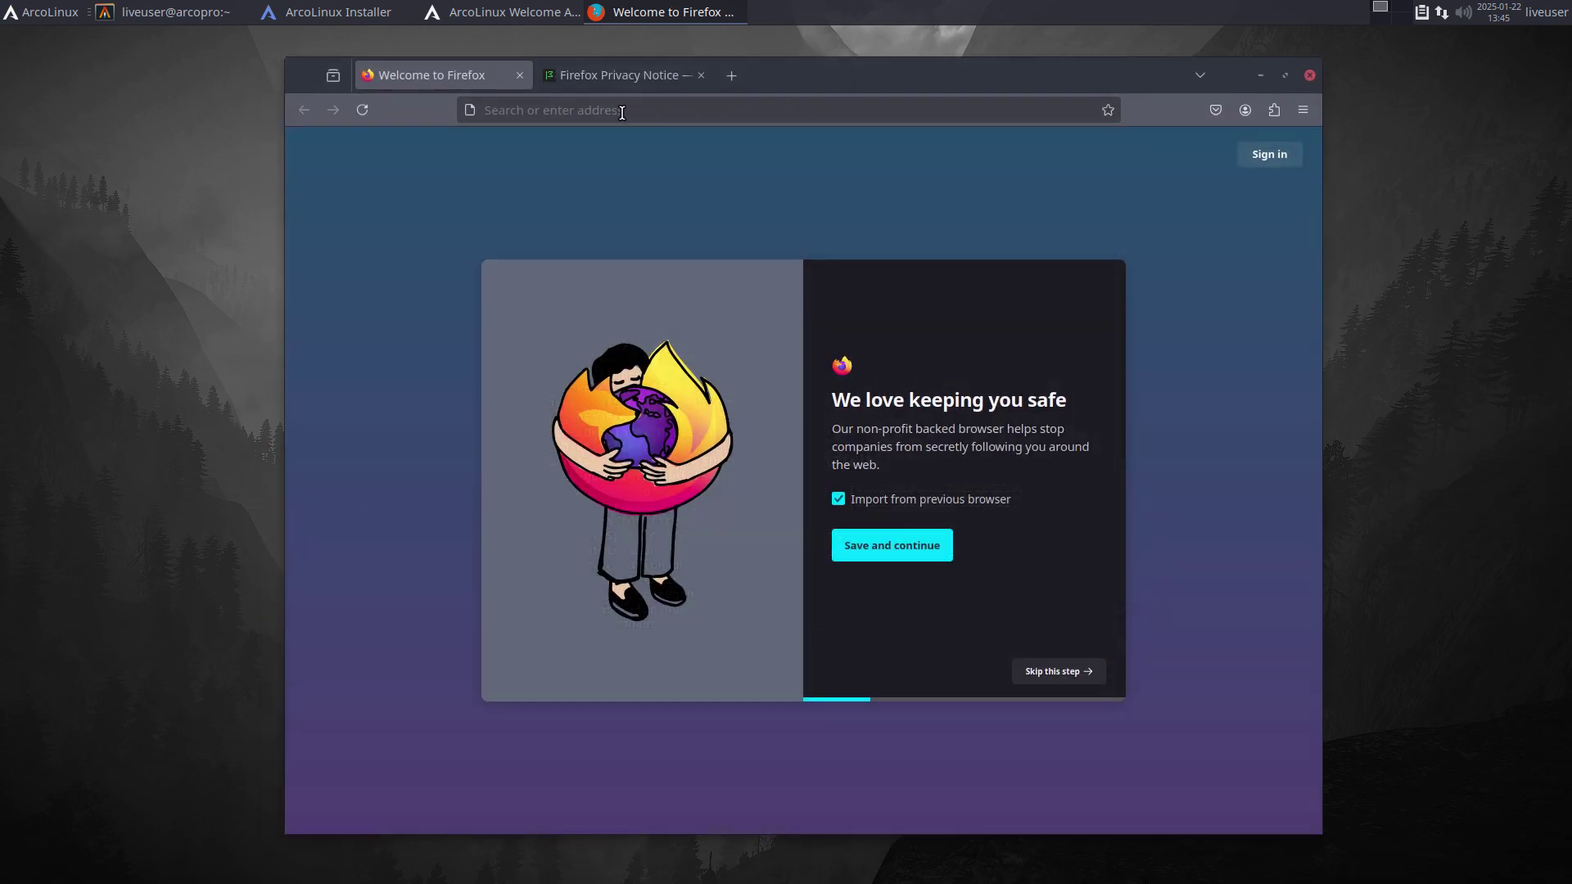
Step: Go to the developer's GitHub profile and open the arcolinux-nemesis repository
left_click(622, 112)
type("github.com")
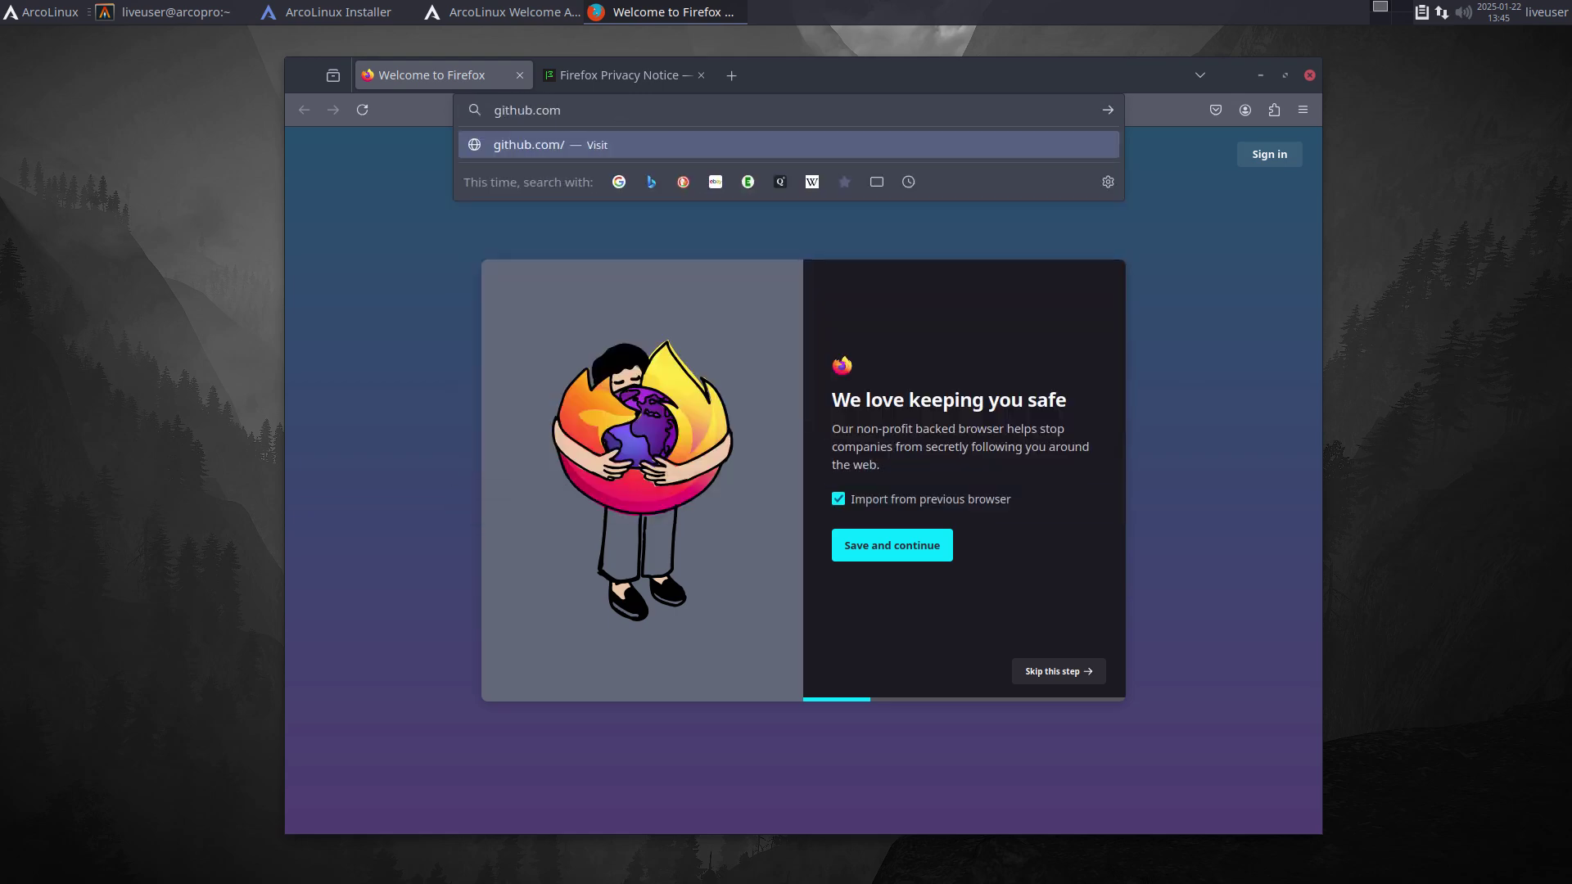
type("/erikdubois")
key("Return")
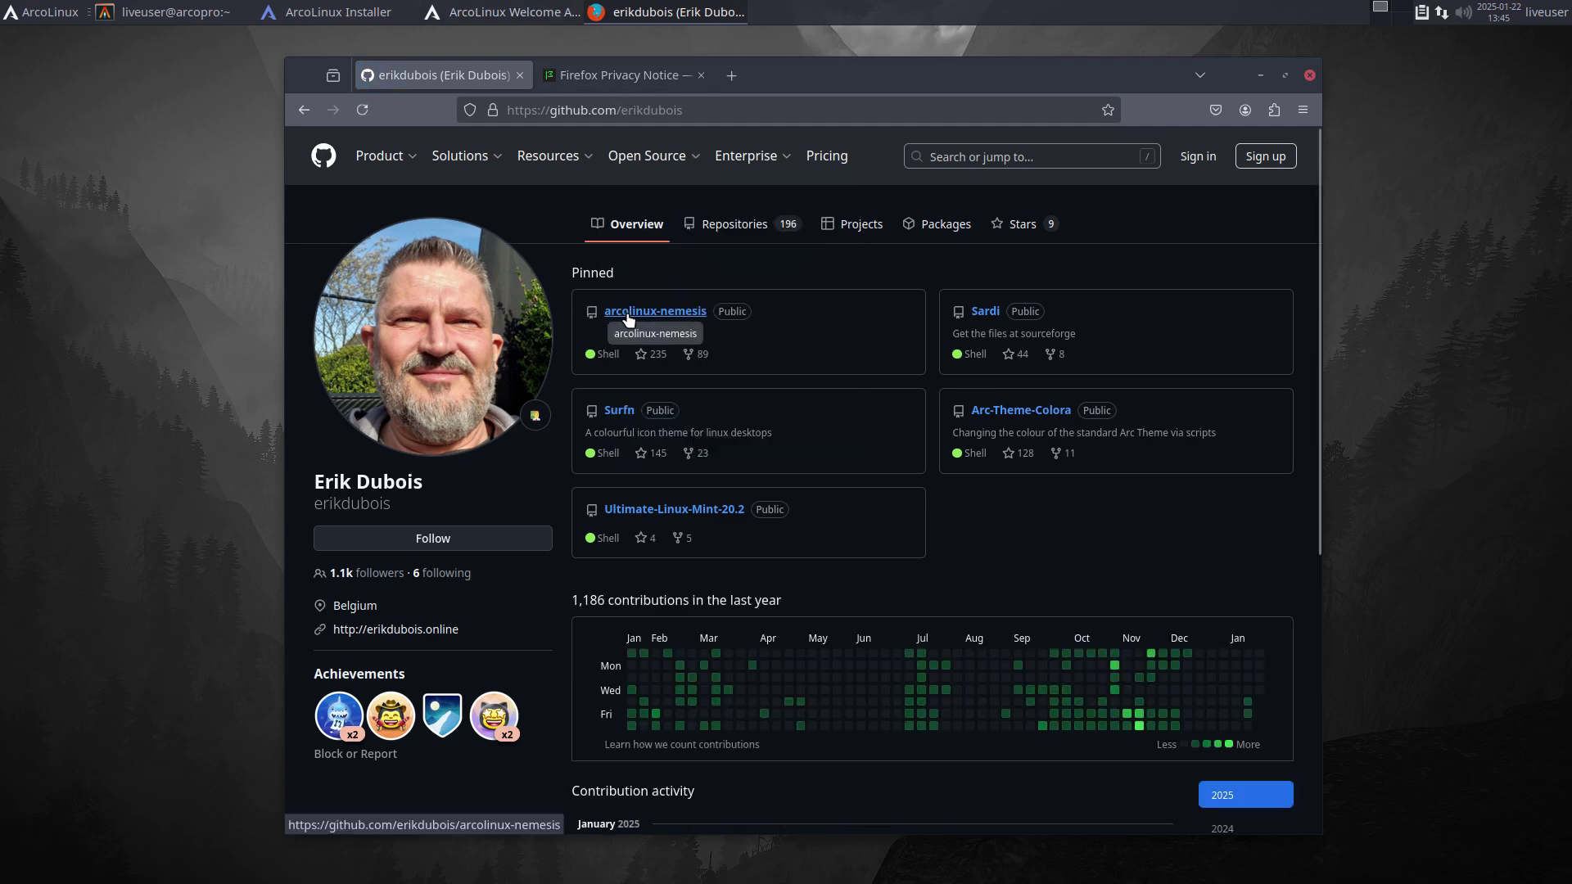
left_click(628, 319)
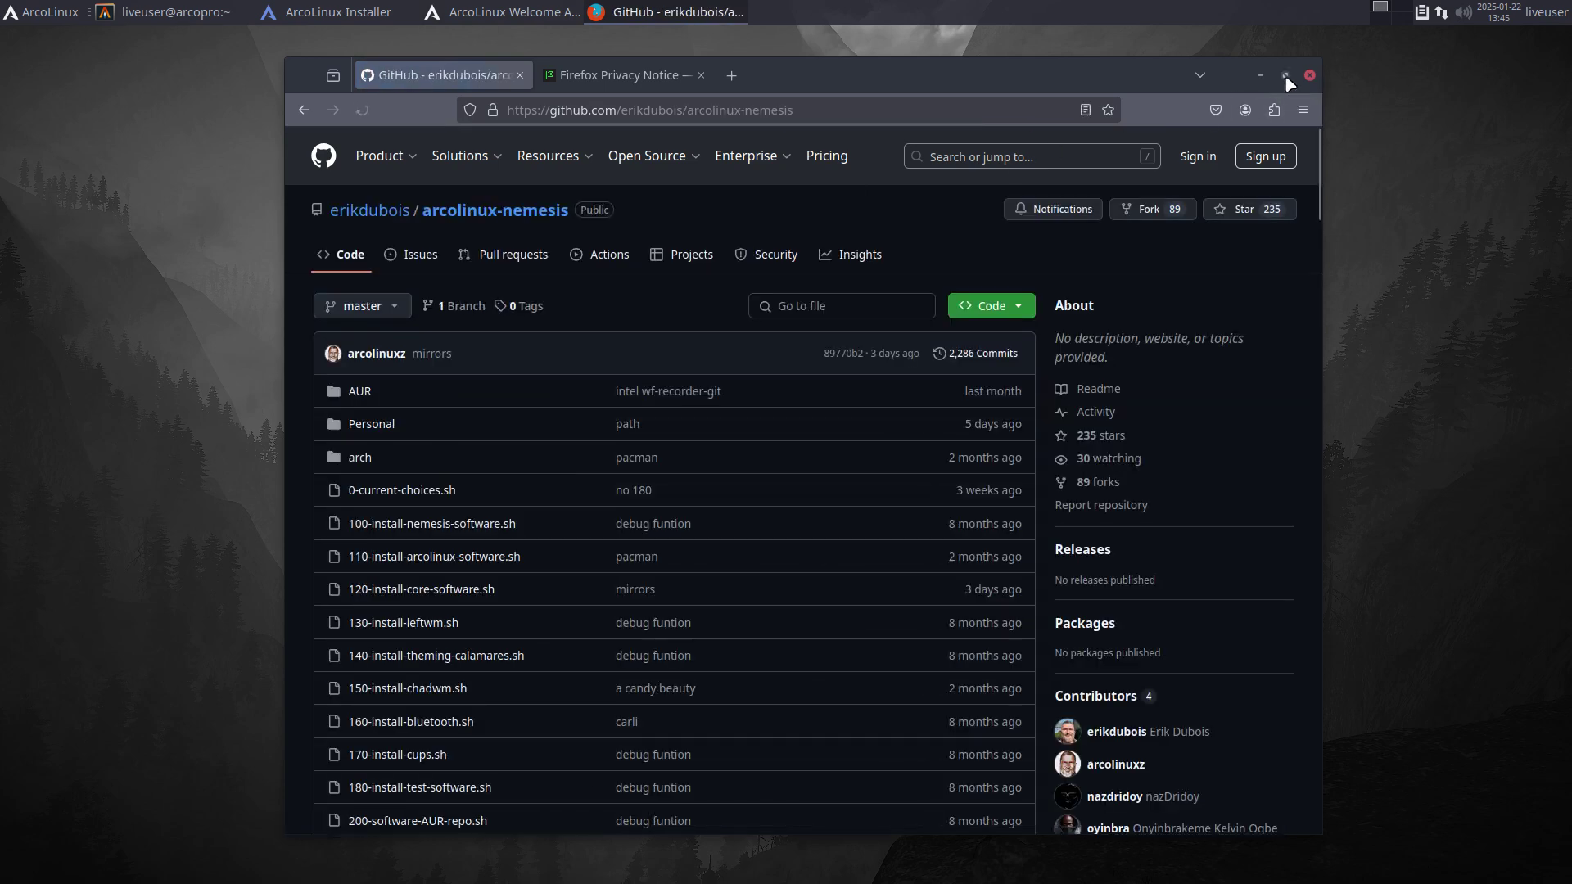
Step: Maximize the browser and open 0-current-choices.sh, zoomed to 150%
left_click(1285, 75)
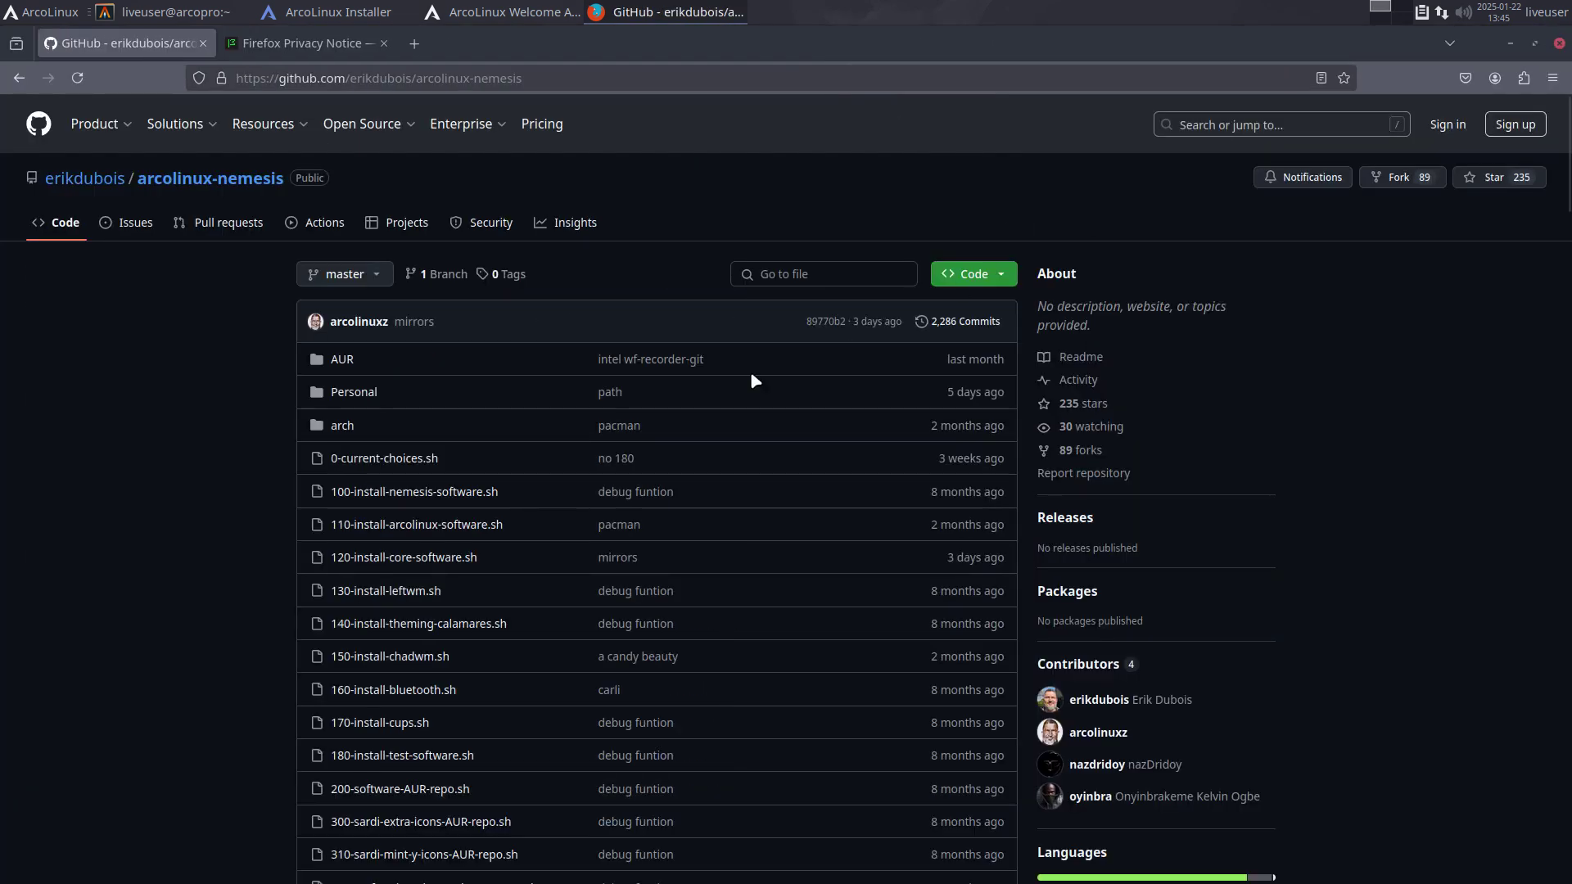
left_click(382, 461)
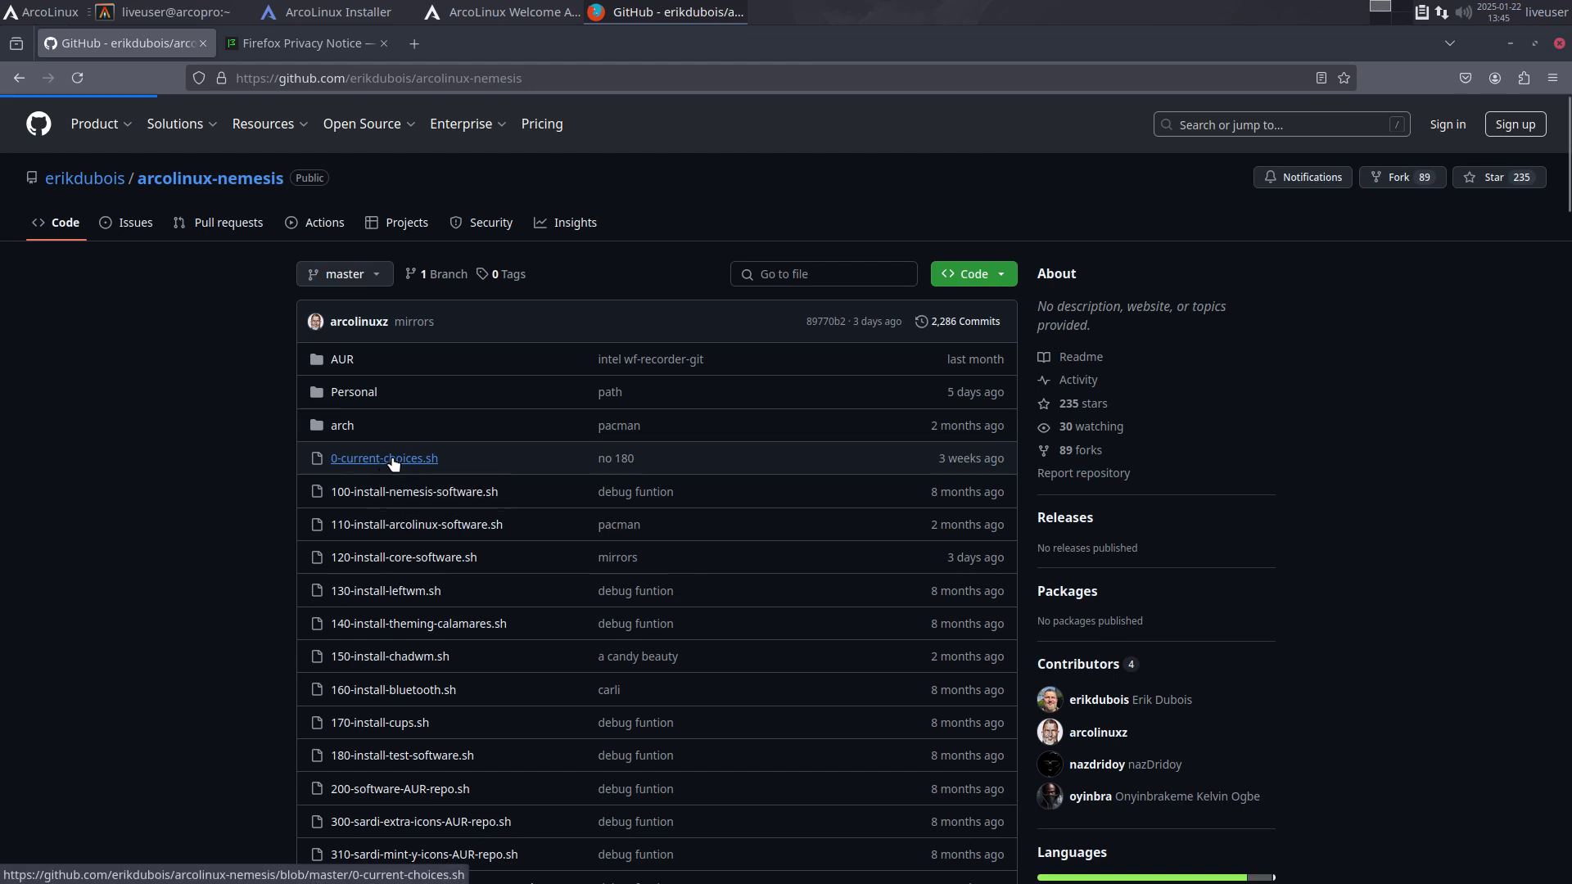
key("ctrl+plus")
key("ctrl+plus")
key("ctrl+plus")
key("ctrl+plus")
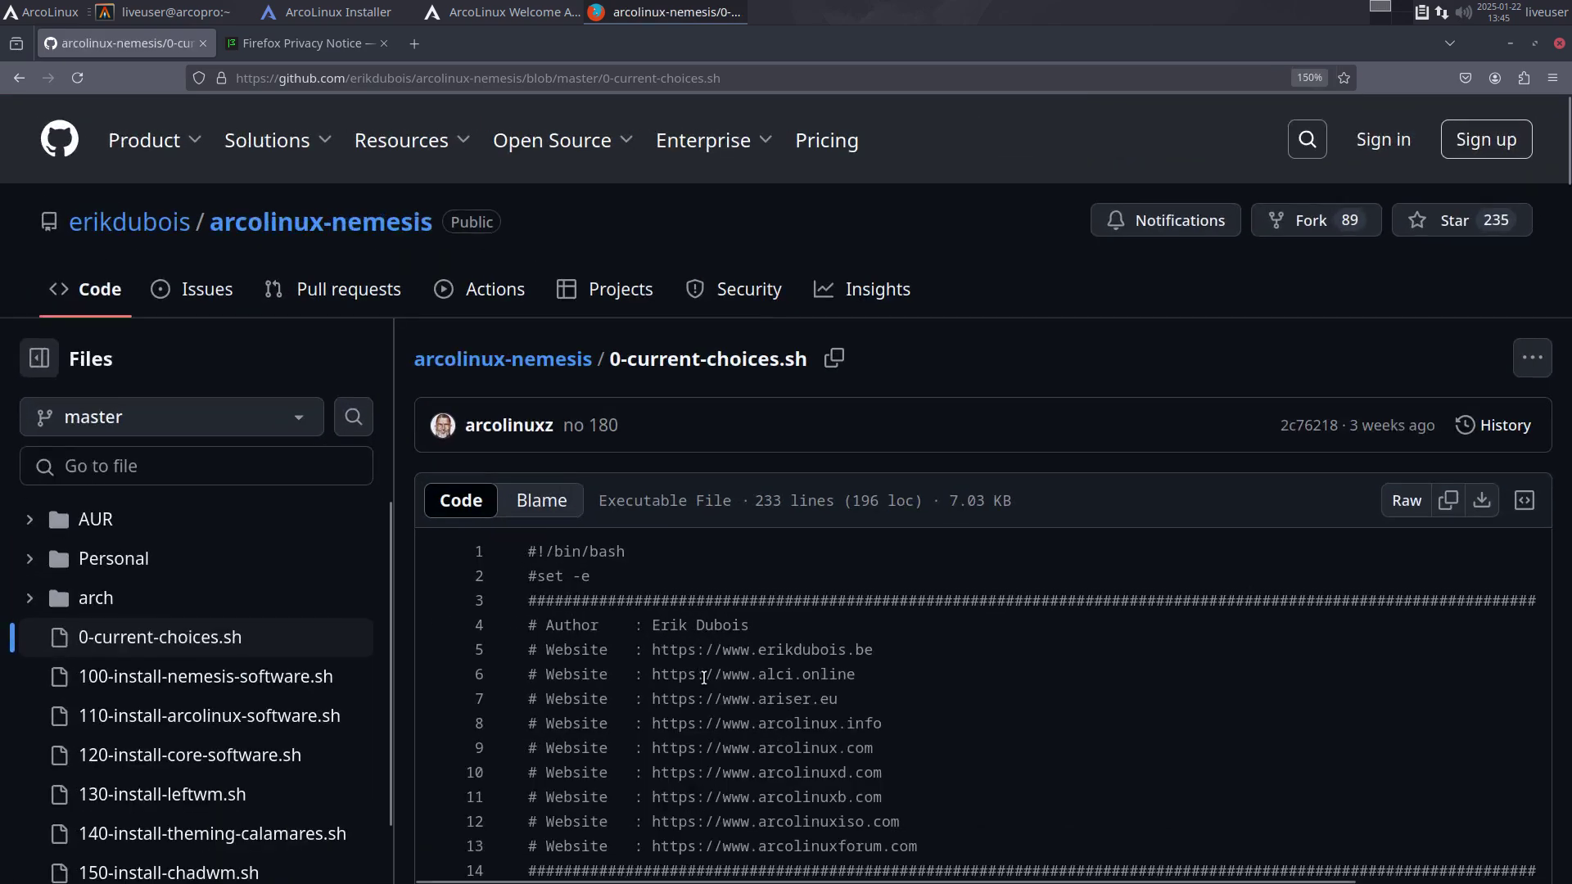
Step: Scroll to the GhostBSD (line 68) and LMDE 6 (line 72) checks, then open the Personal folder
scroll(830, 741, "down", 10)
scroll(897, 712, "down", 3)
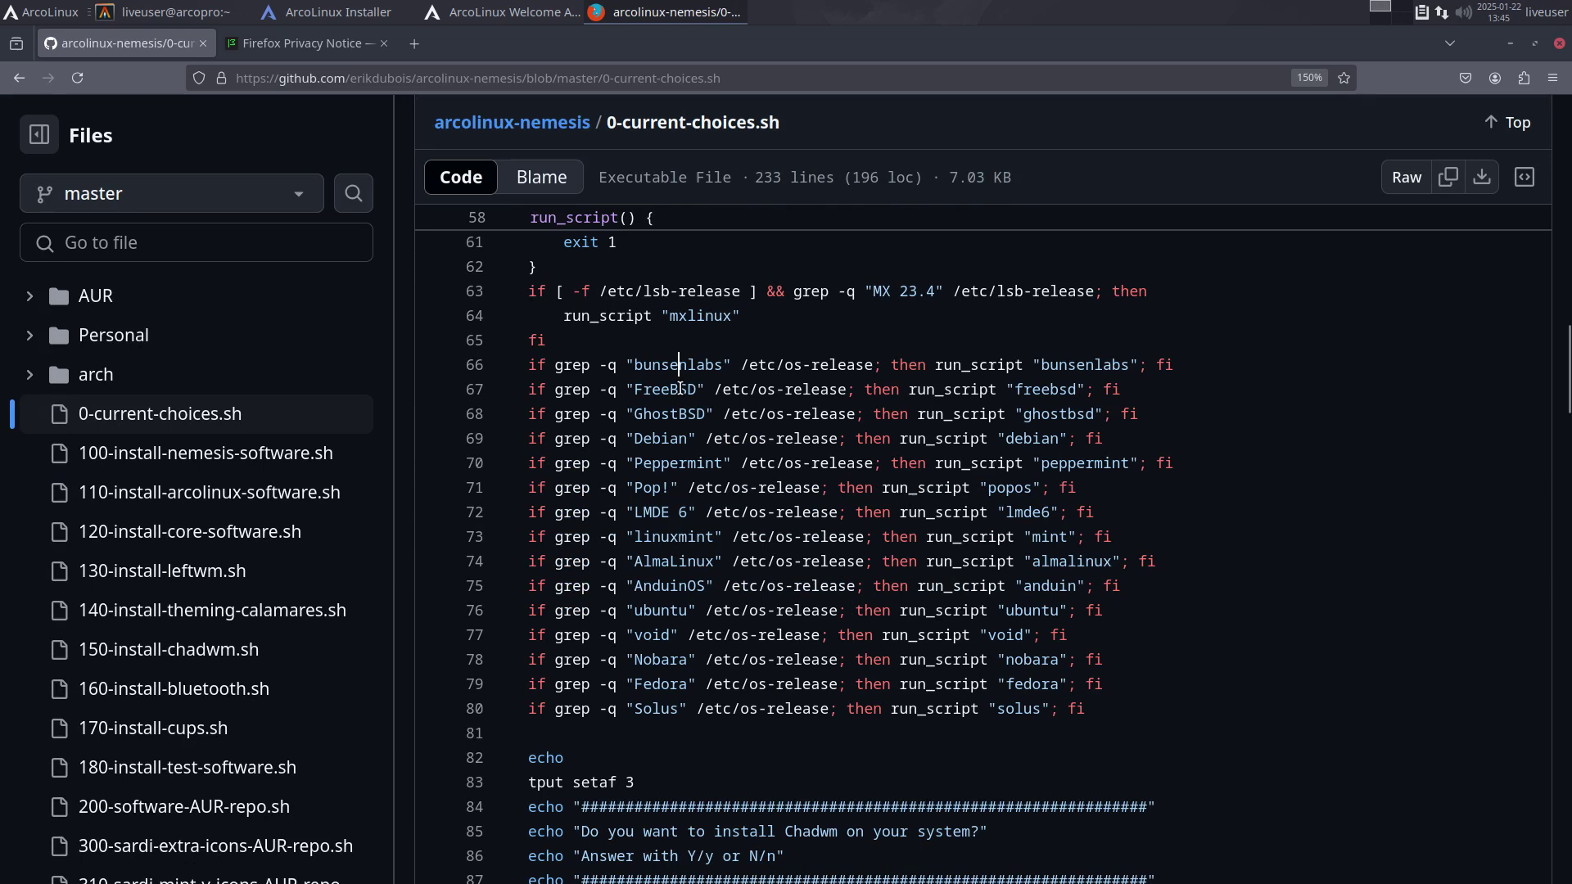
left_click(678, 411)
left_click(653, 511)
left_click(91, 338)
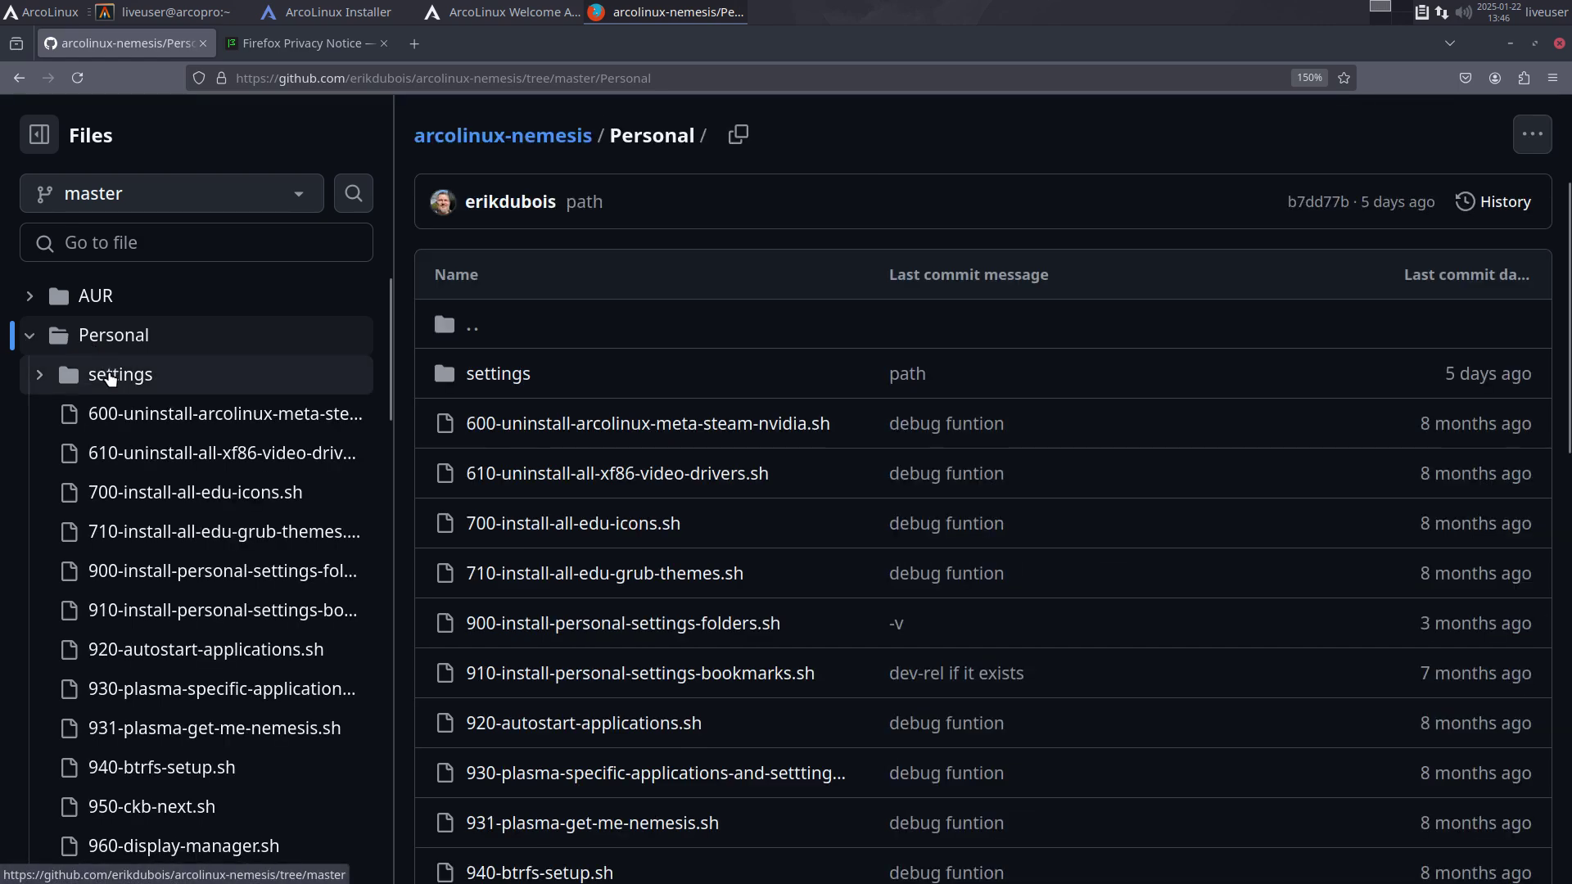
Step: Collapse the settings folder under Personal and open the 970-manjaro.sh script
left_click(110, 376)
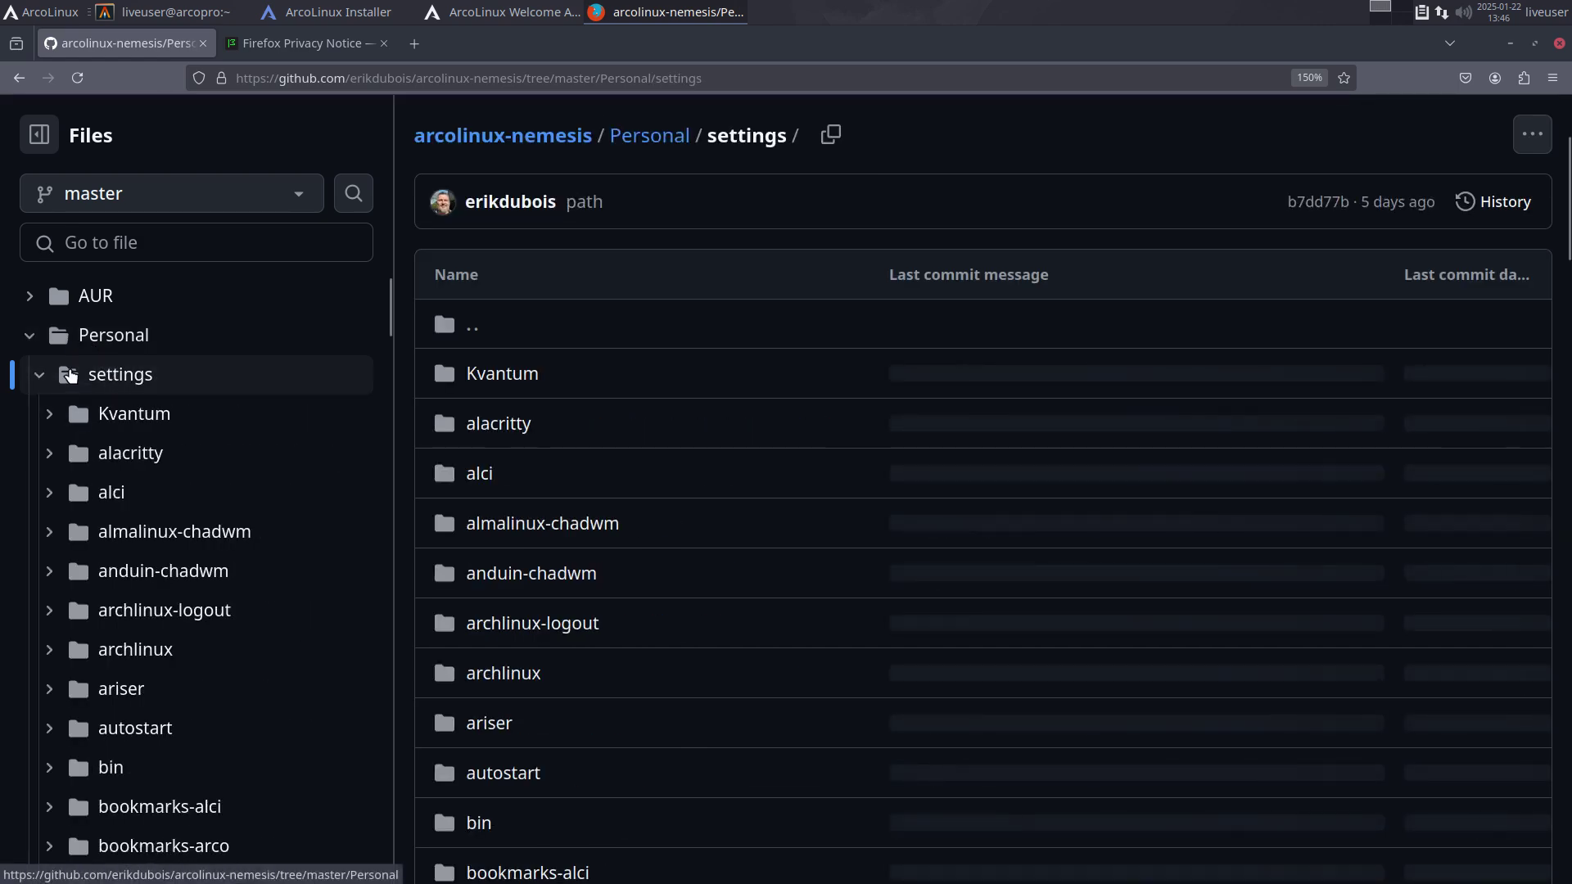
left_click(39, 374)
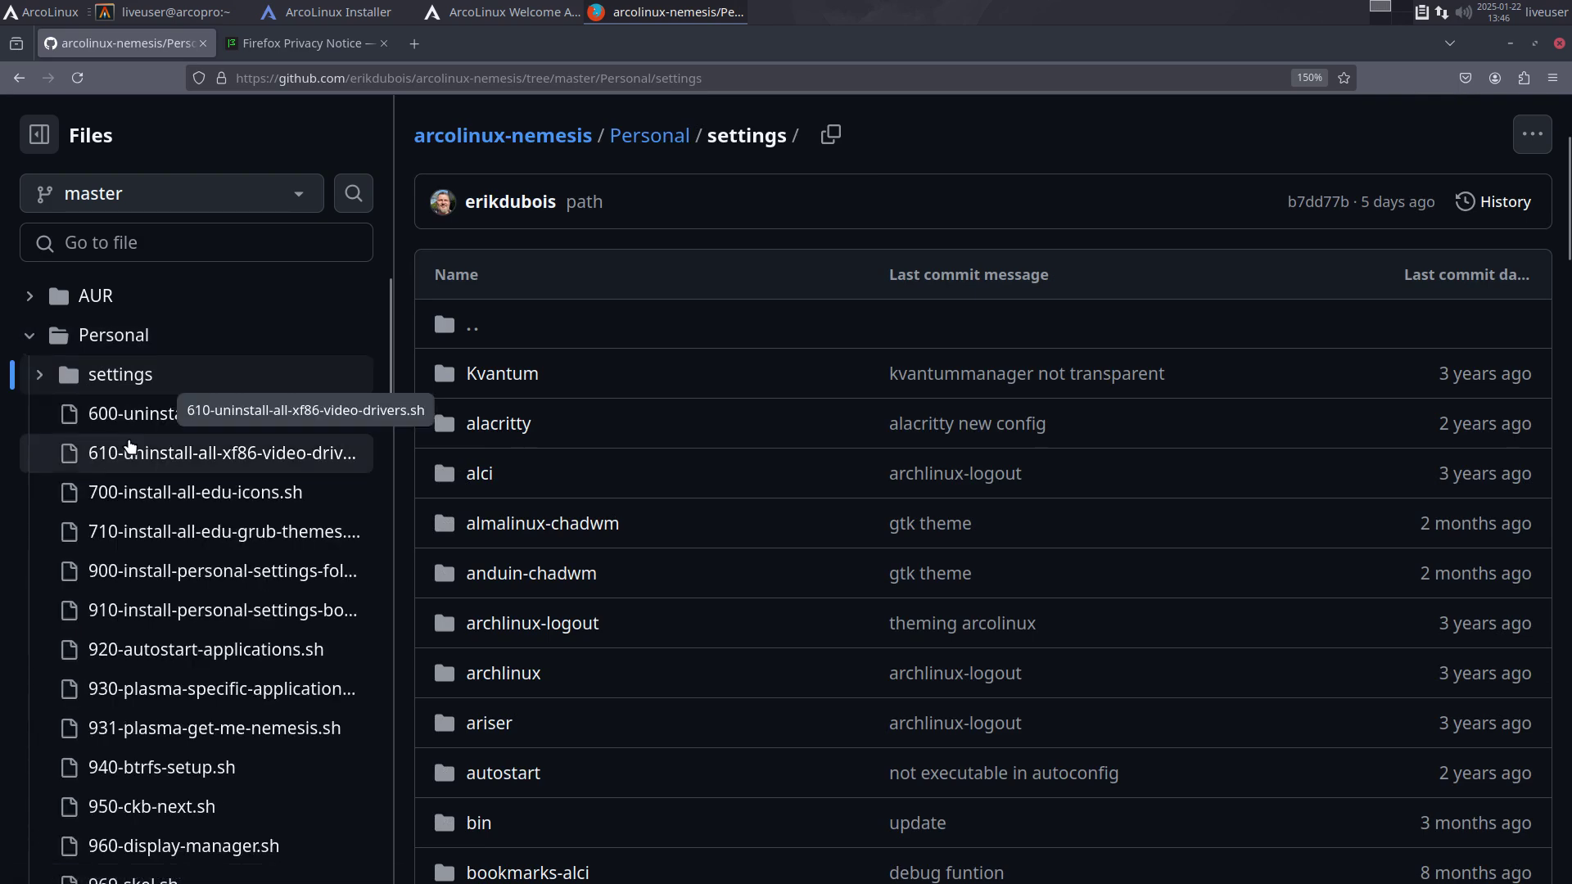
scroll(514, 611, "down", 20)
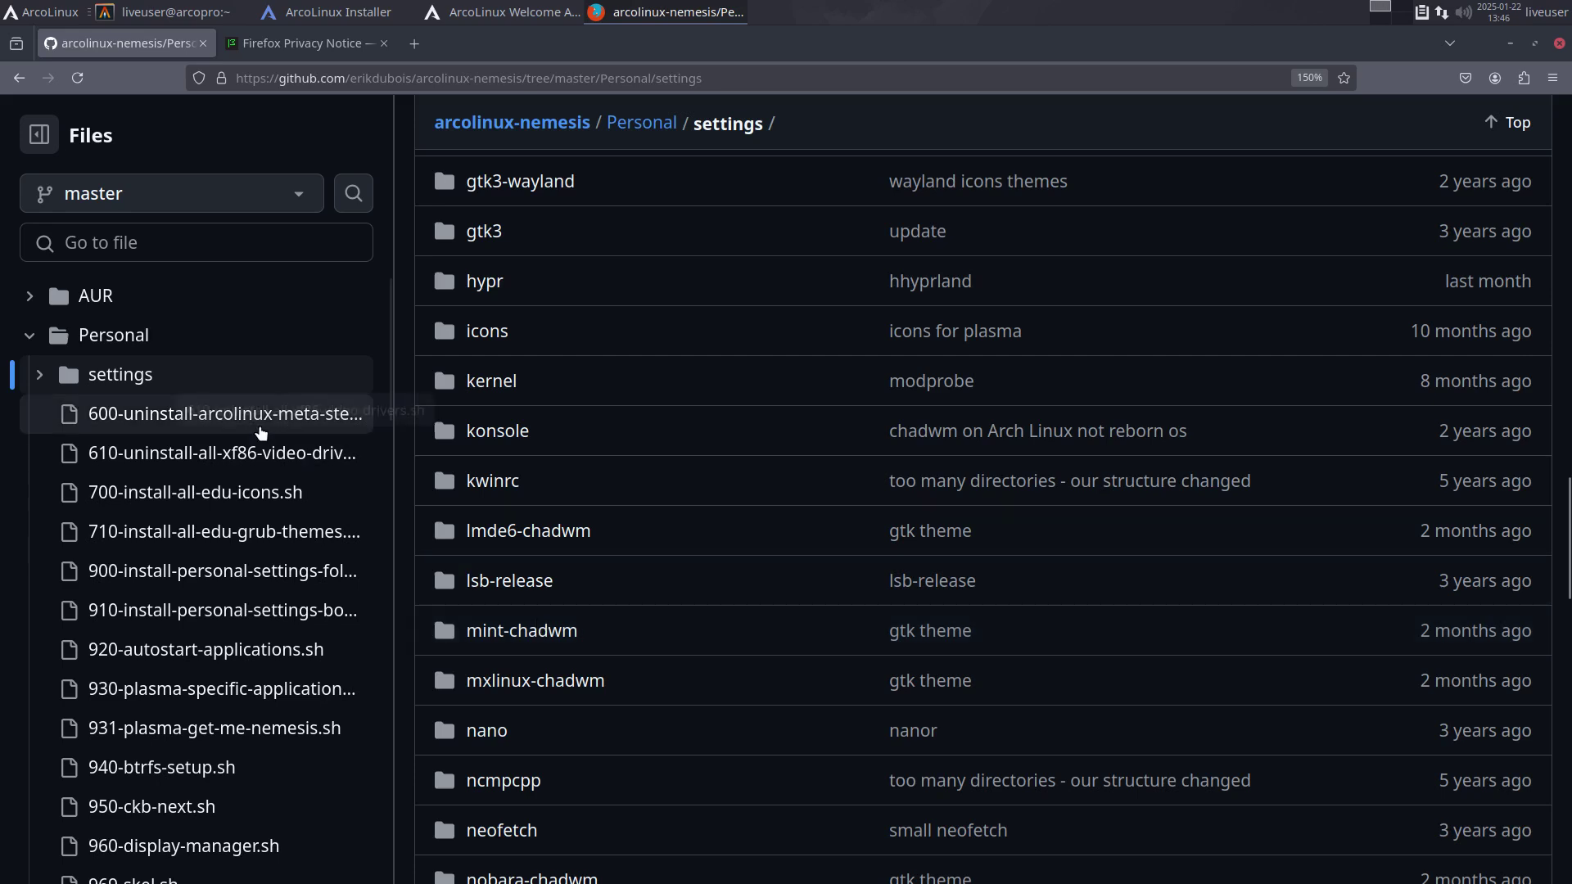
scroll(139, 425, "down", 6)
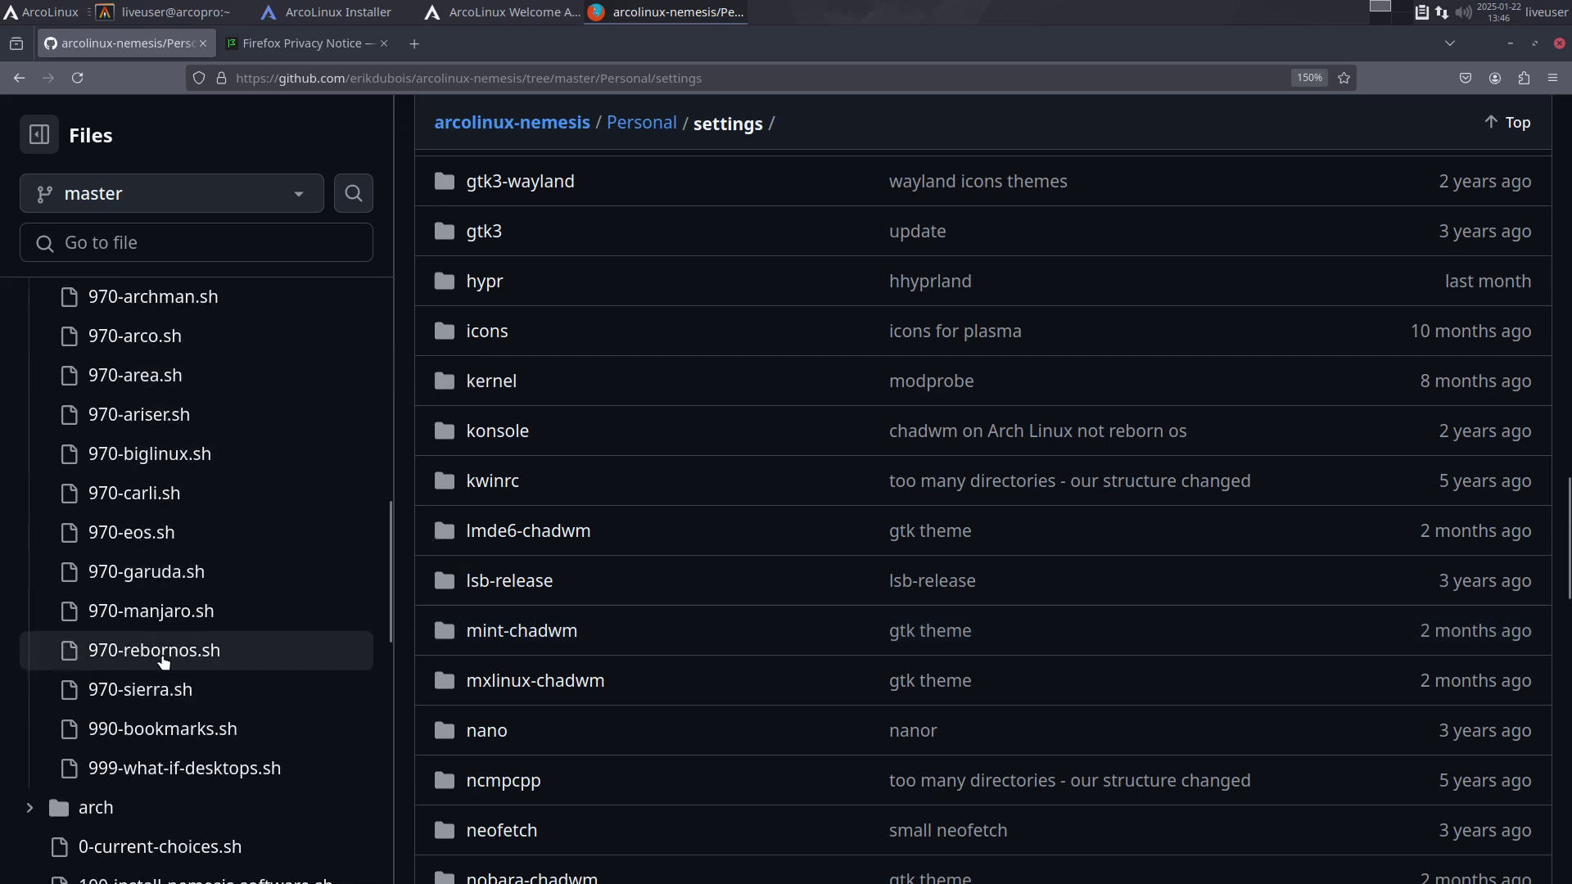
left_click(153, 625)
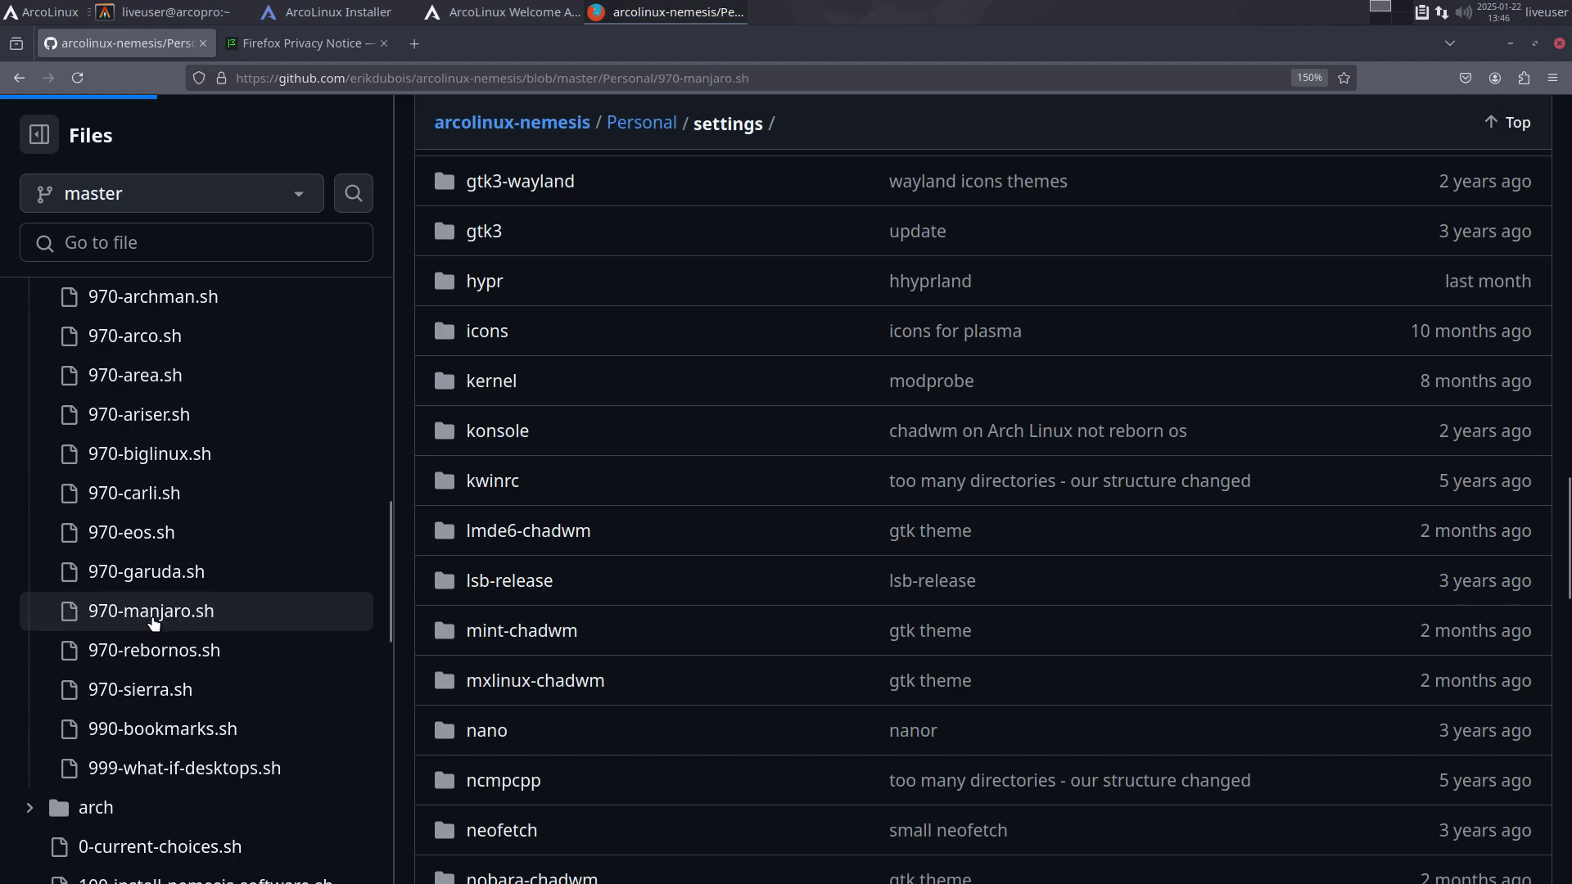
Step: Scroll to the Manjaro os-release grep check on line 60 and highlight parts of lines 60–66
scroll(977, 565, "down", 5)
scroll(977, 565, "down", 6)
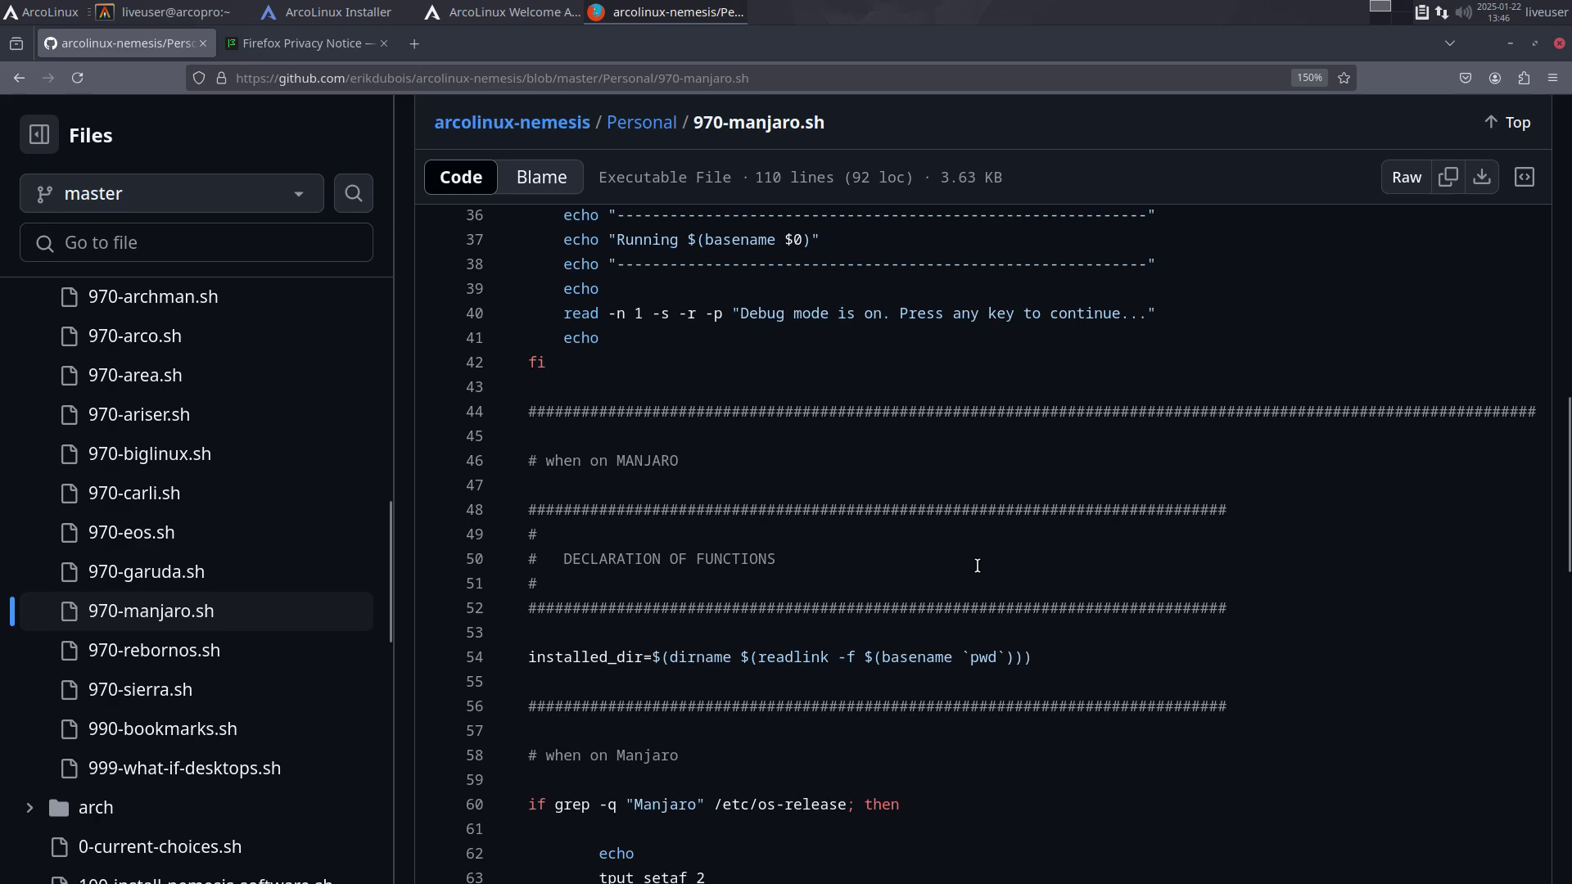
scroll(977, 565, "down", 2)
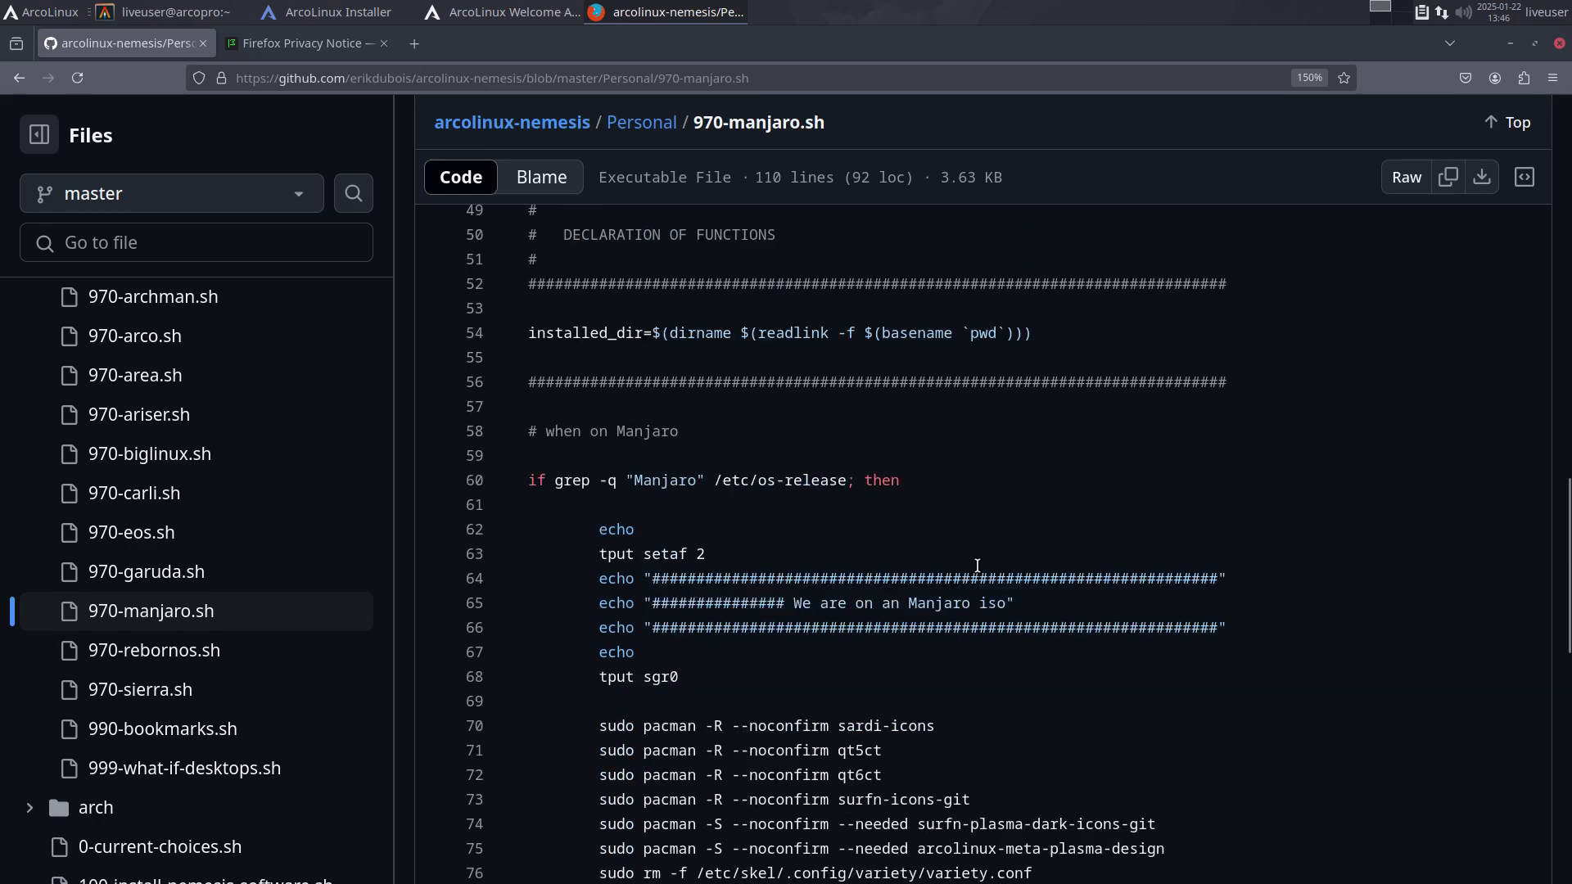
double_click(565, 480)
double_click(643, 479)
left_click(794, 488)
left_click_drag(773, 622, 994, 627)
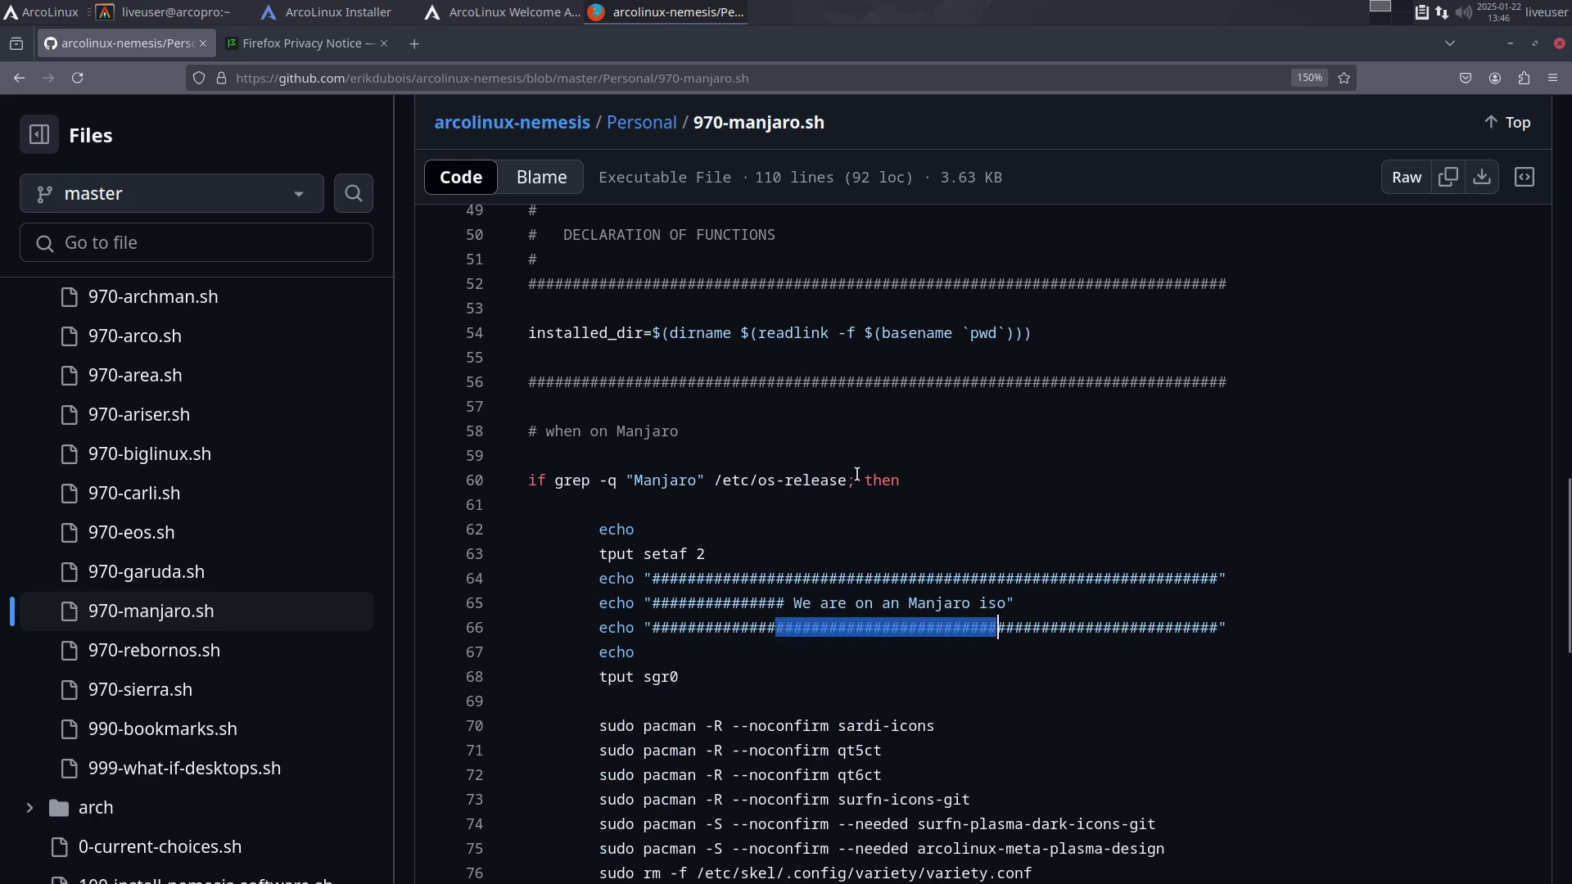
left_click(1010, 610)
Step: Scroll through the rest of the 970-manjaro.sh code and back up
scroll(1009, 610, "down", 5)
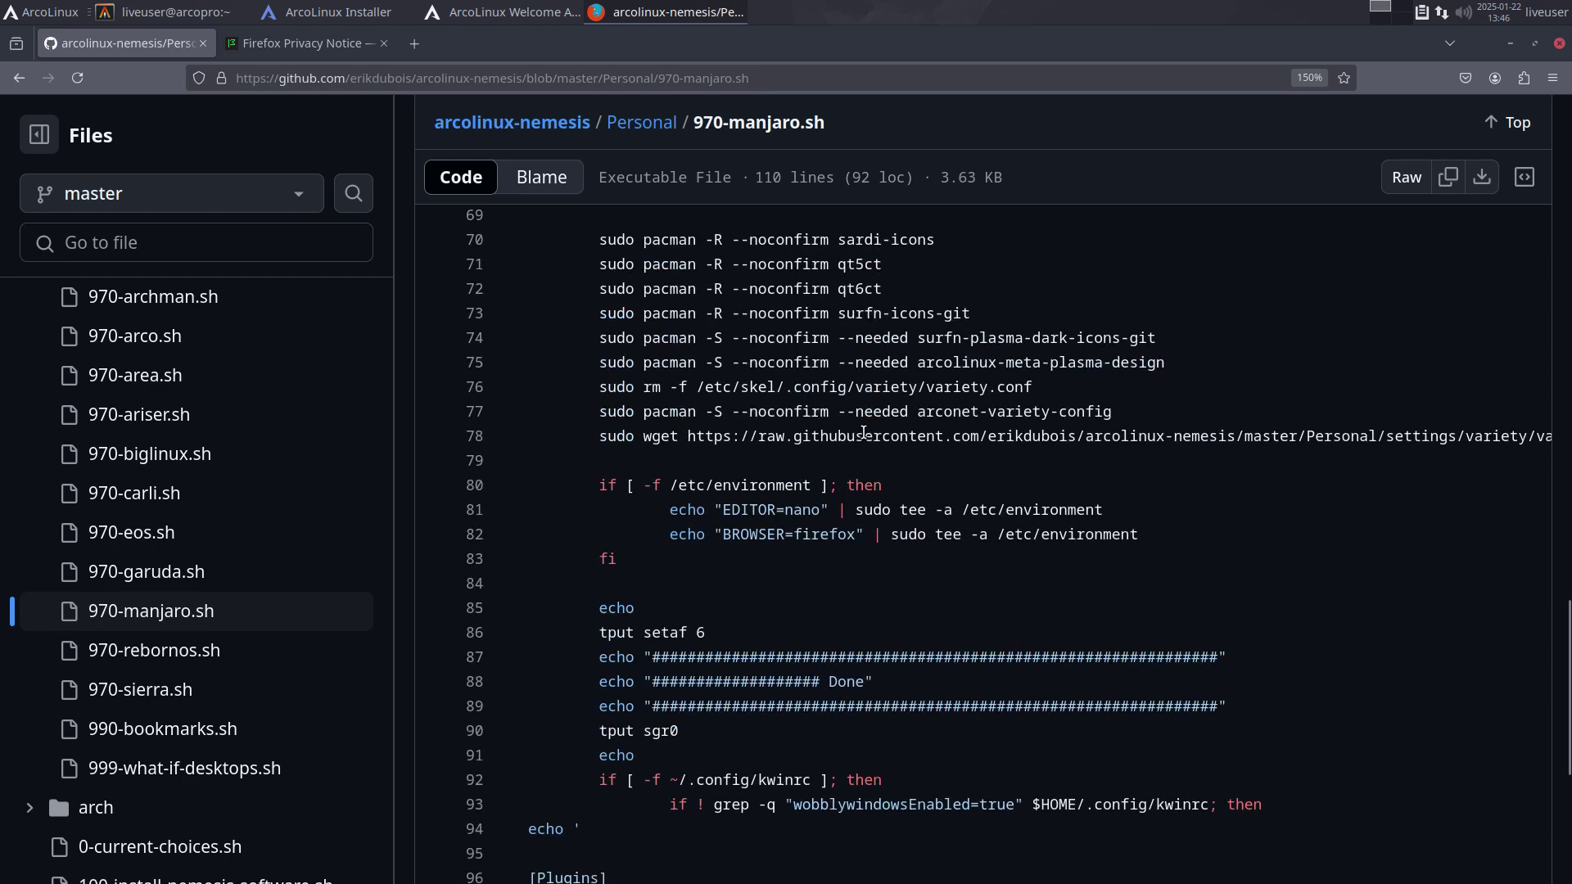
scroll(848, 493, "down", 5)
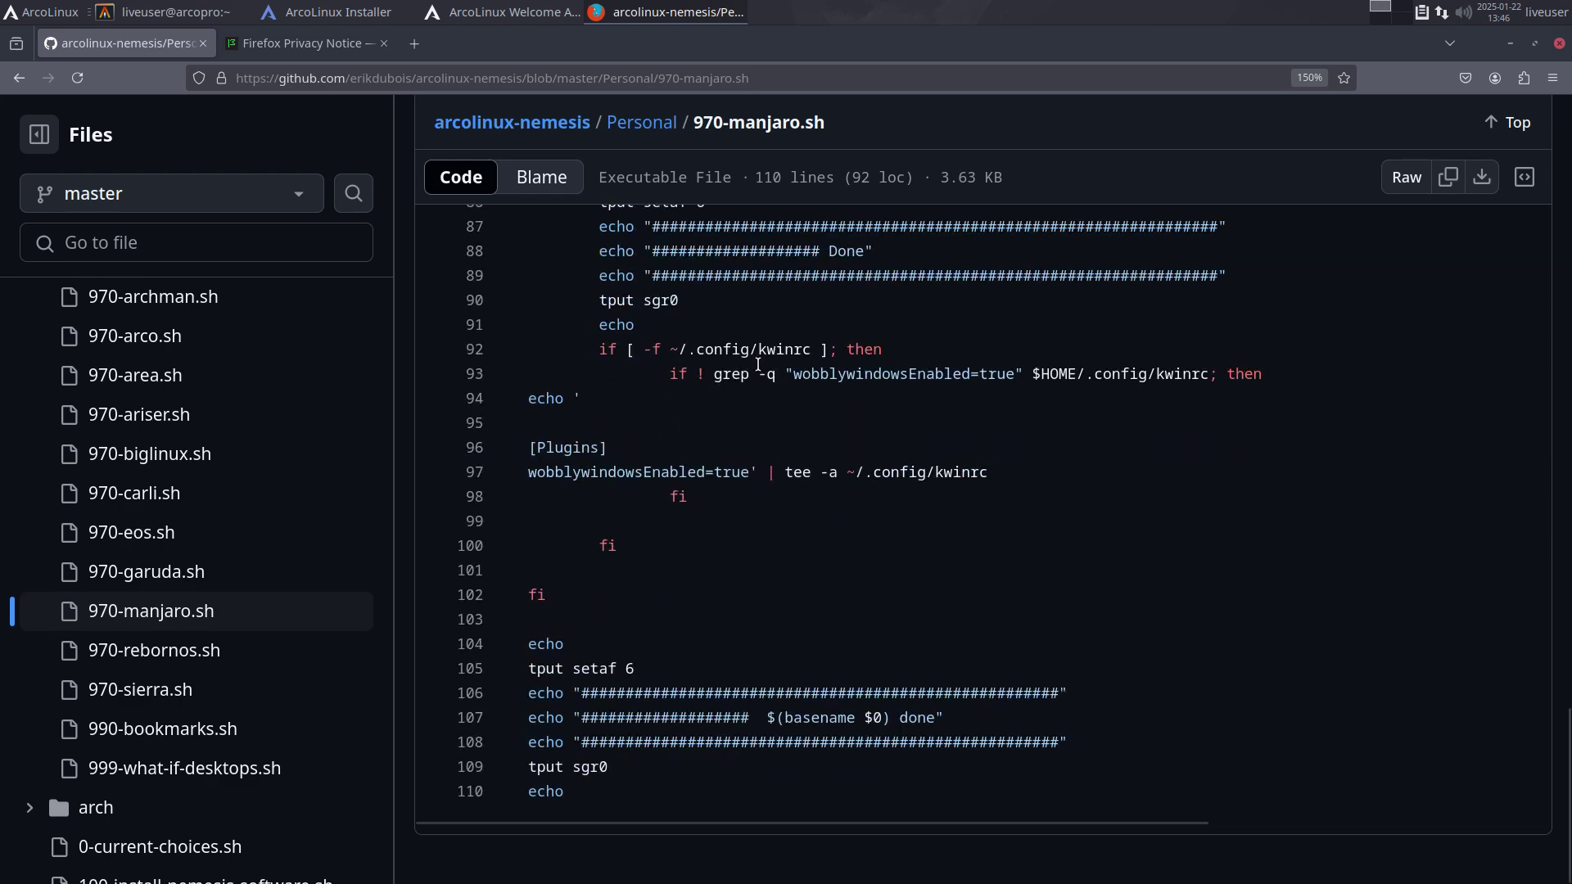
scroll(716, 589, "up", 4)
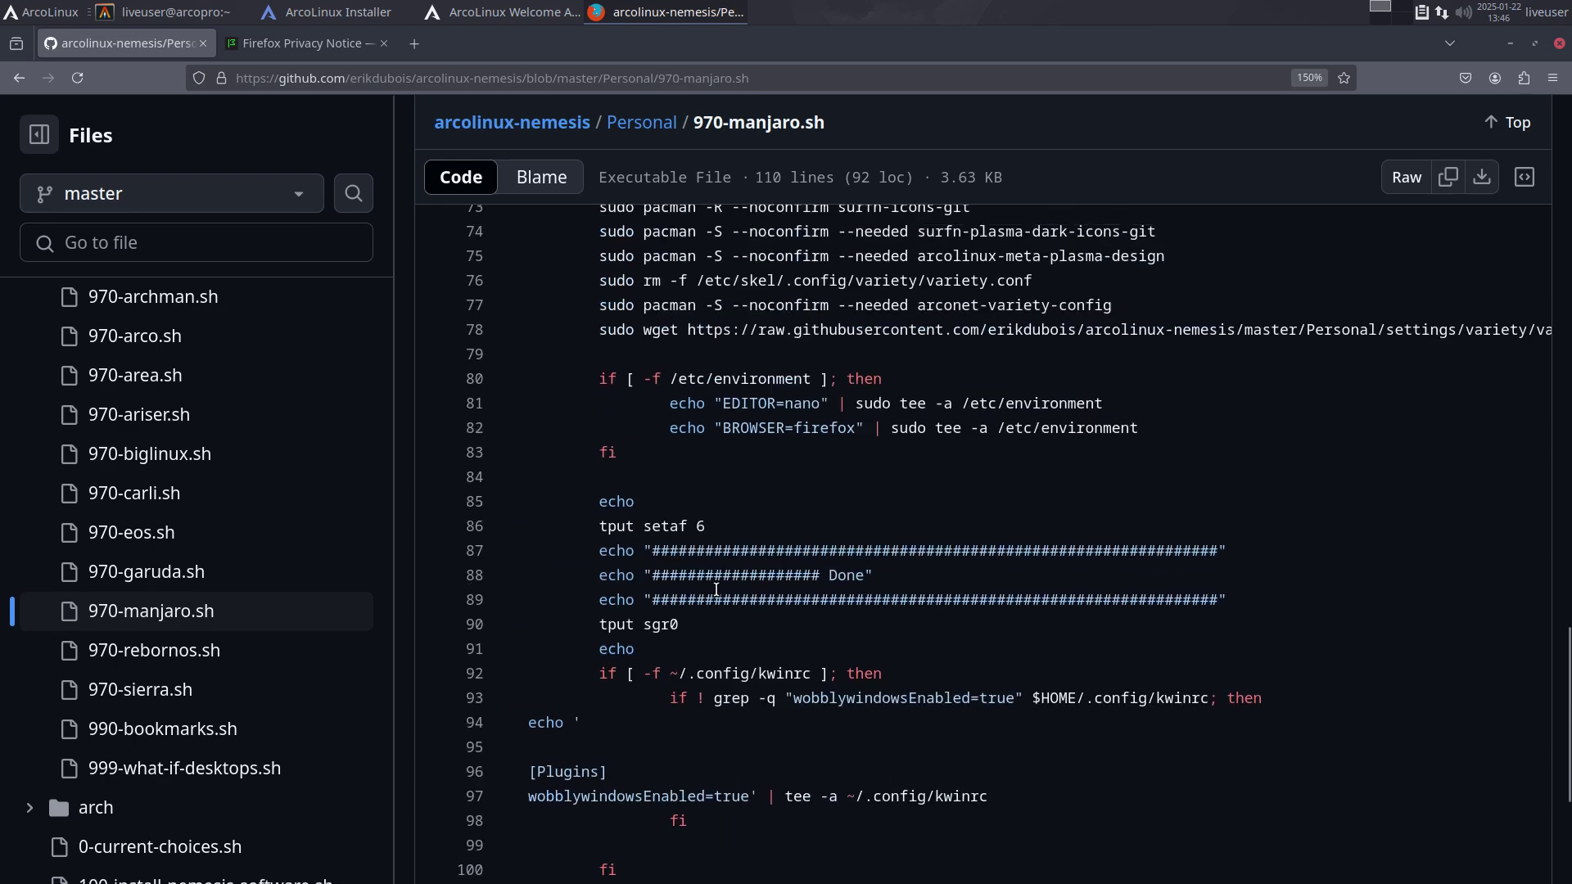
scroll(716, 589, "up", 2)
scroll(716, 590, "up", 4)
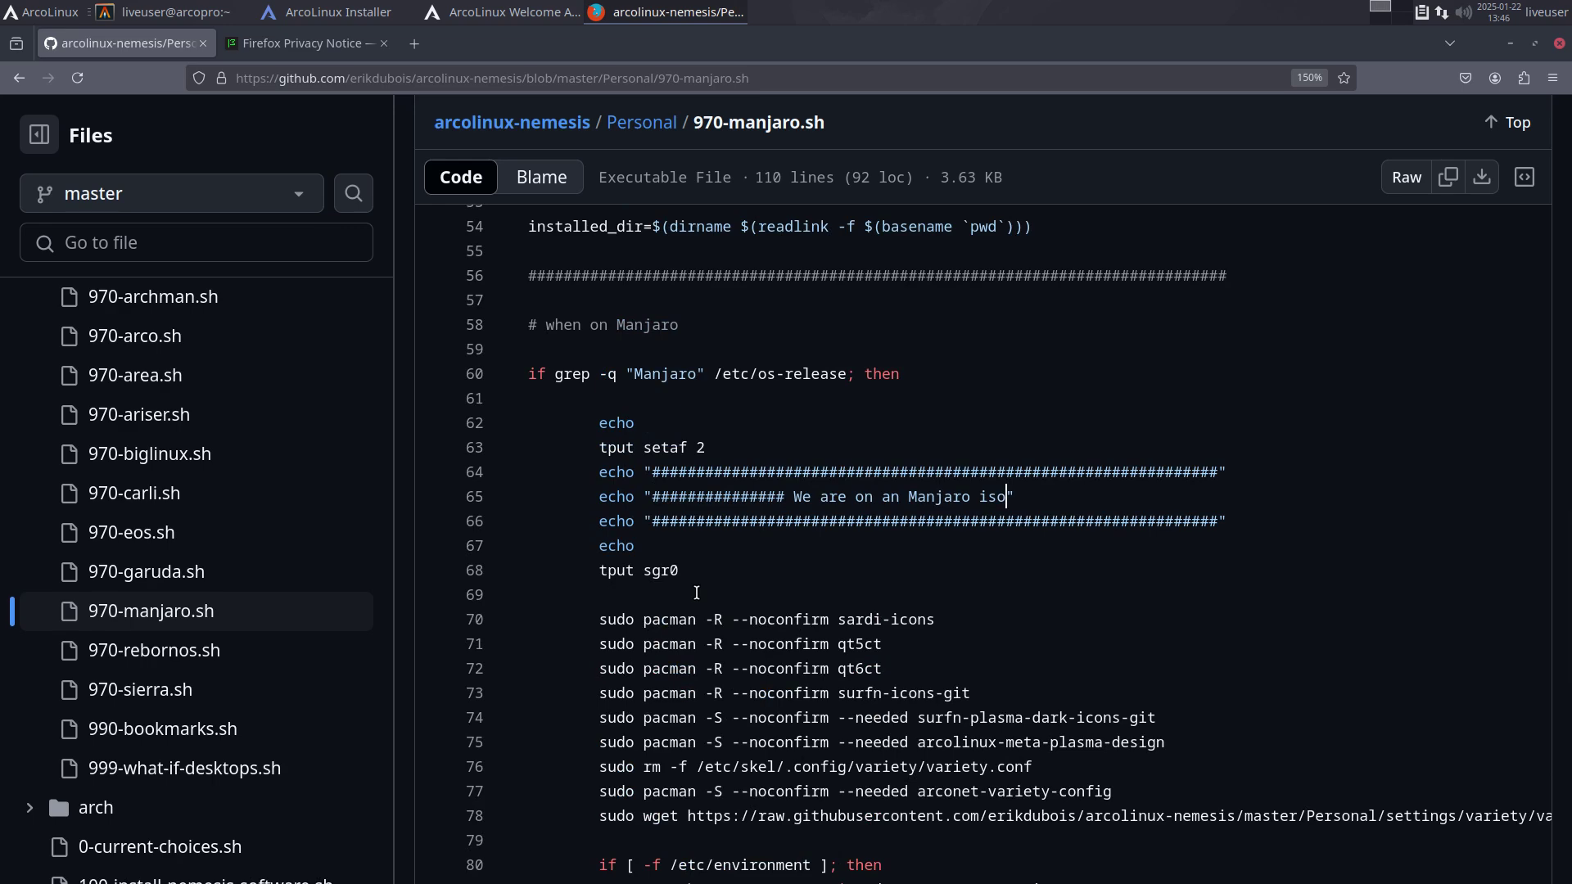
Step: Open the 970-rebornos.sh script and scroll down to its RebornOS section
left_click(202, 653)
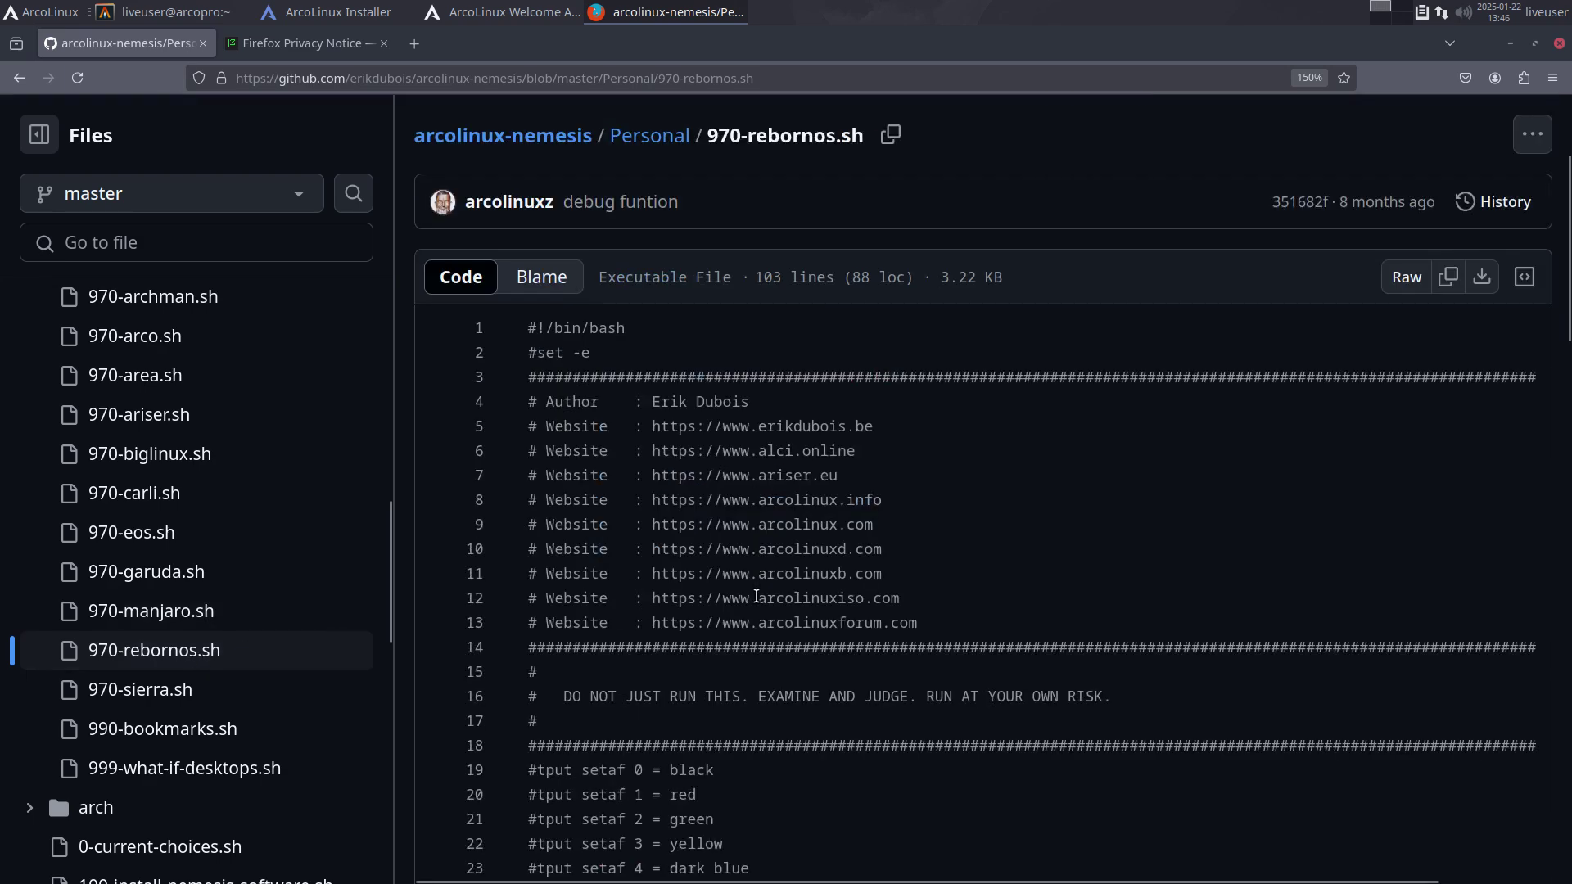
scroll(755, 596, "down", 5)
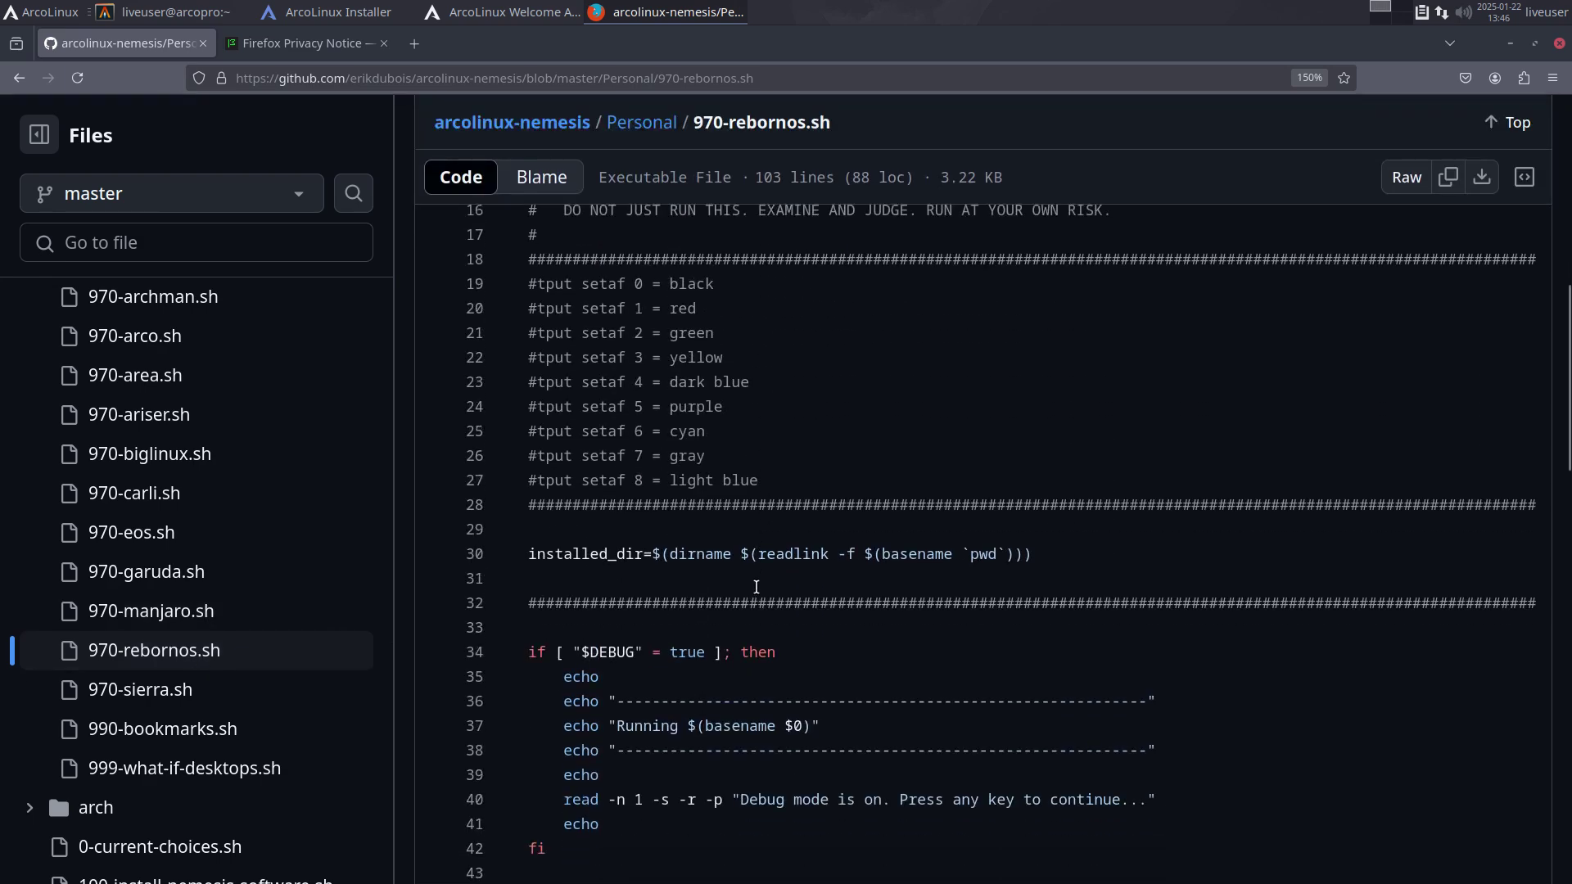
scroll(755, 596, "down", 11)
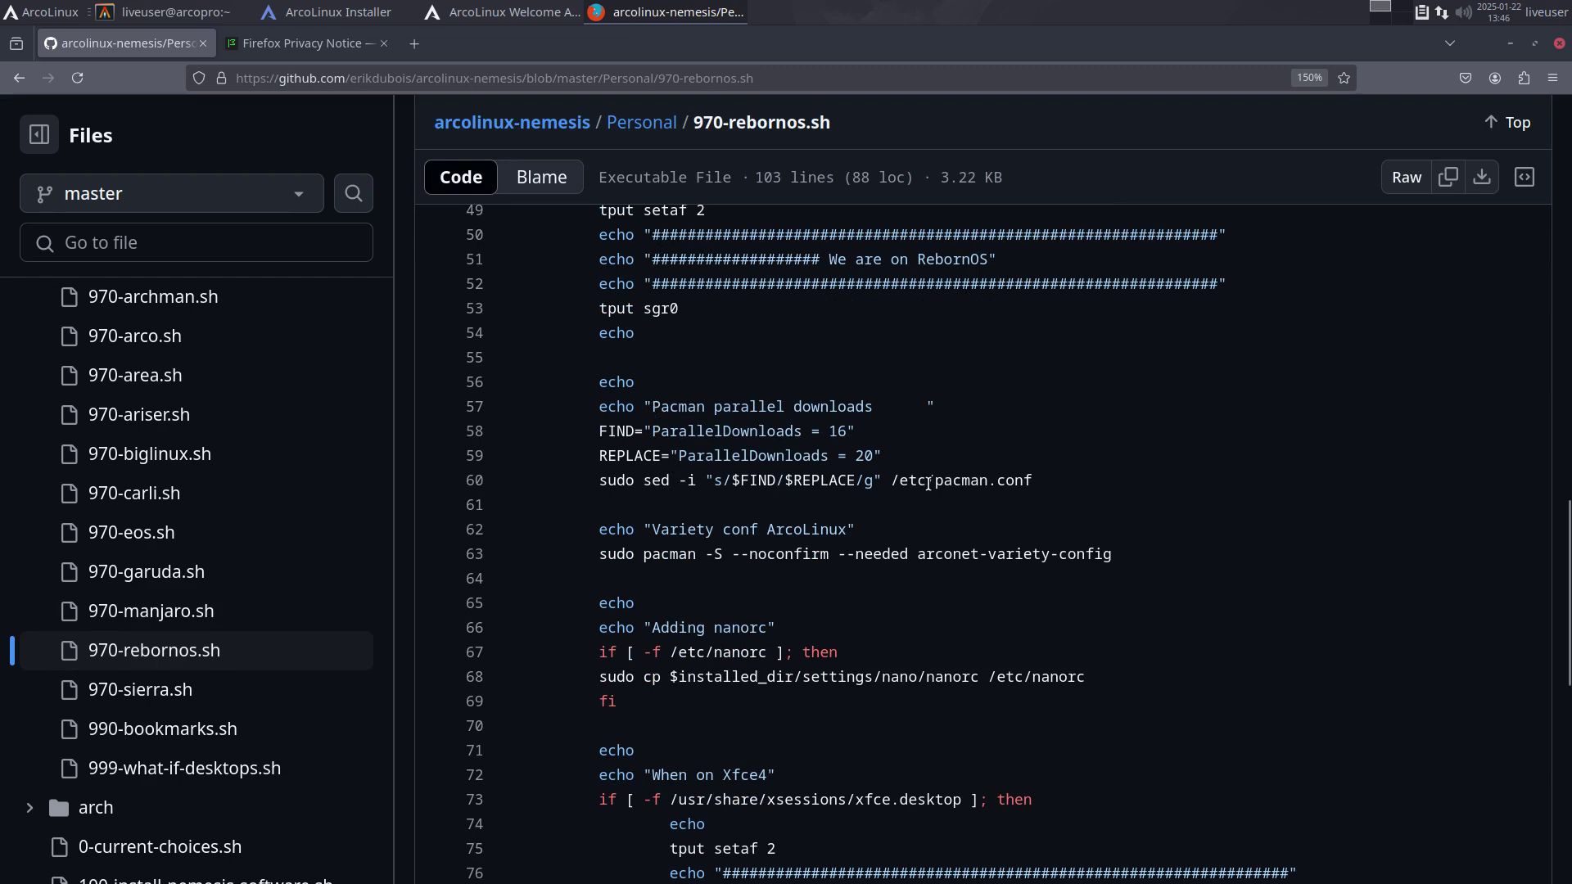
Step: Highlight the pacman.conf path and the ParallelDownloads values 16 and 20 on lines 58–60
left_click_drag(928, 481, 1015, 481)
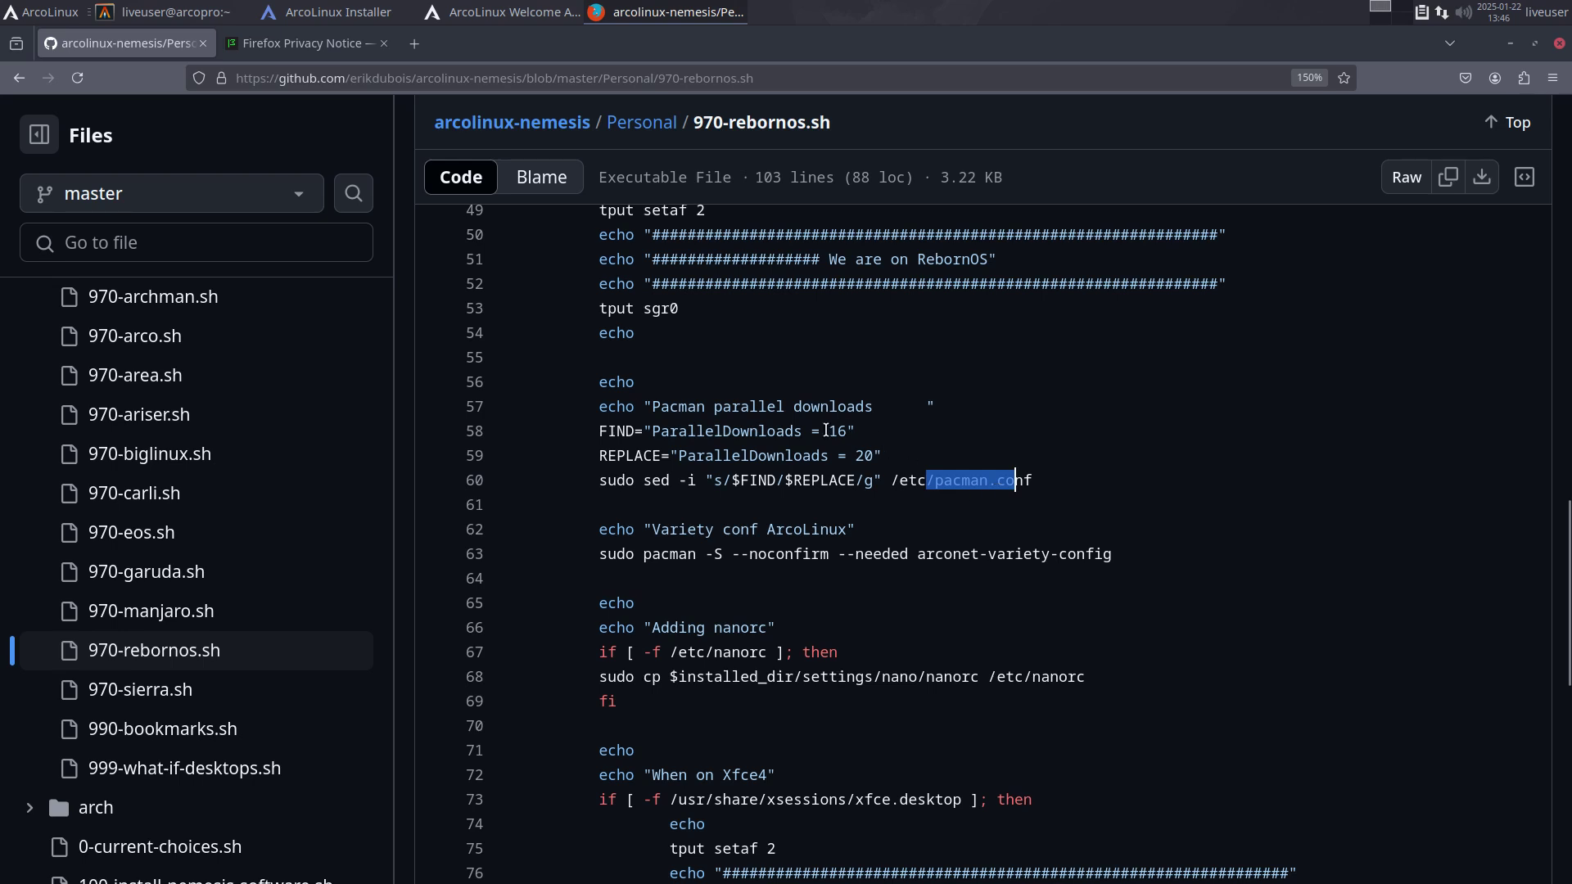
double_click(837, 431)
left_click_drag(856, 455, 866, 454)
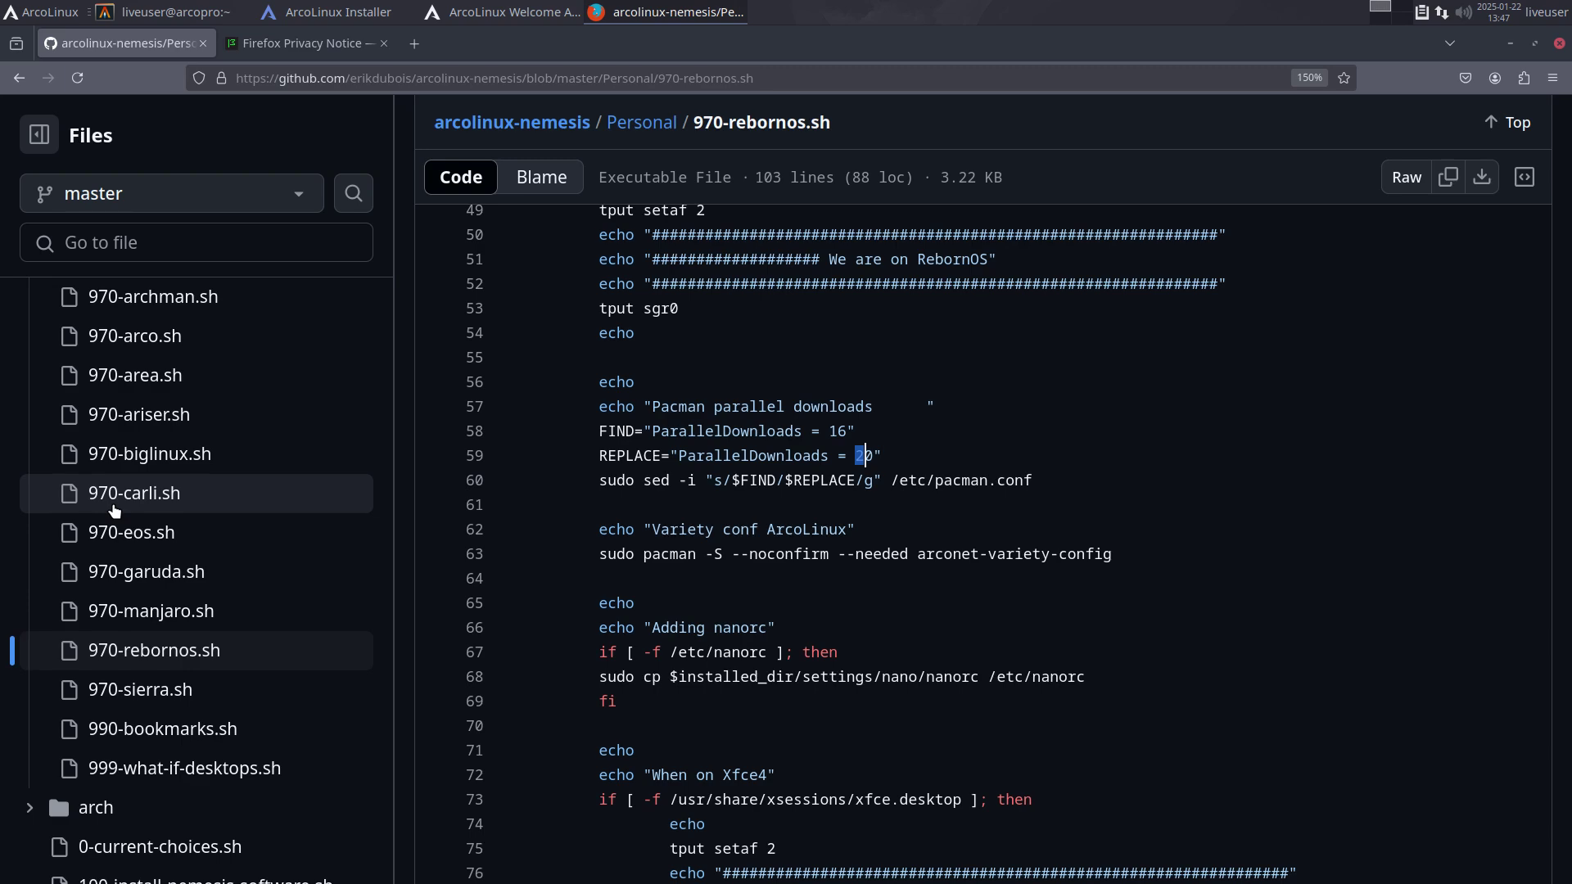
scroll(115, 516, "down", 7)
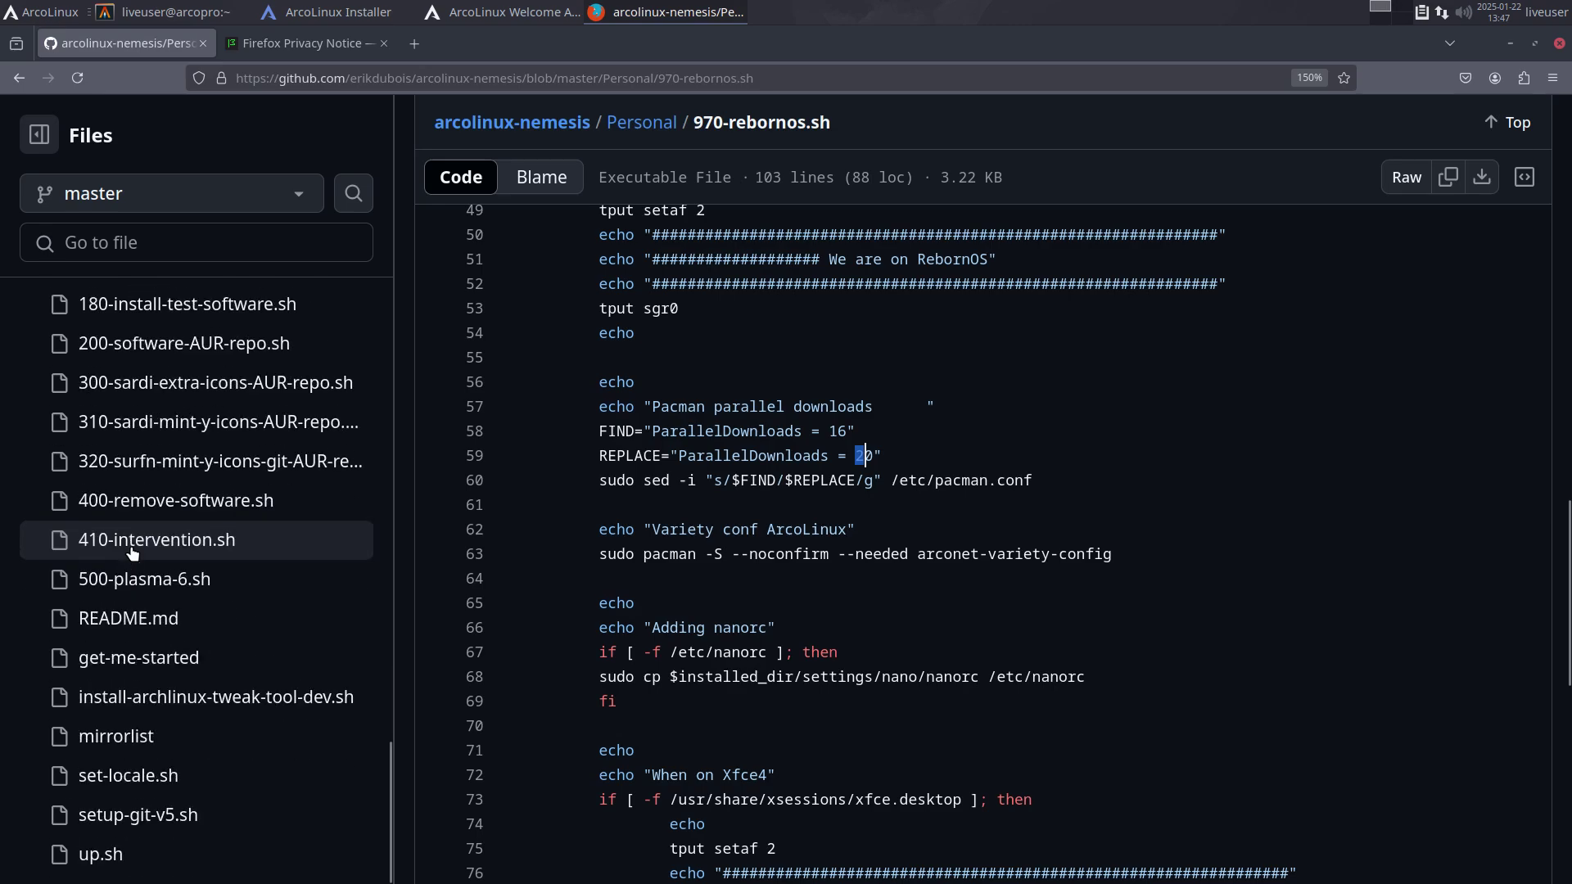
left_click(161, 509)
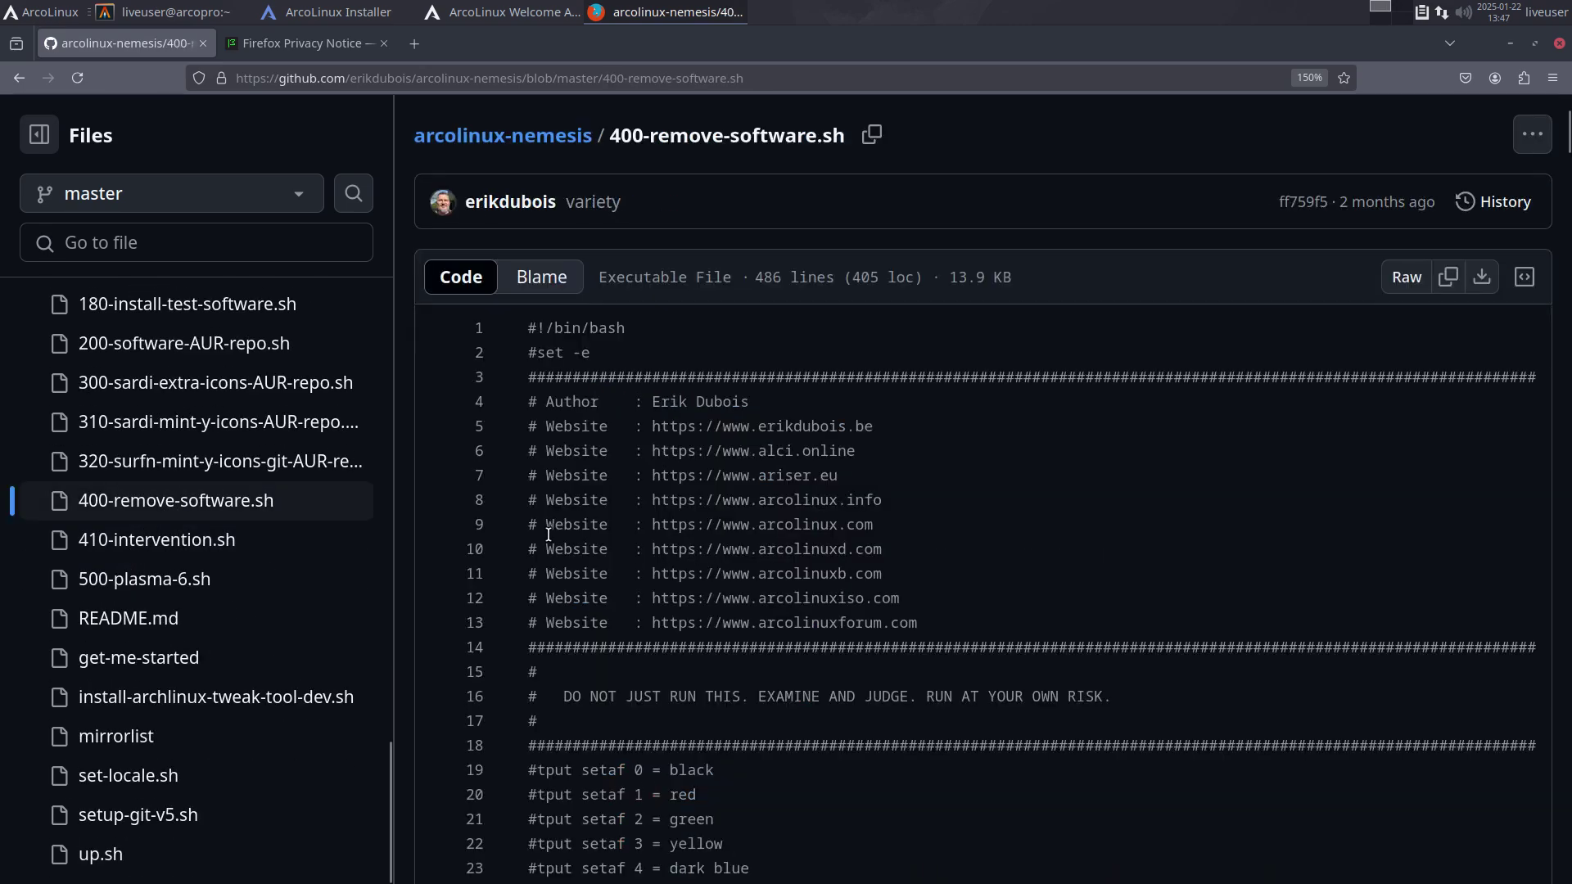
scroll(894, 600, "down", 10)
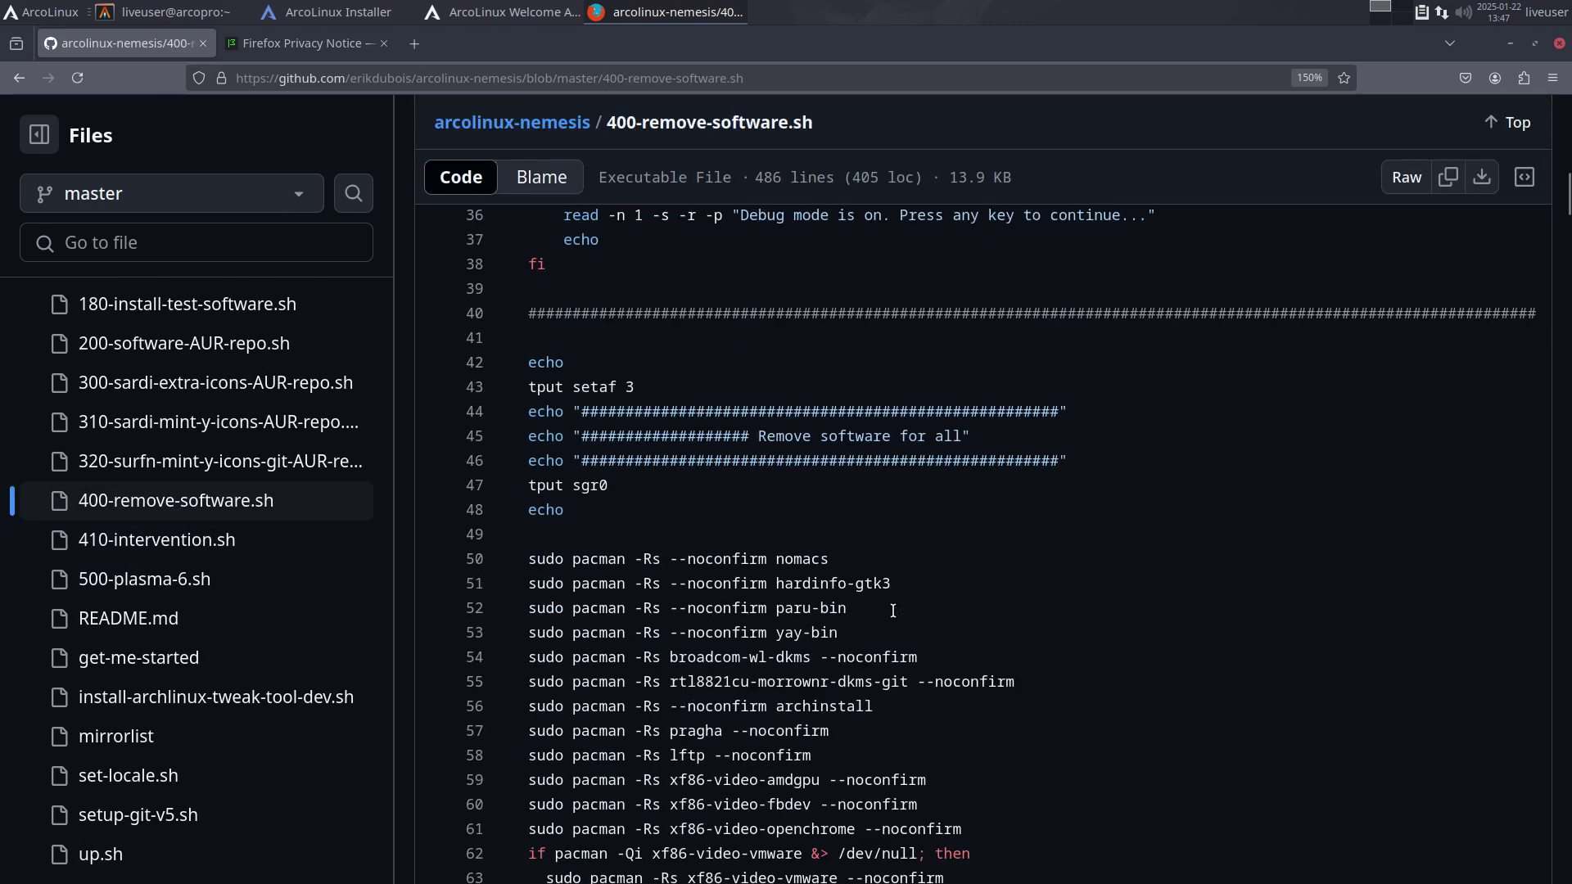
scroll(893, 610, "down", 6)
scroll(893, 606, "up", 6)
scroll(980, 610, "down", 4)
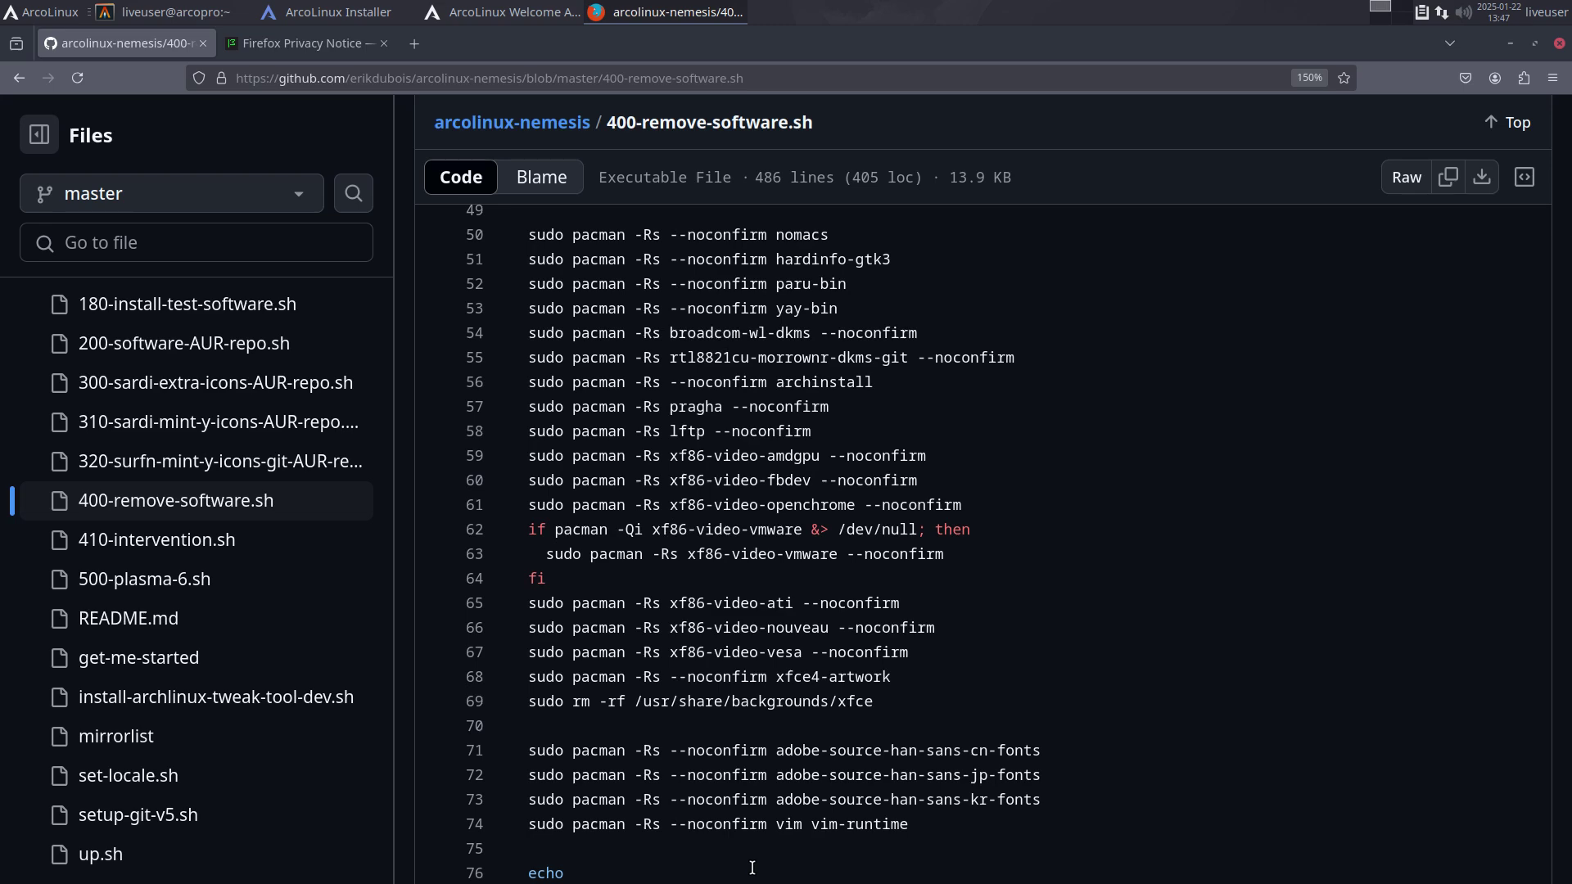
scroll(752, 867, "down", 4)
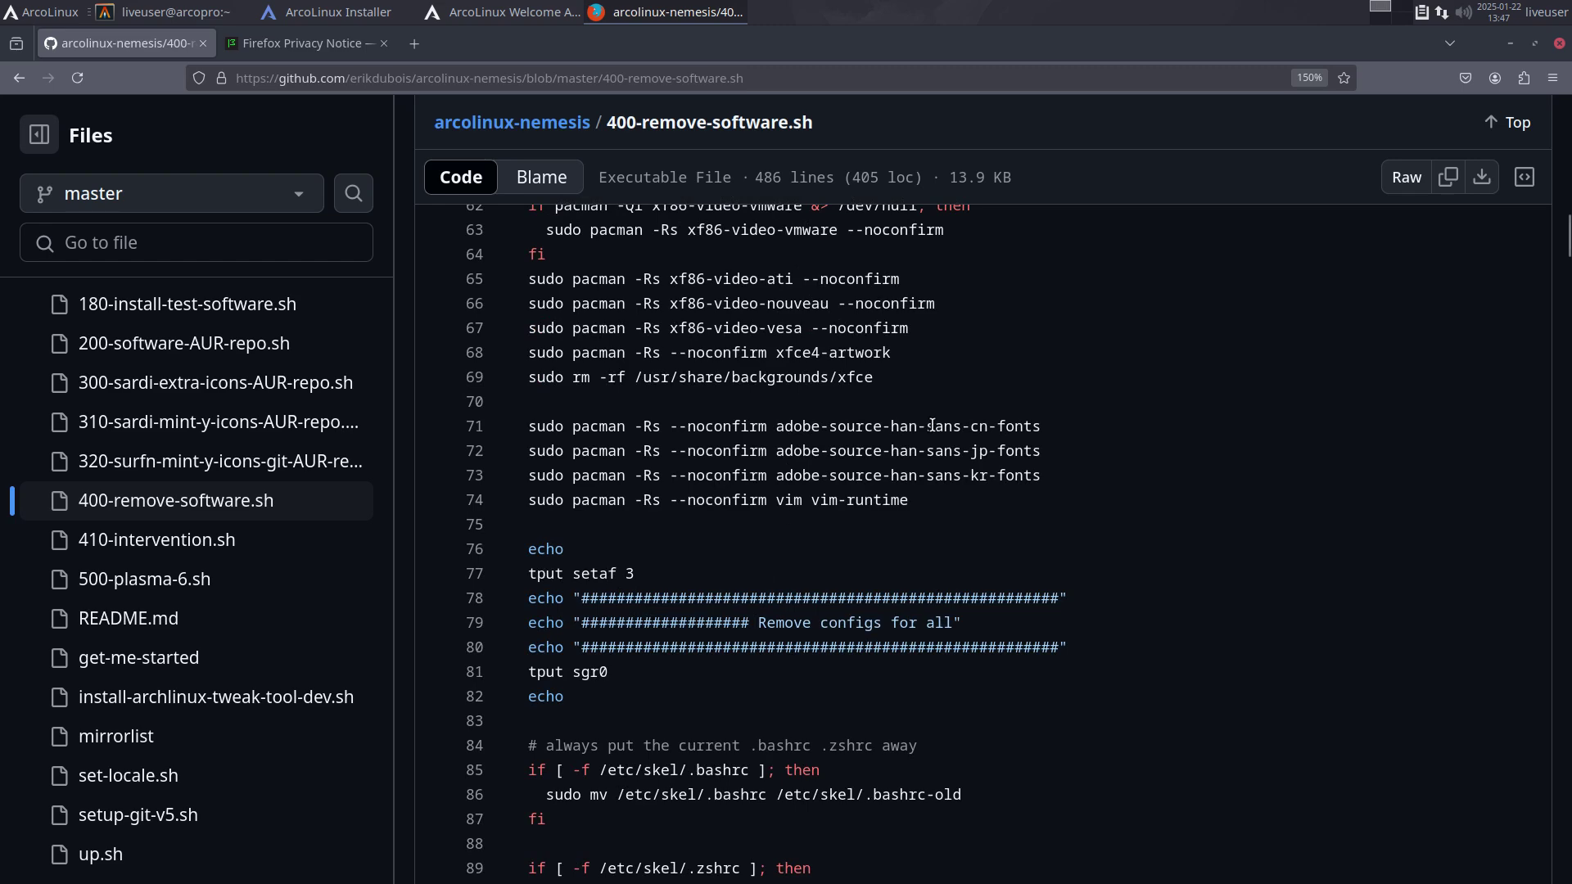
left_click_drag(932, 426, 997, 475)
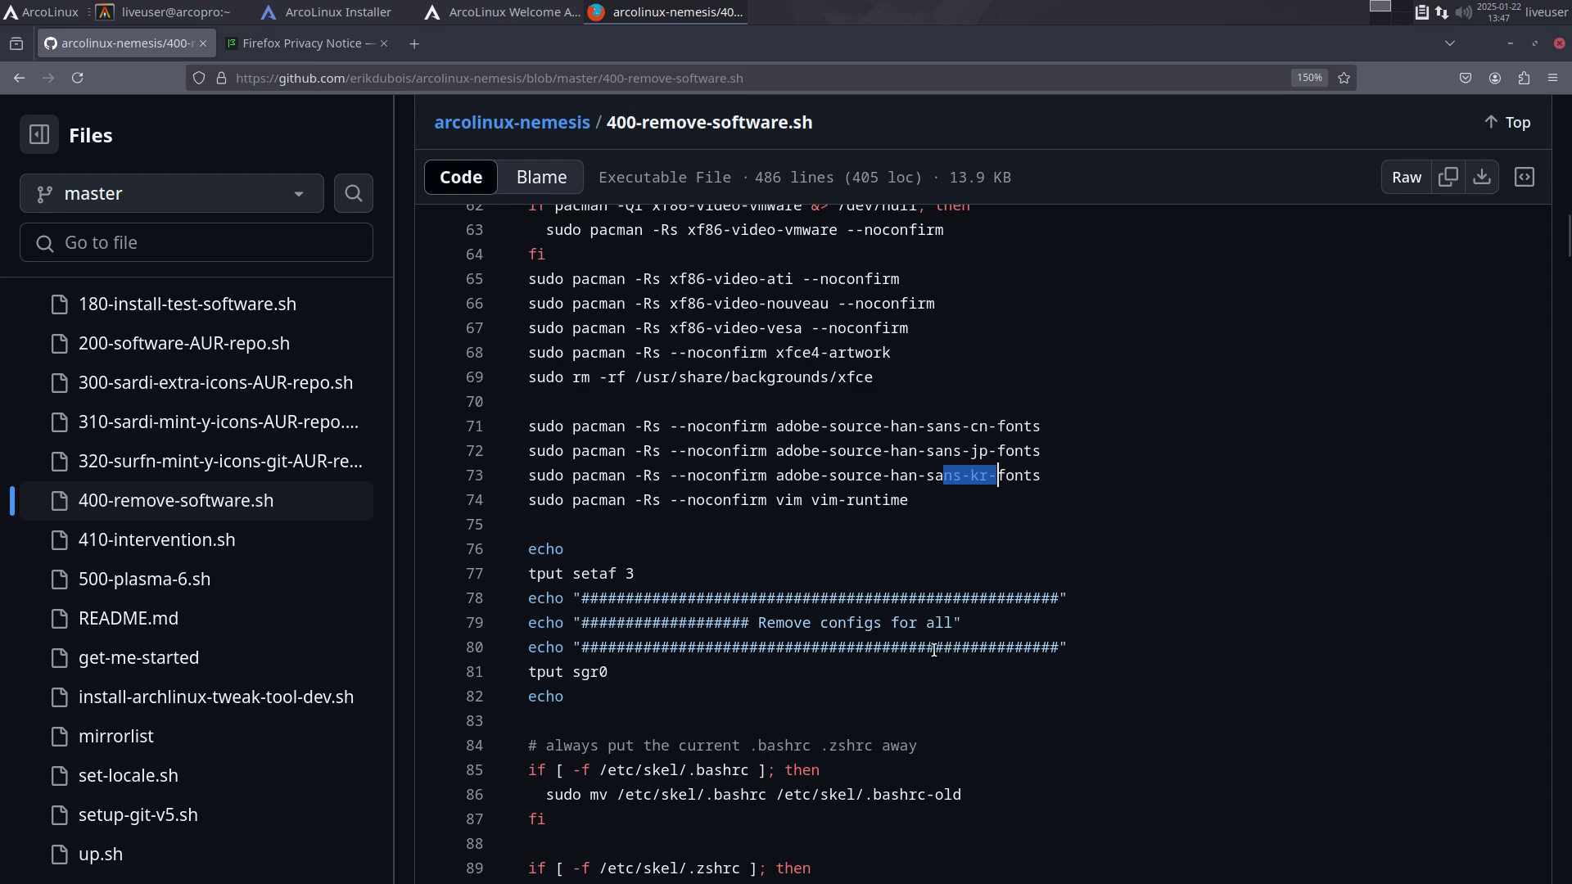
scroll(949, 651, "down", 2)
scroll(932, 642, "down", 4)
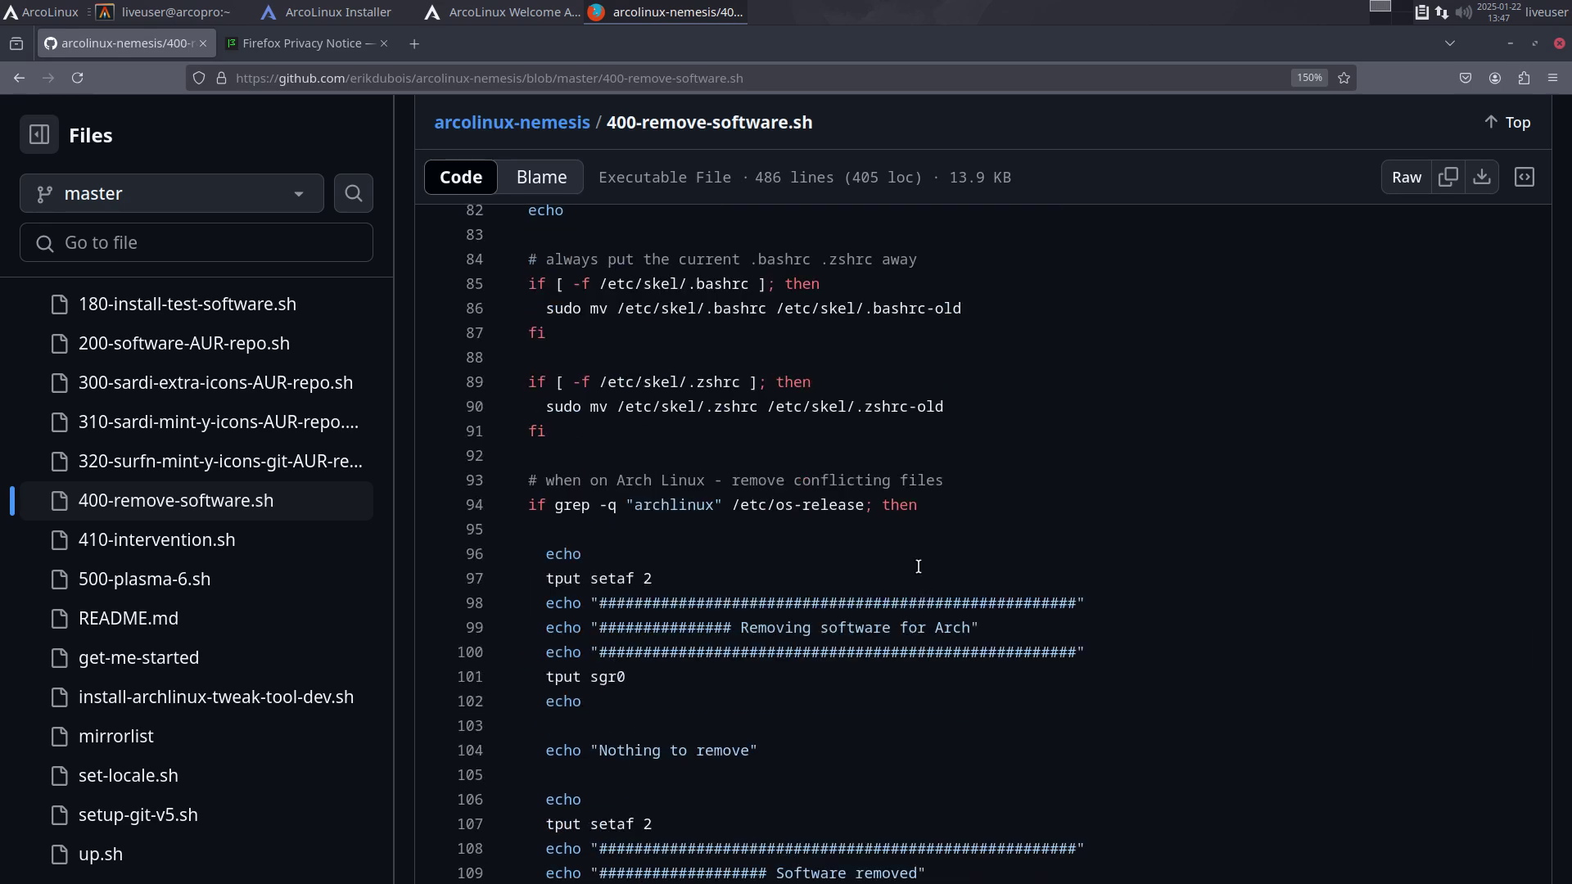
scroll(918, 567, "down", 5)
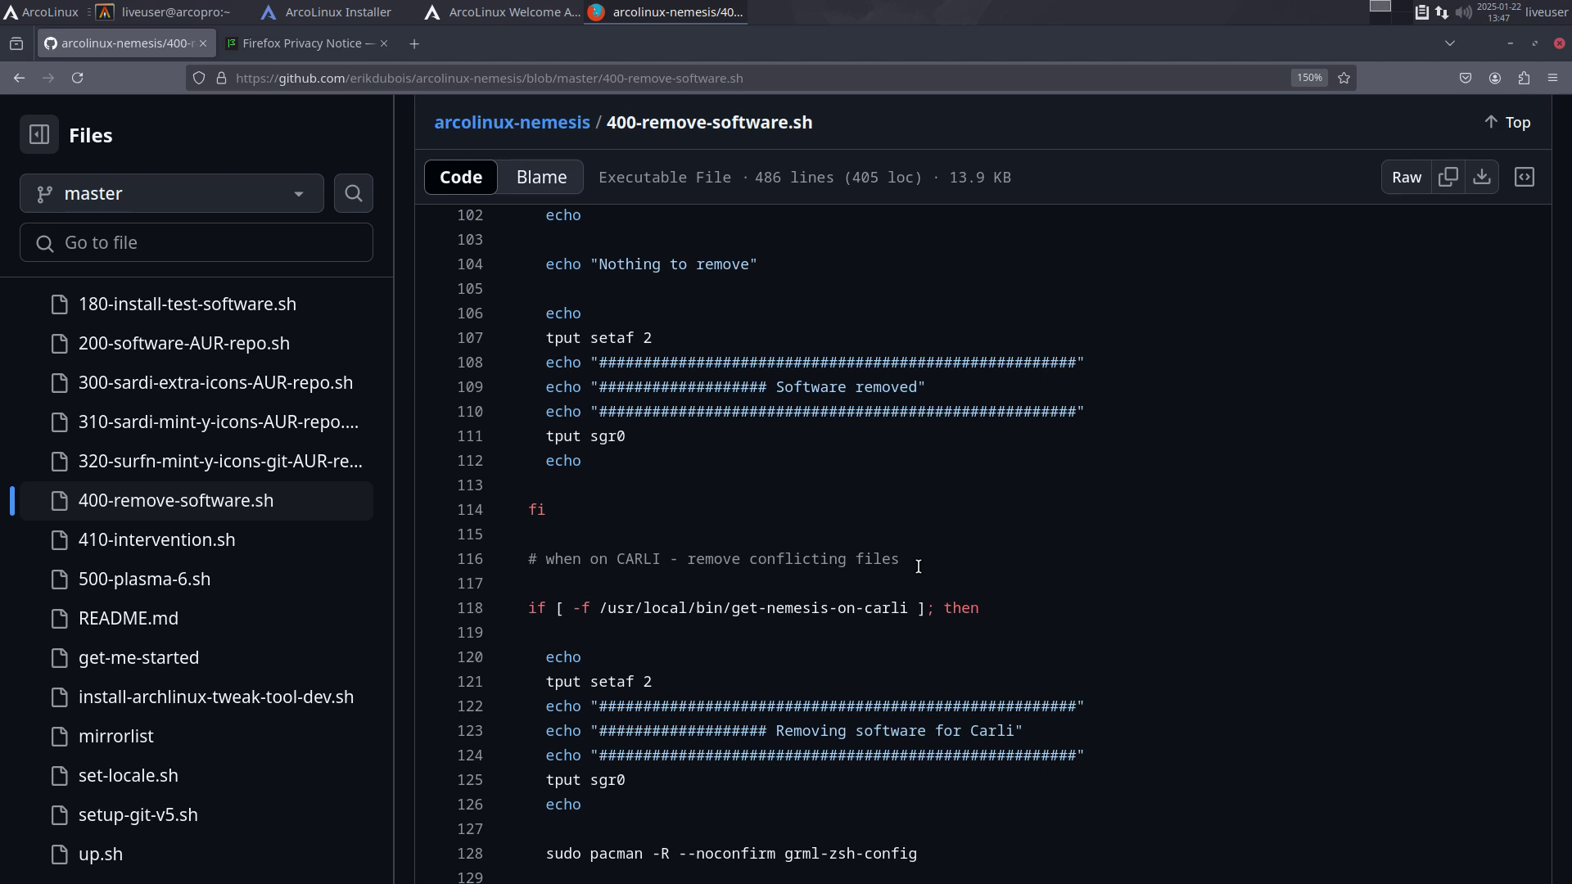
Step: Minimize Firefox to bring back the ArcoLinux Installer at 55%
left_click(1509, 43)
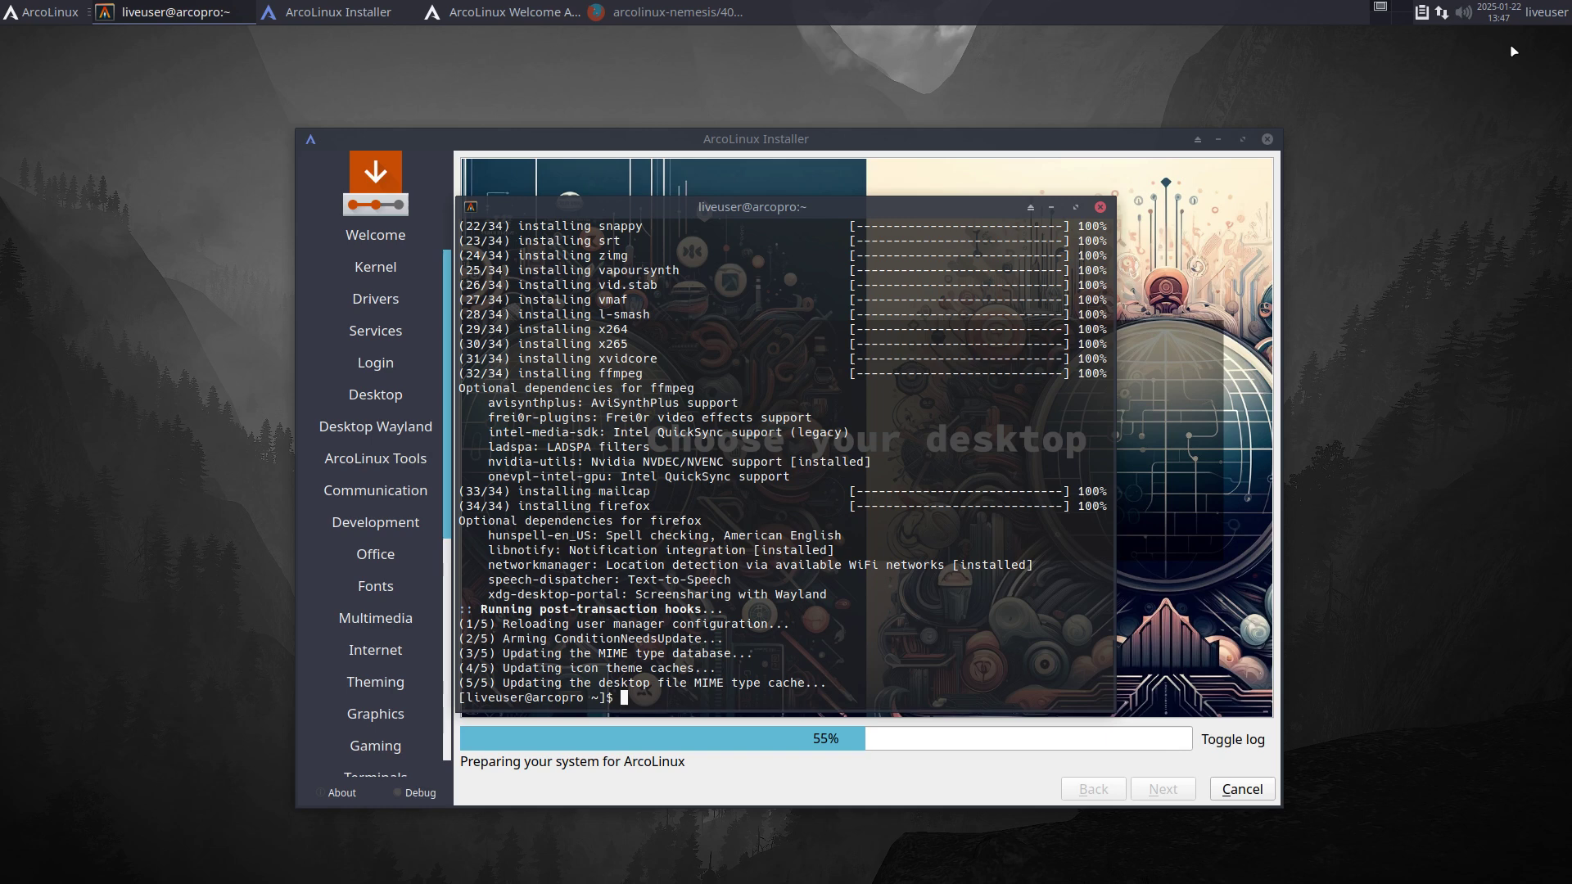